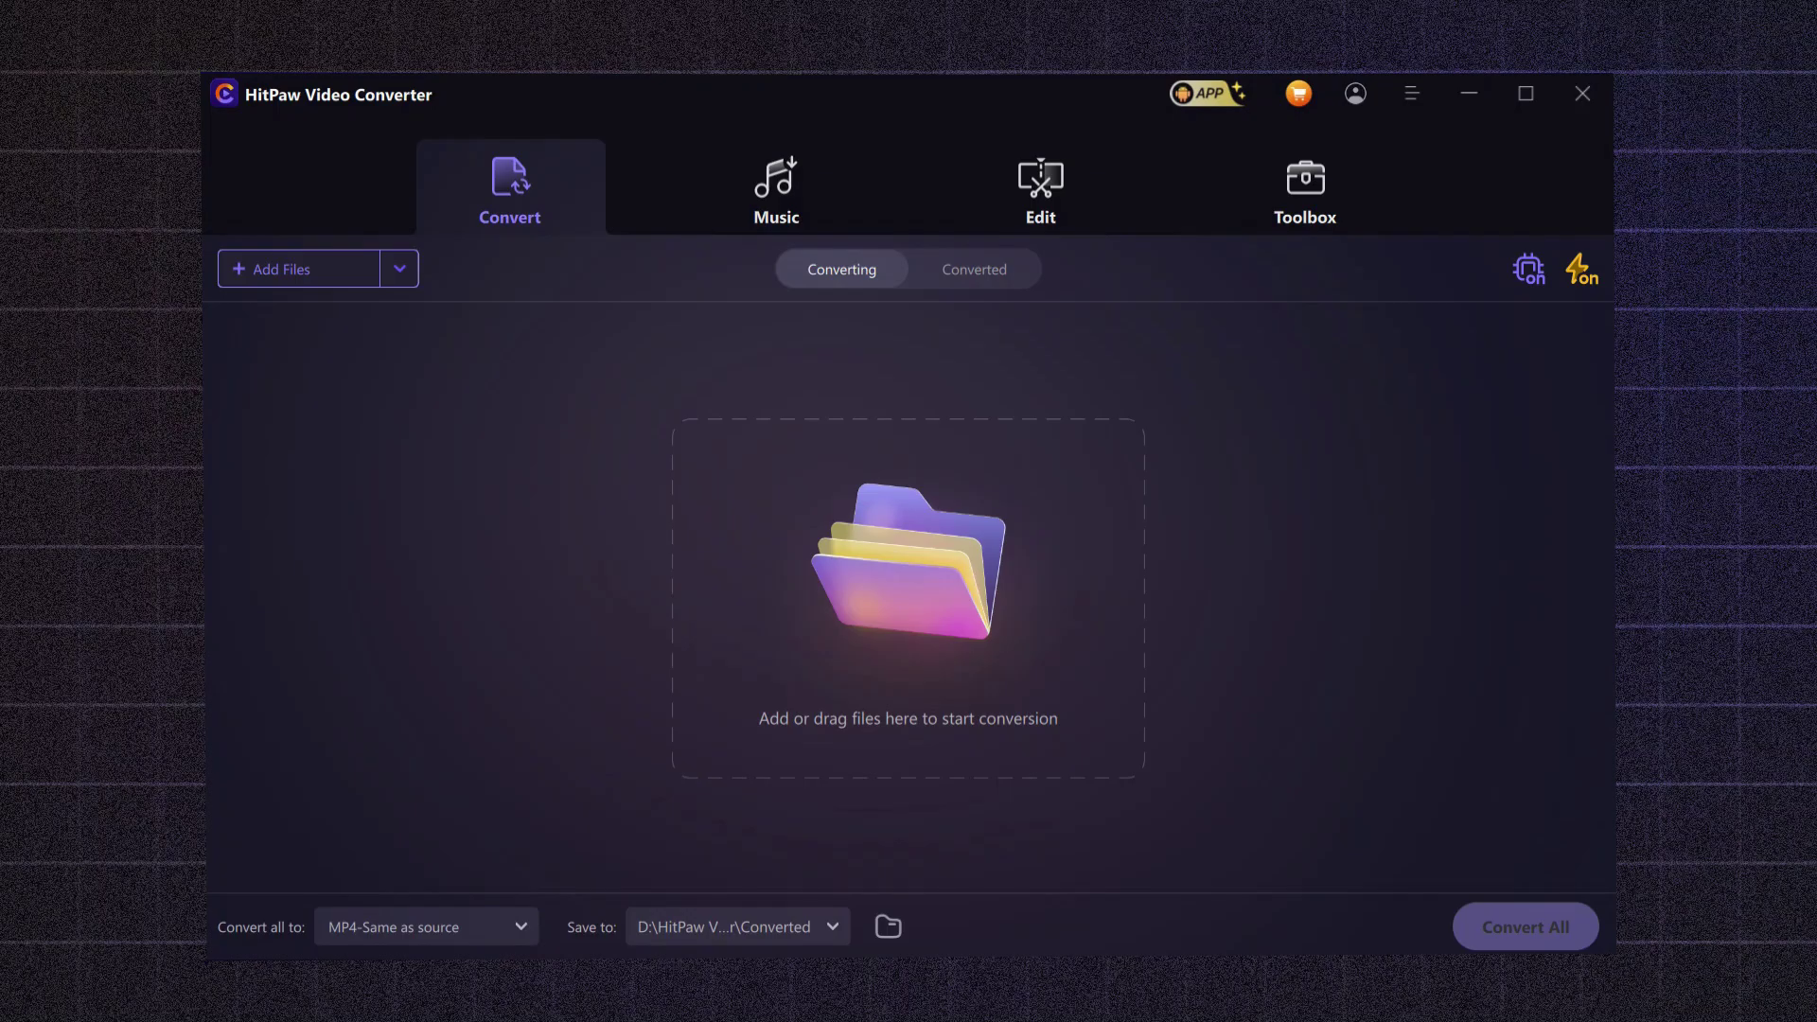
# Step: Browse the Music, Edit and Toolbox sections, then return to the conversion page
pyautogui.click(776, 189)
pyautogui.click(1040, 189)
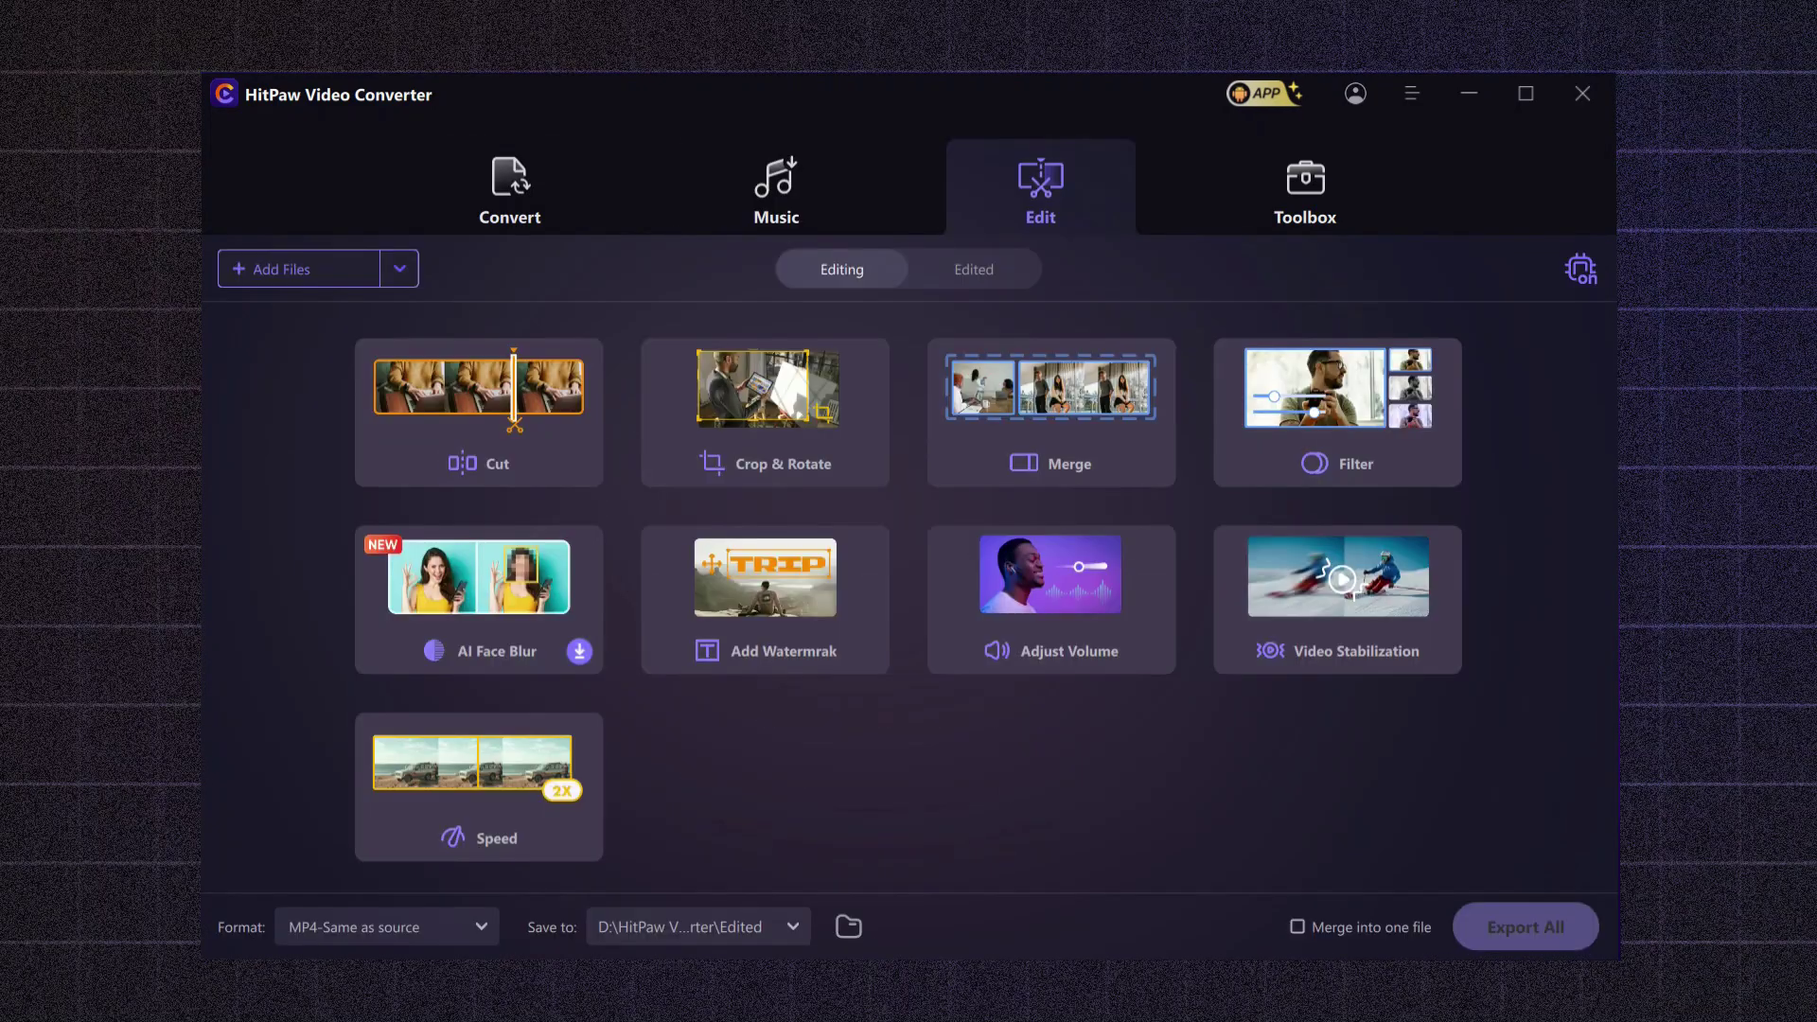
pyautogui.click(1305, 189)
pyautogui.click(509, 189)
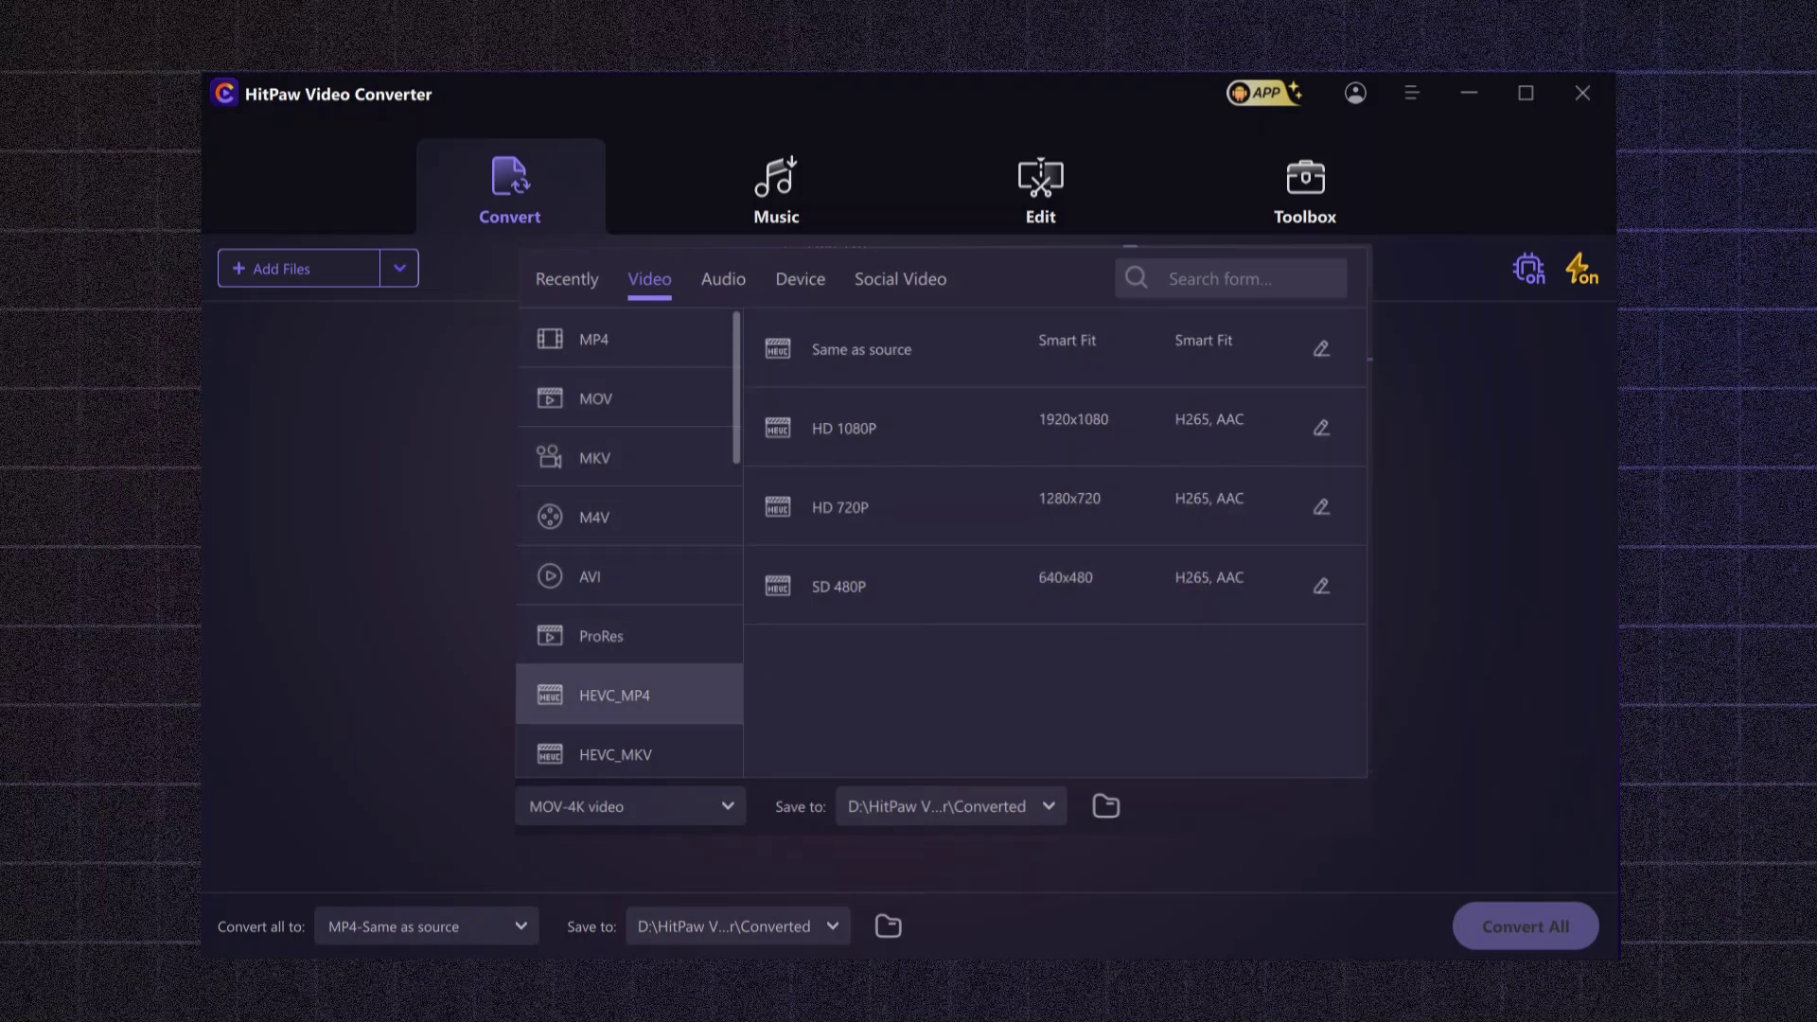
# Step: Add the Maple Leaf video to the conversion list
pyautogui.scroll(-5, 630, 544)
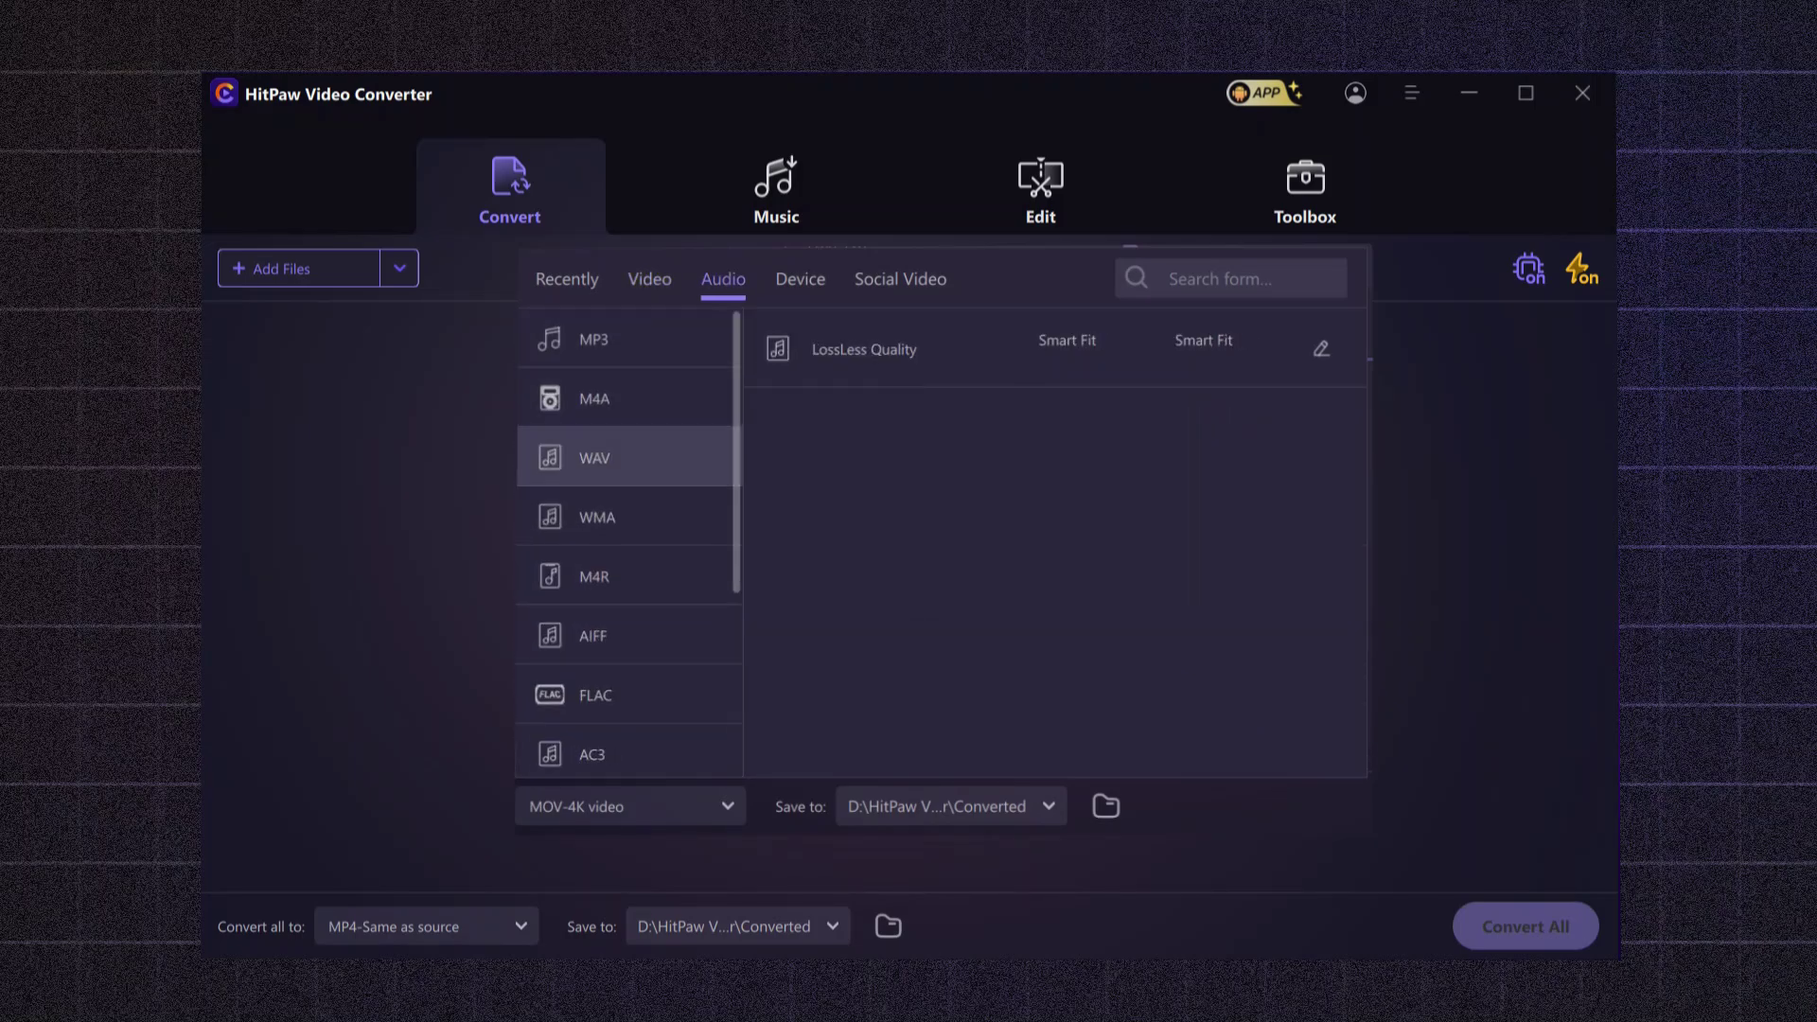
pyautogui.press('Escape')
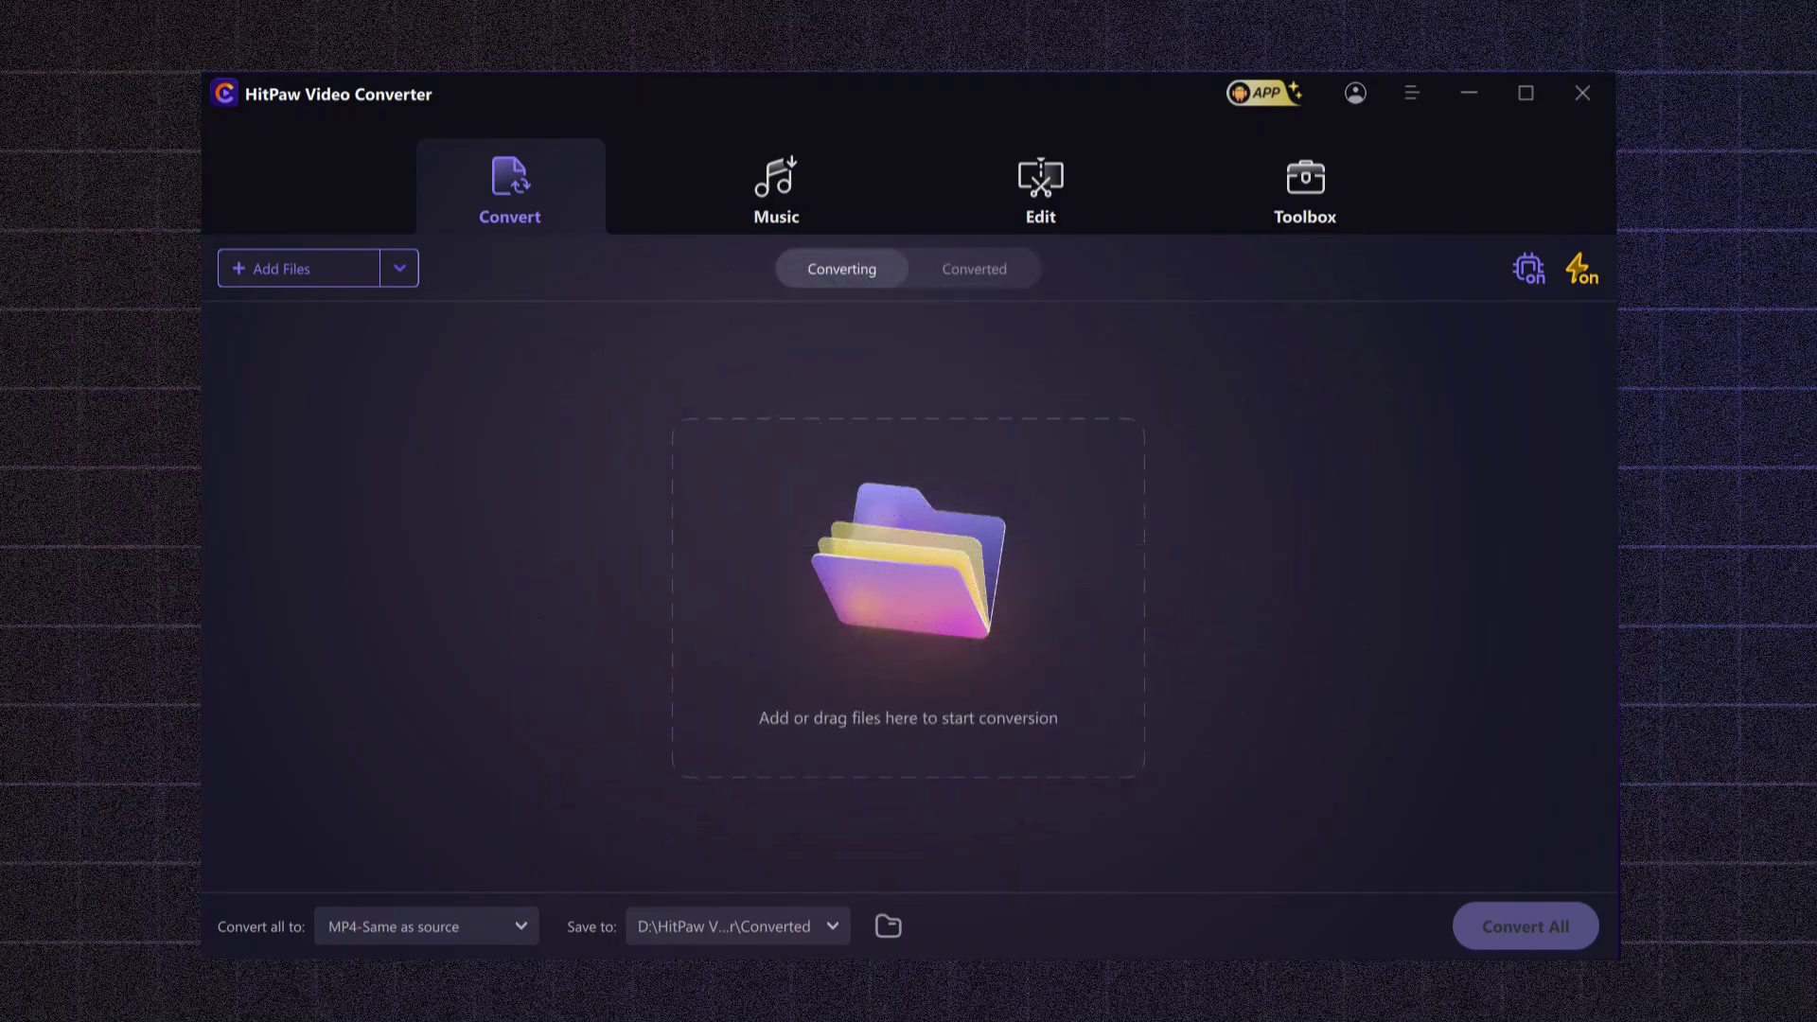
pyautogui.hotkey('alt', 'Tab')
pyautogui.moveTo(1440, 637); pyautogui.dragTo(860, 616)
# Step: Set the output format to MKV 4K video
pyautogui.click(521, 928)
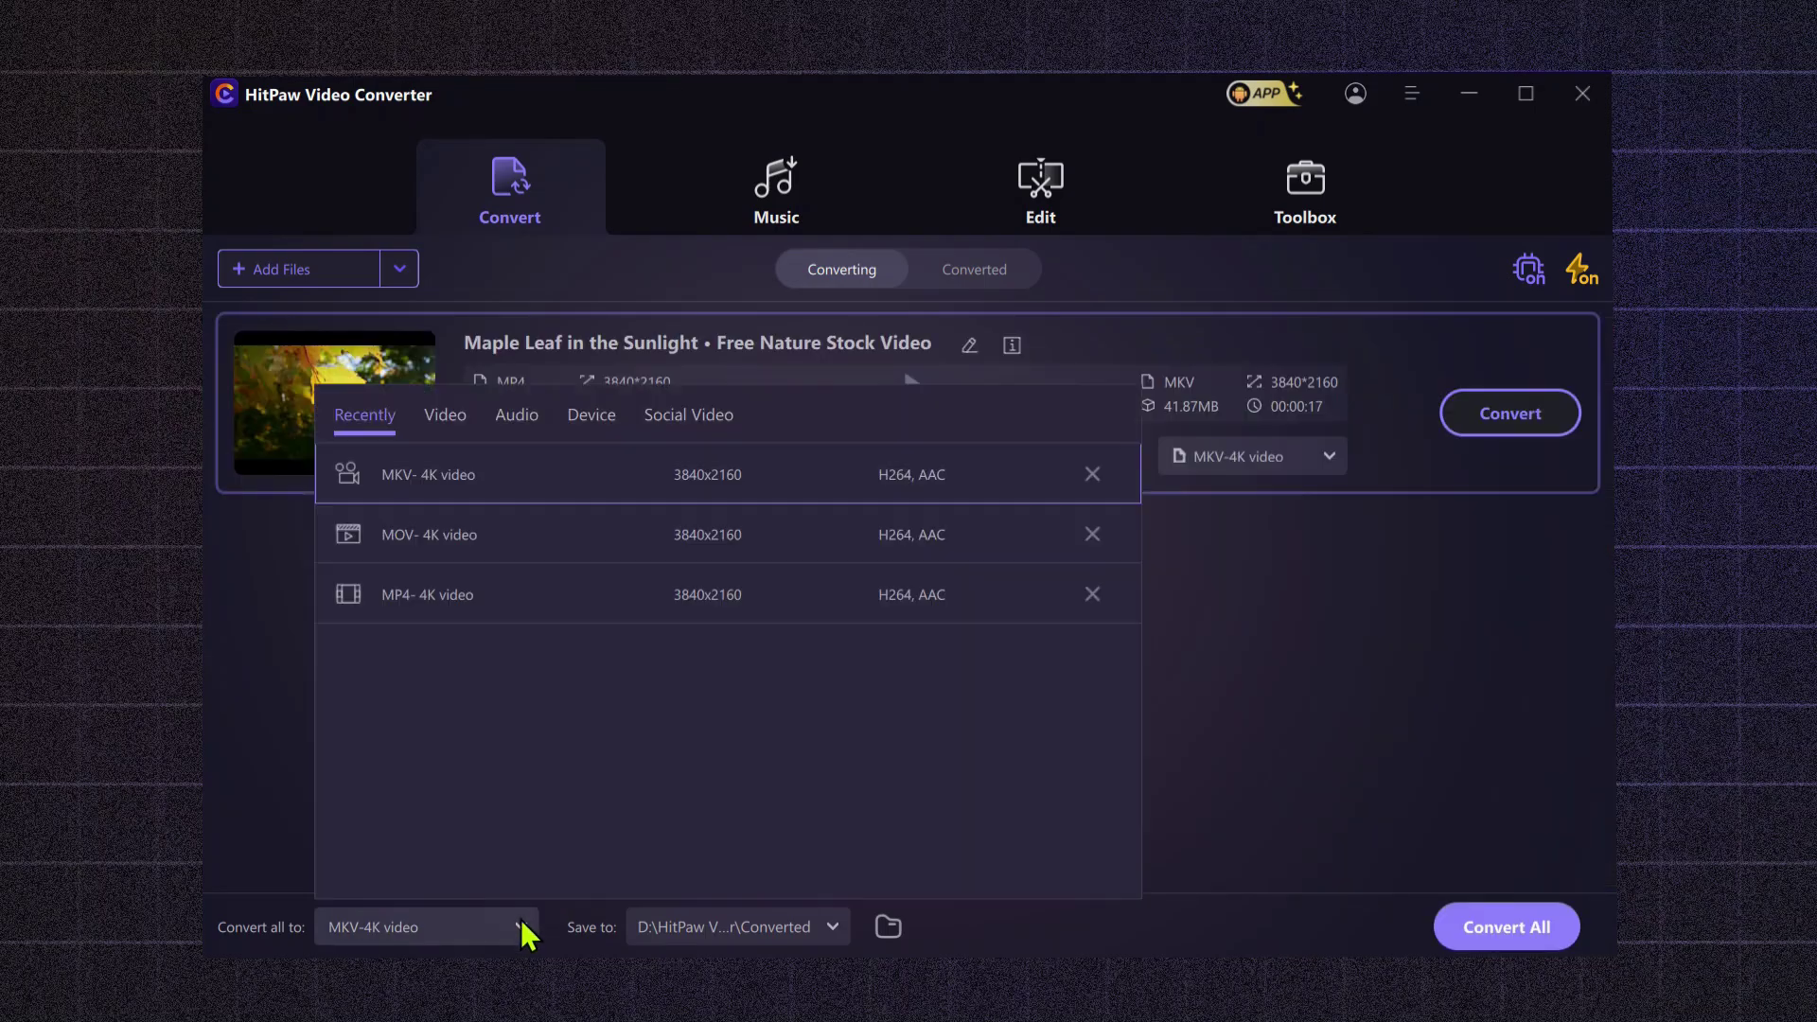
pyautogui.click(445, 417)
pyautogui.click(1055, 424)
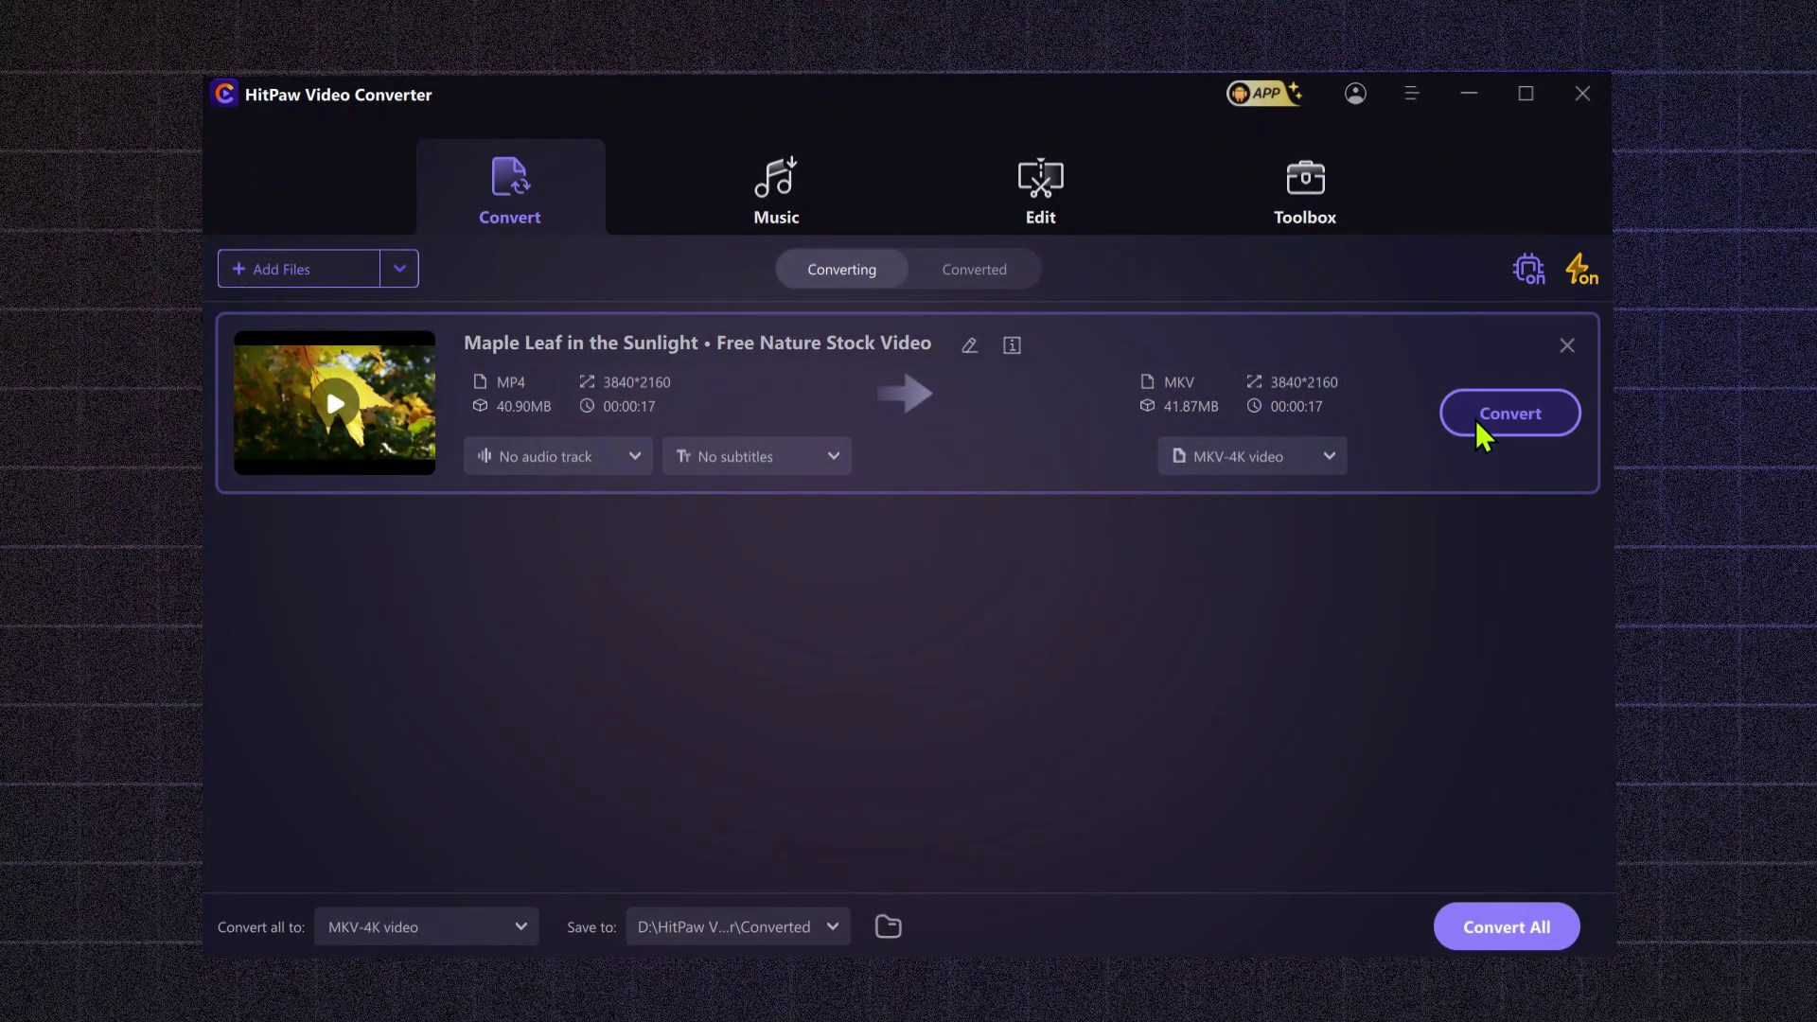
# Step: Convert the Maple Leaf video and play it from the Converted list
pyautogui.click(1477, 422)
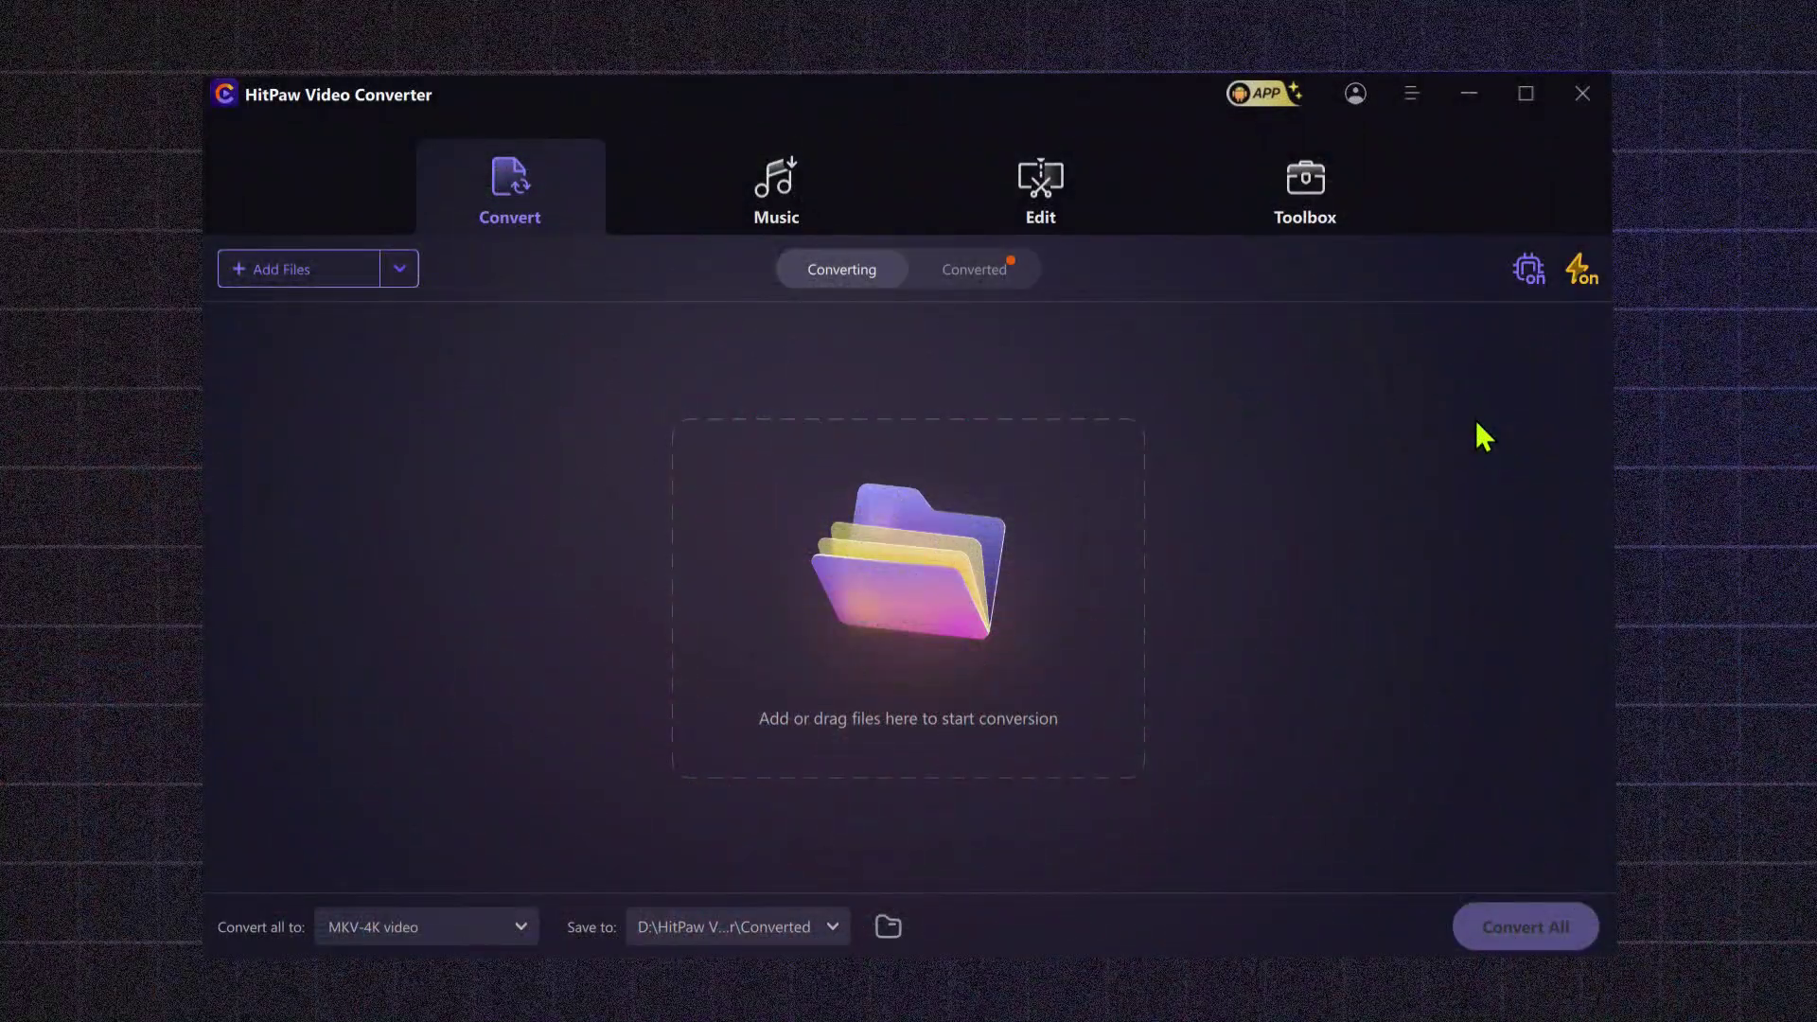
pyautogui.click(994, 274)
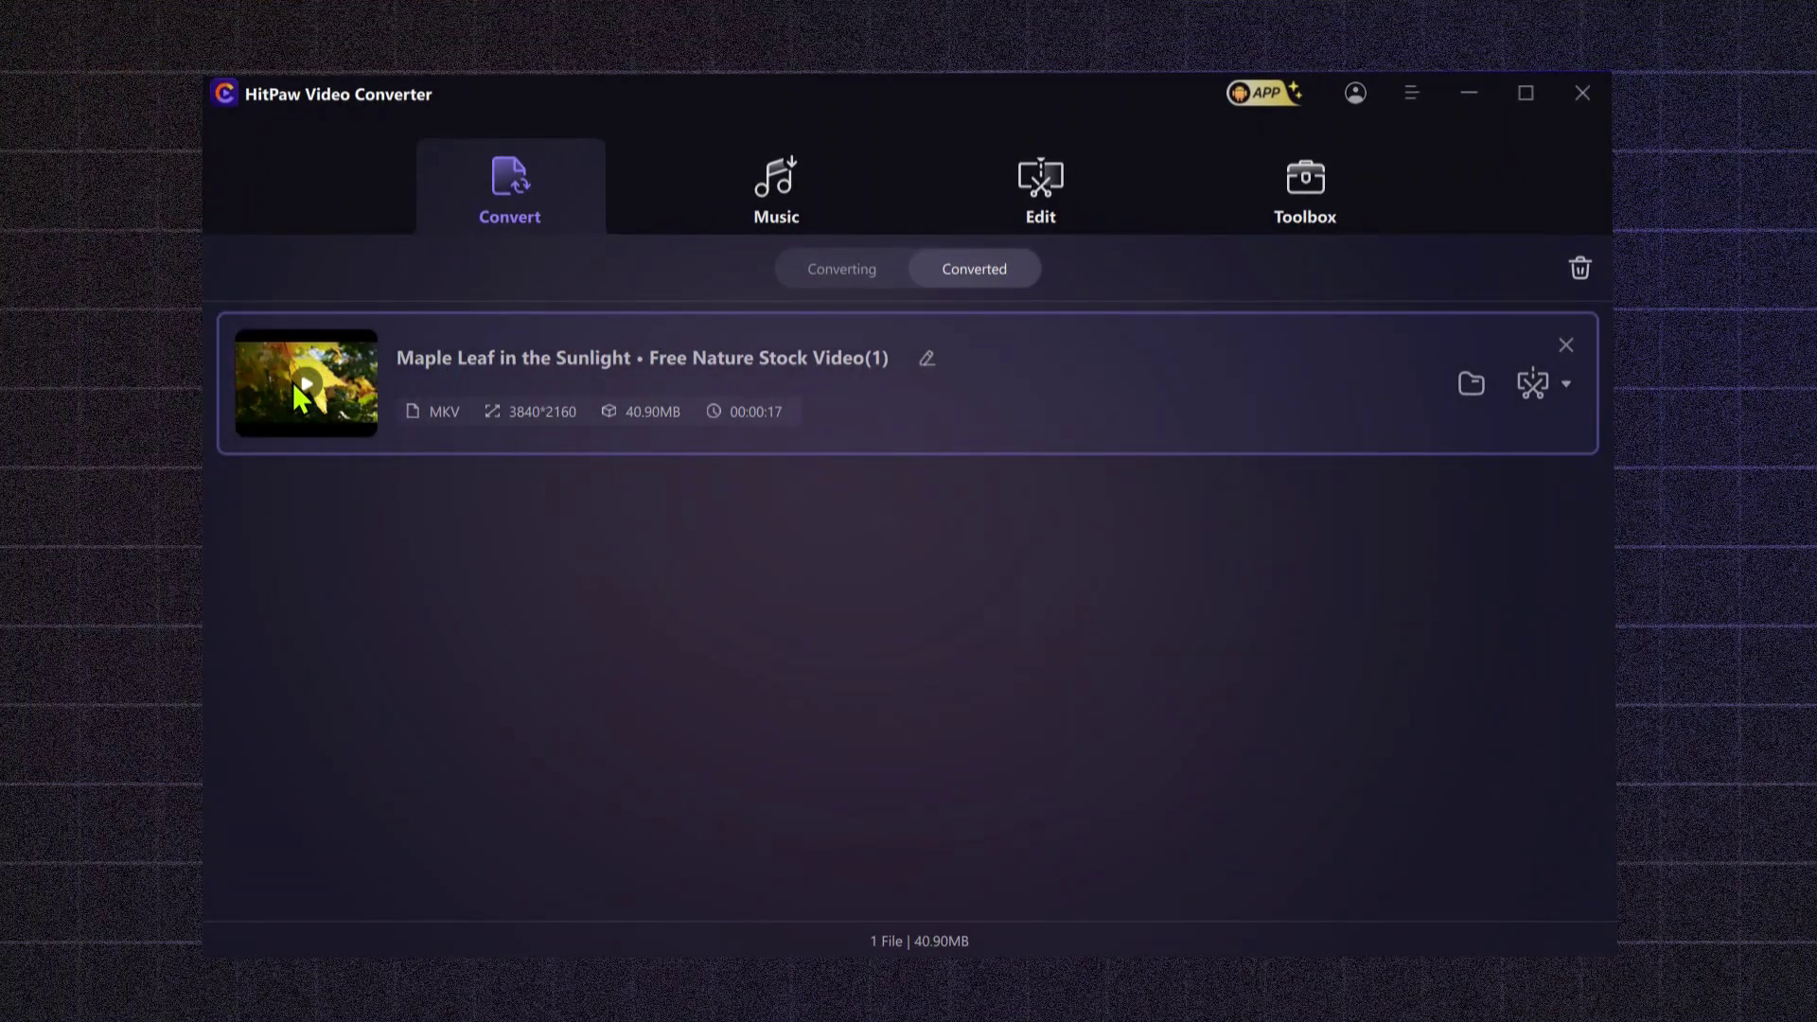
pyautogui.click(300, 390)
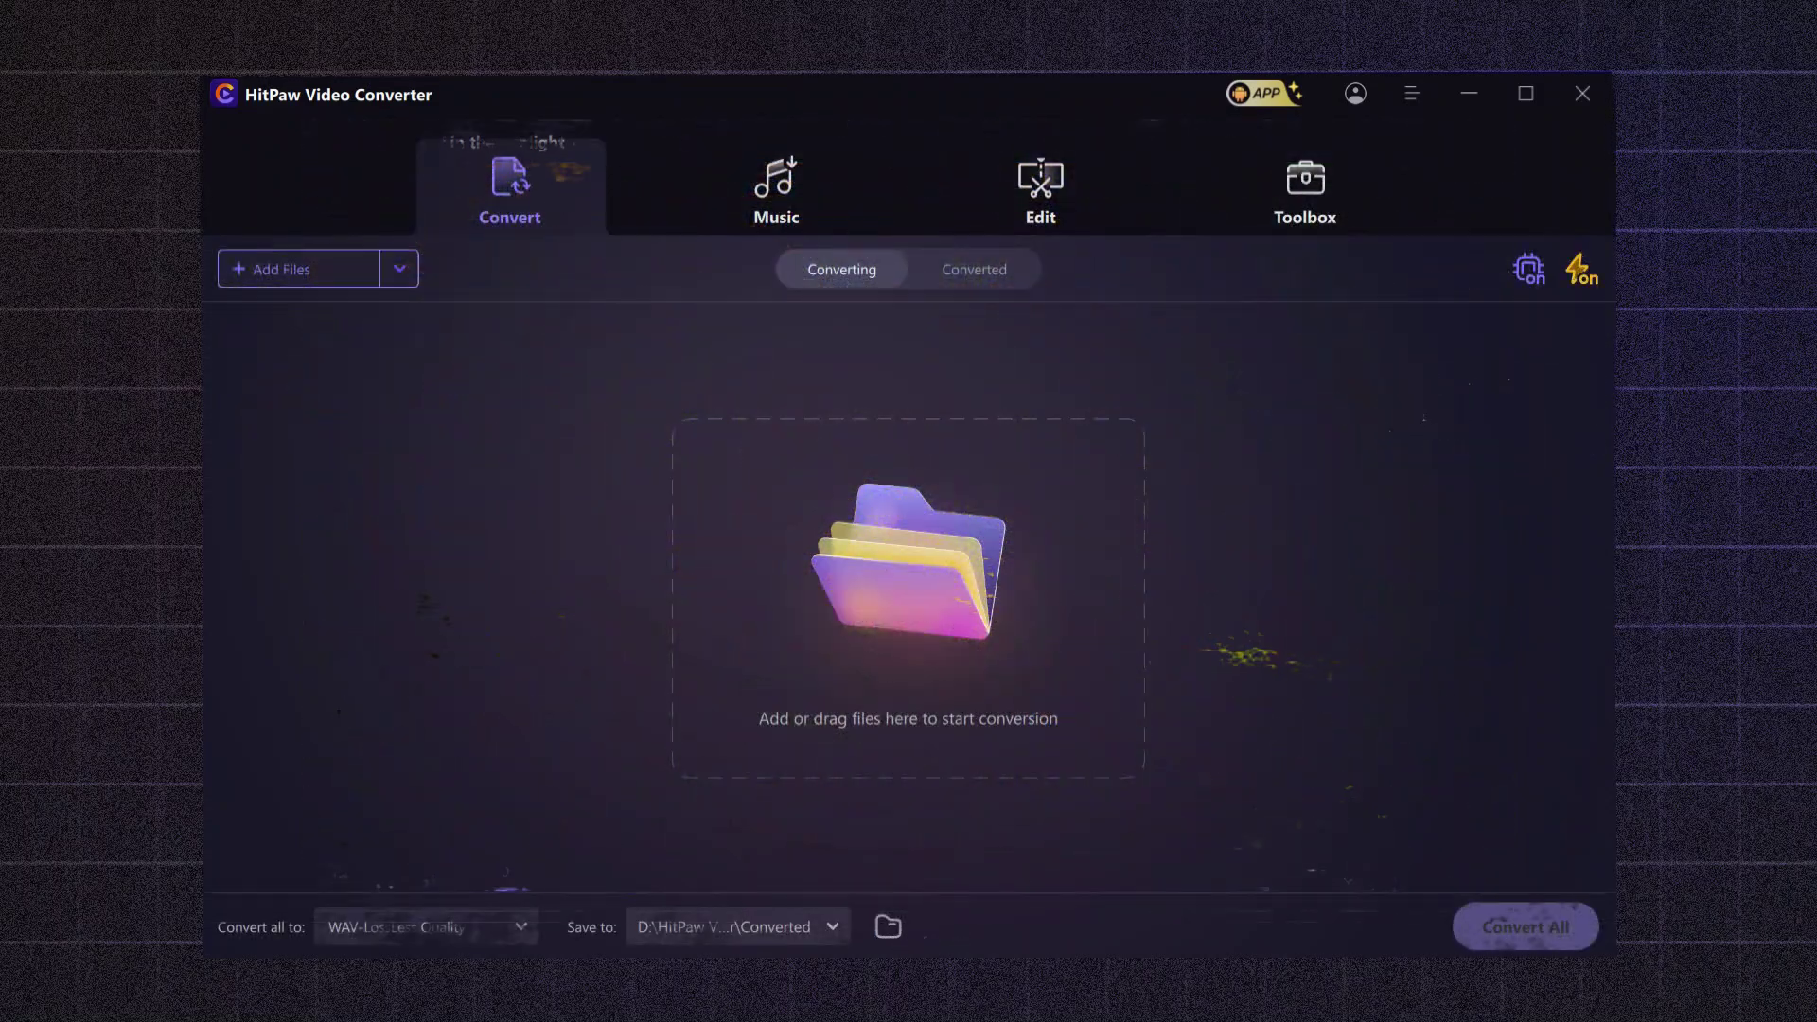
# Step: Convert the Lost Sky MP3 to WAV LossLess Quality and view it under Converted
pyautogui.moveTo(1281, 608); pyautogui.dragTo(990, 616)
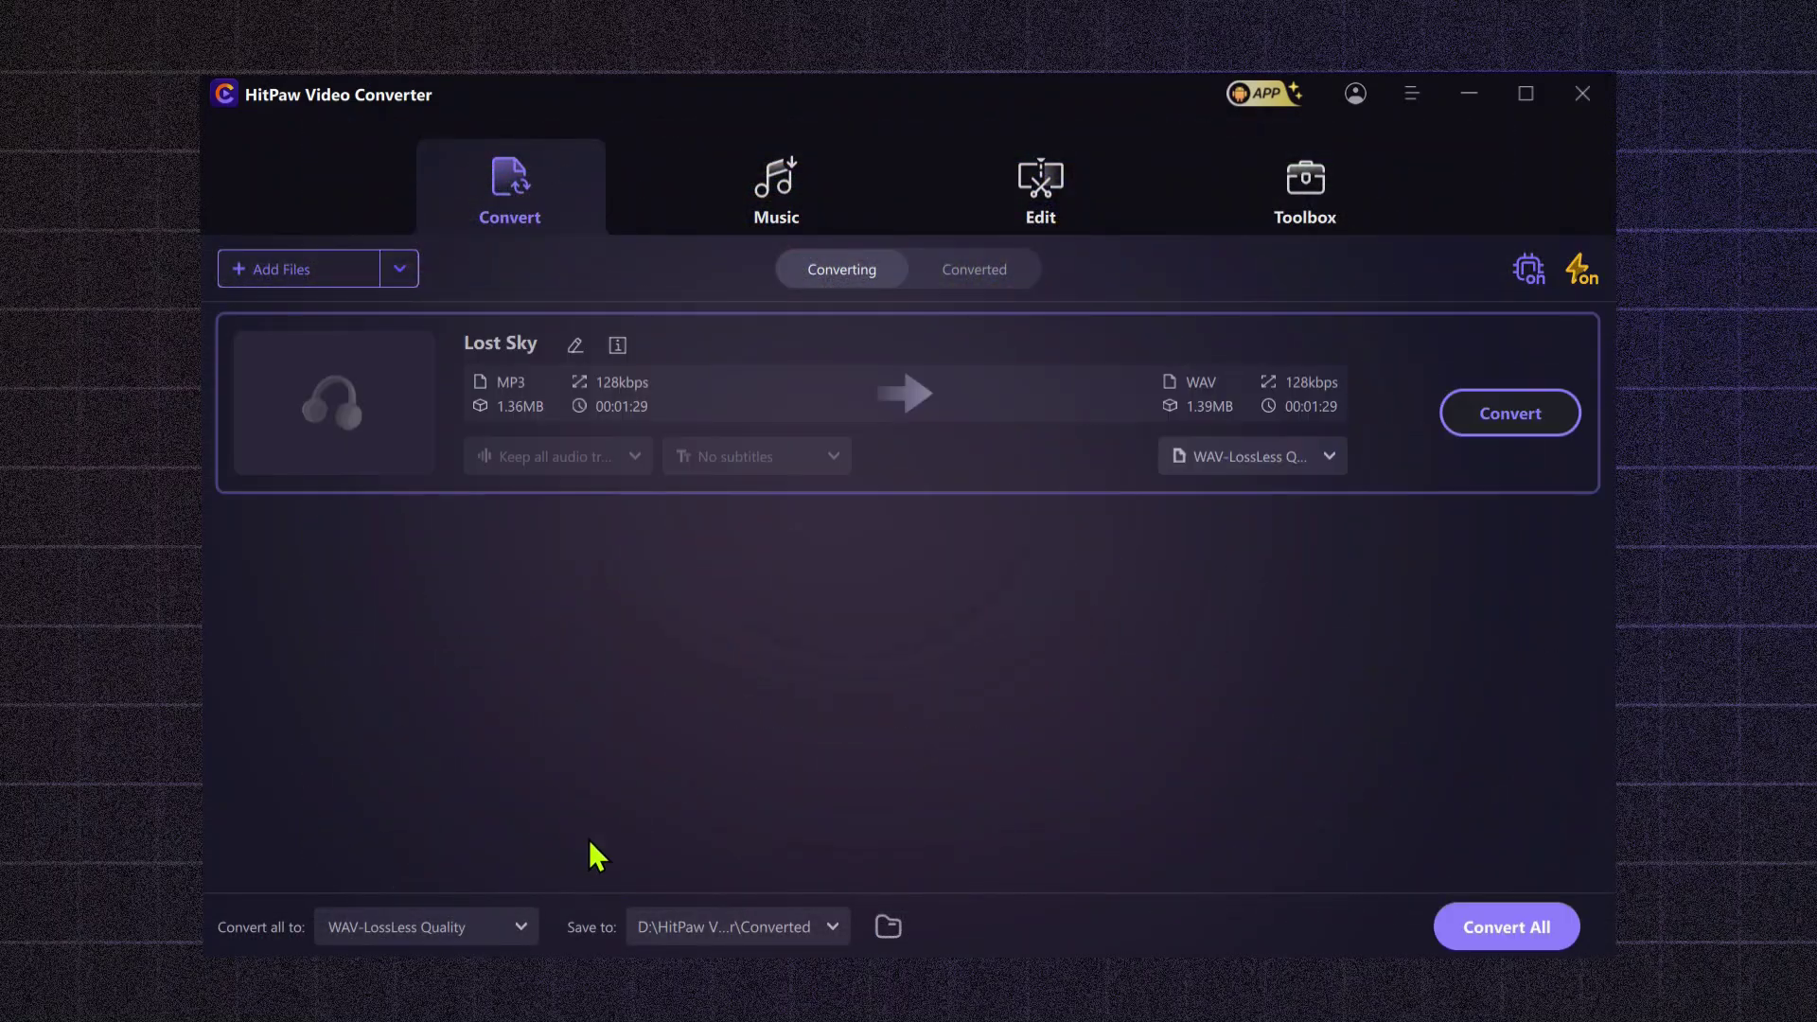
pyautogui.click(447, 927)
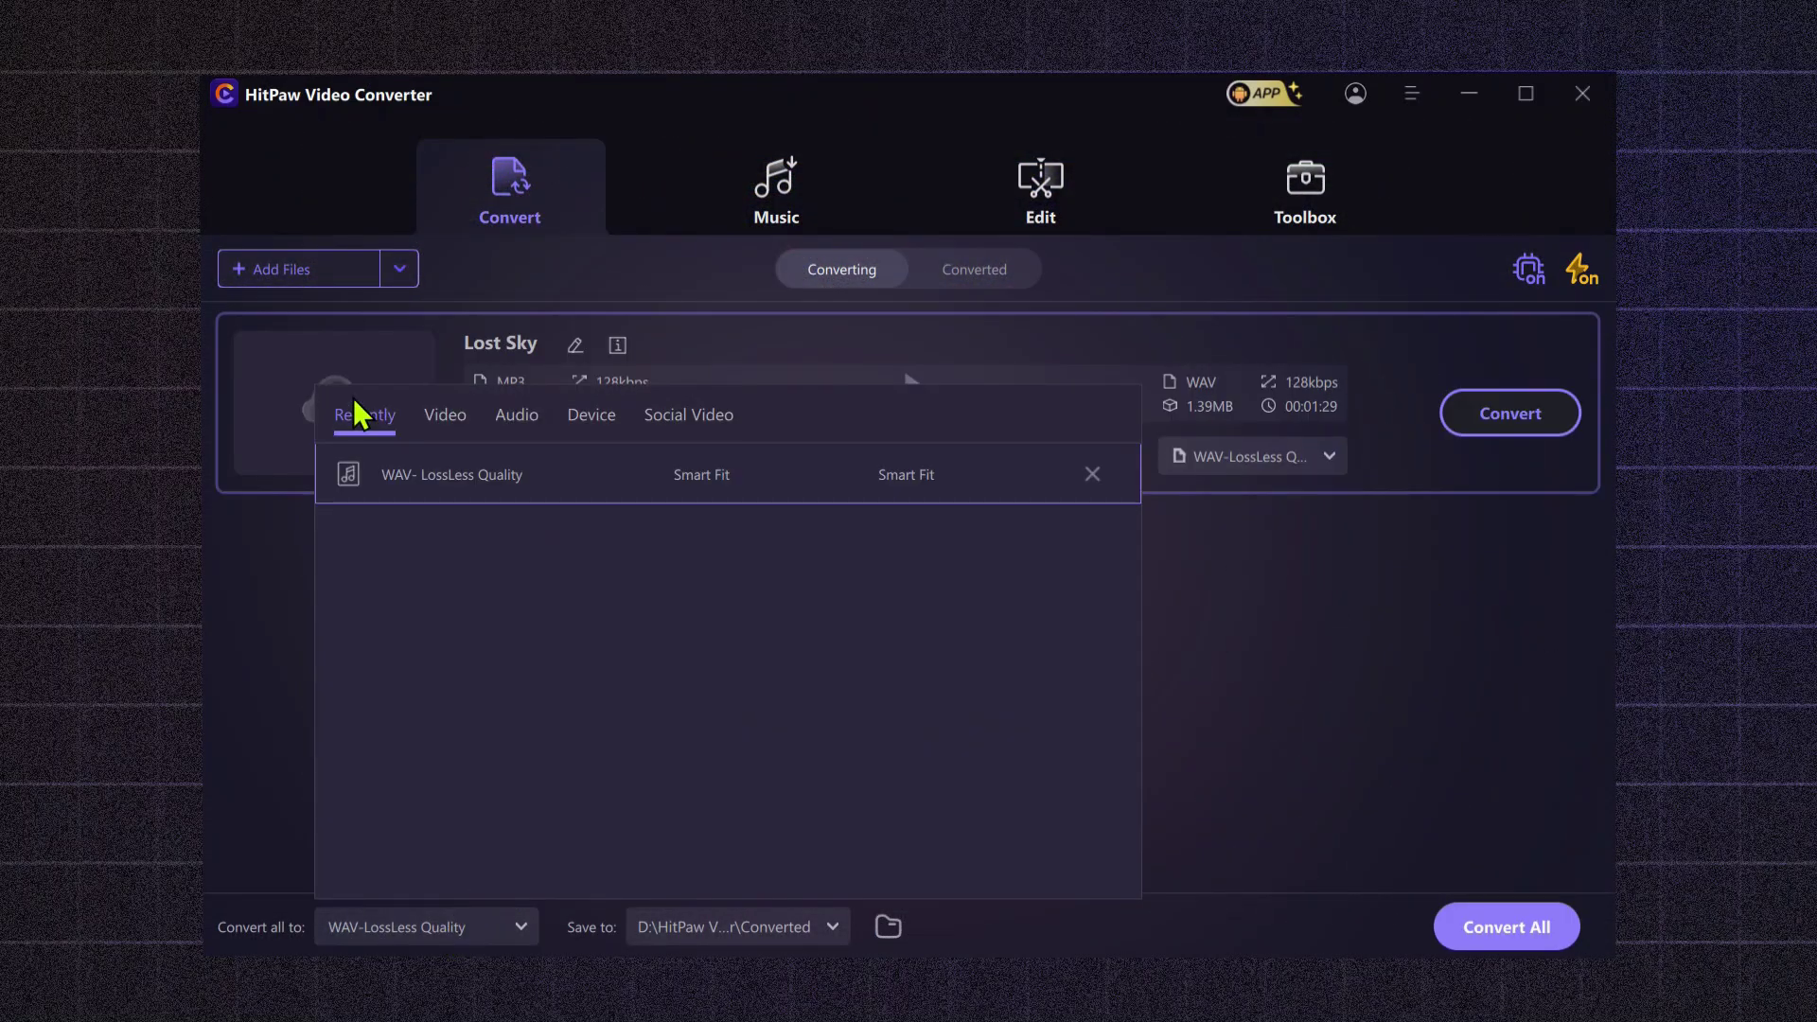
pyautogui.click(516, 415)
pyautogui.click(729, 499)
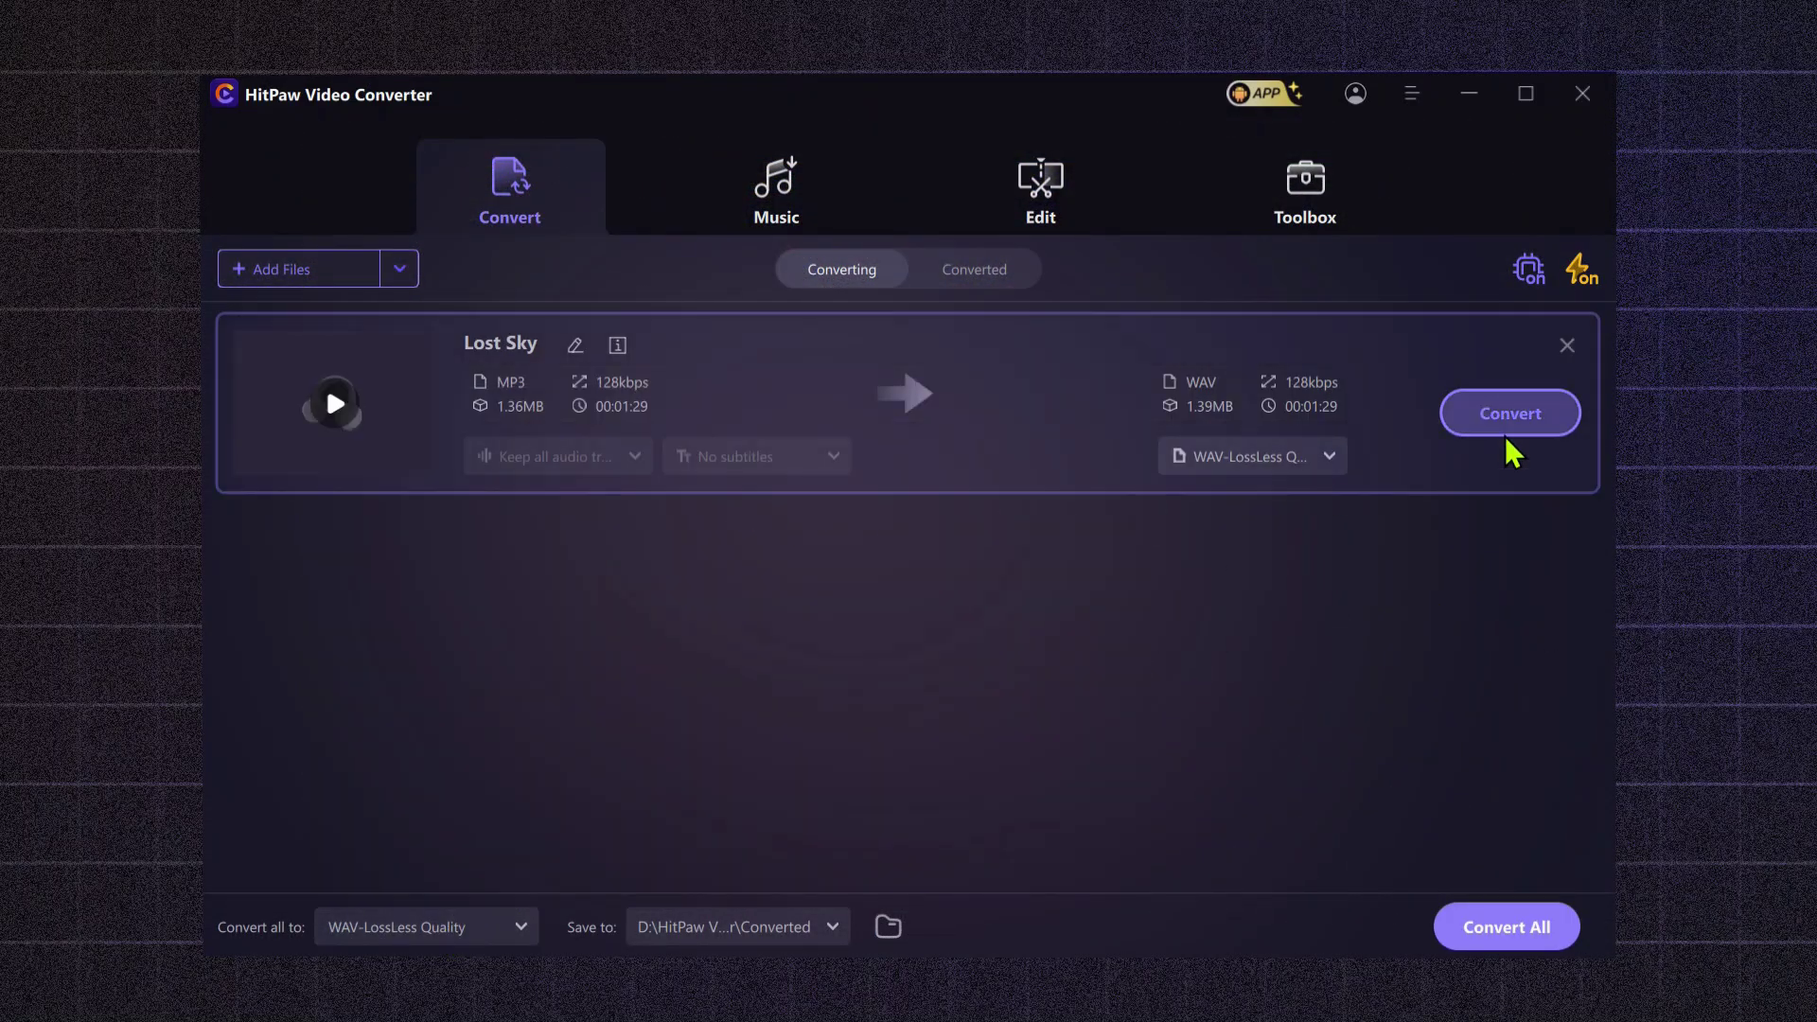
pyautogui.click(1525, 415)
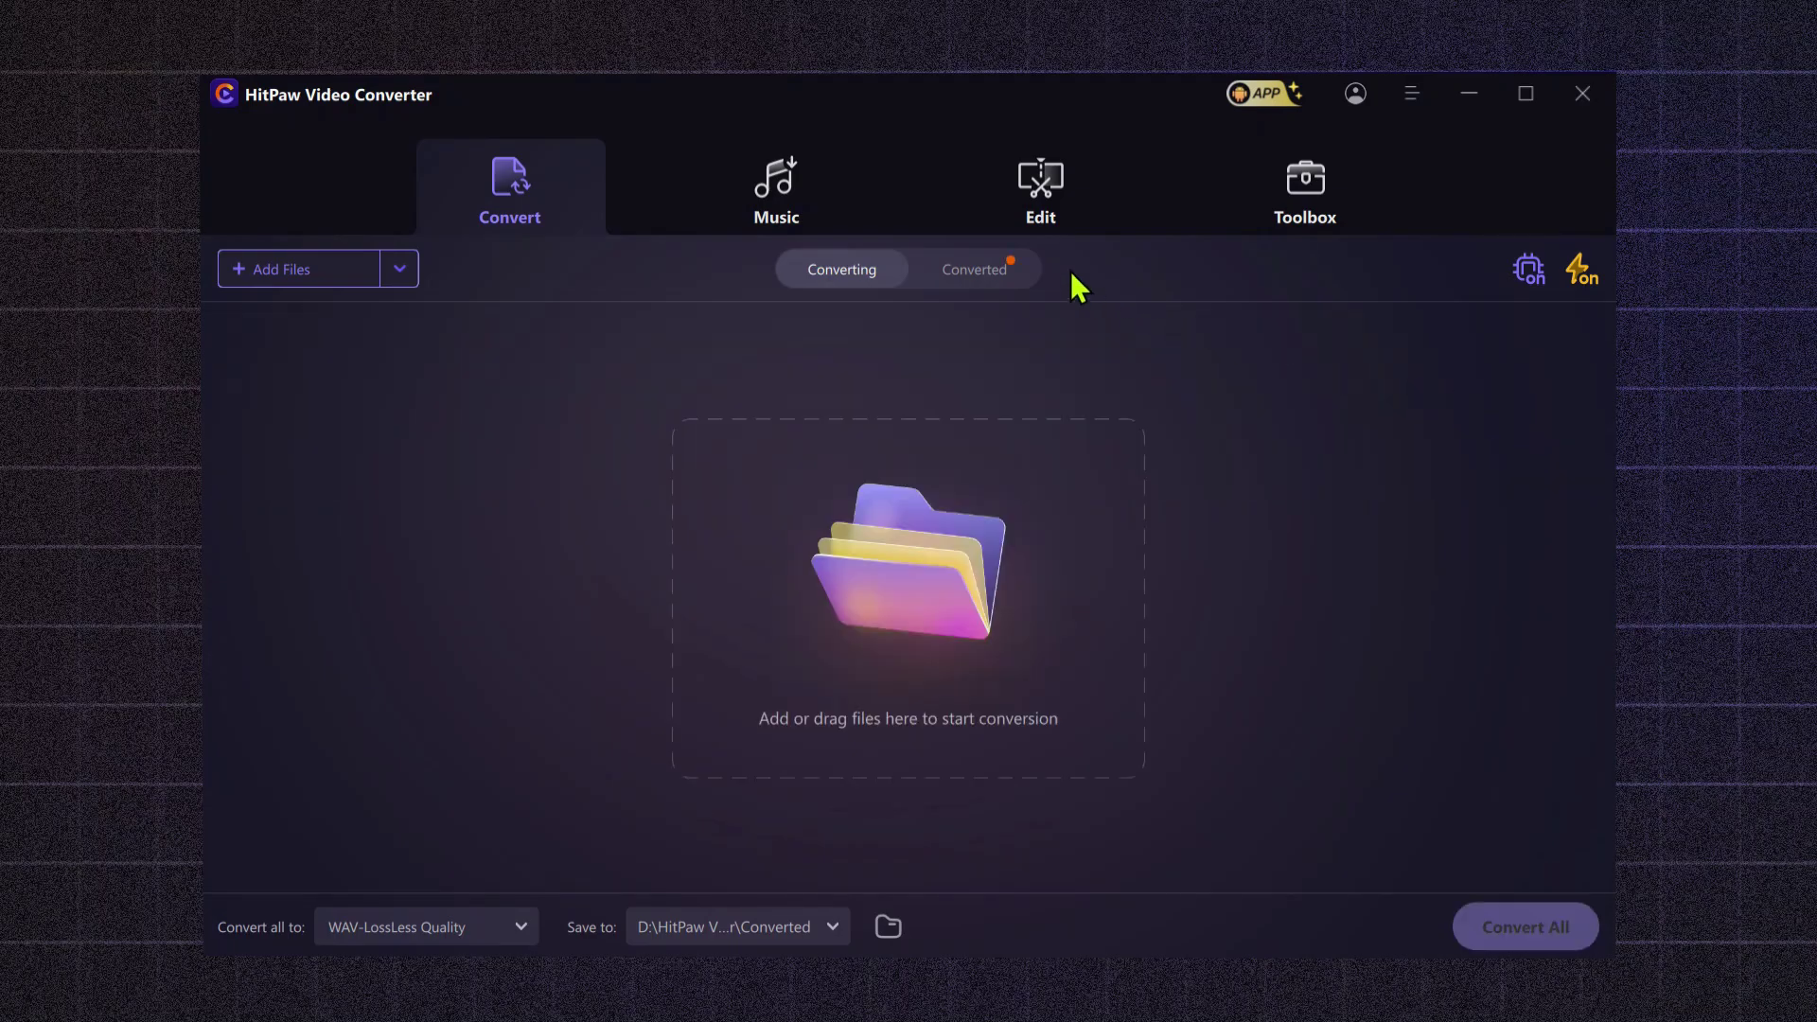
pyautogui.click(994, 273)
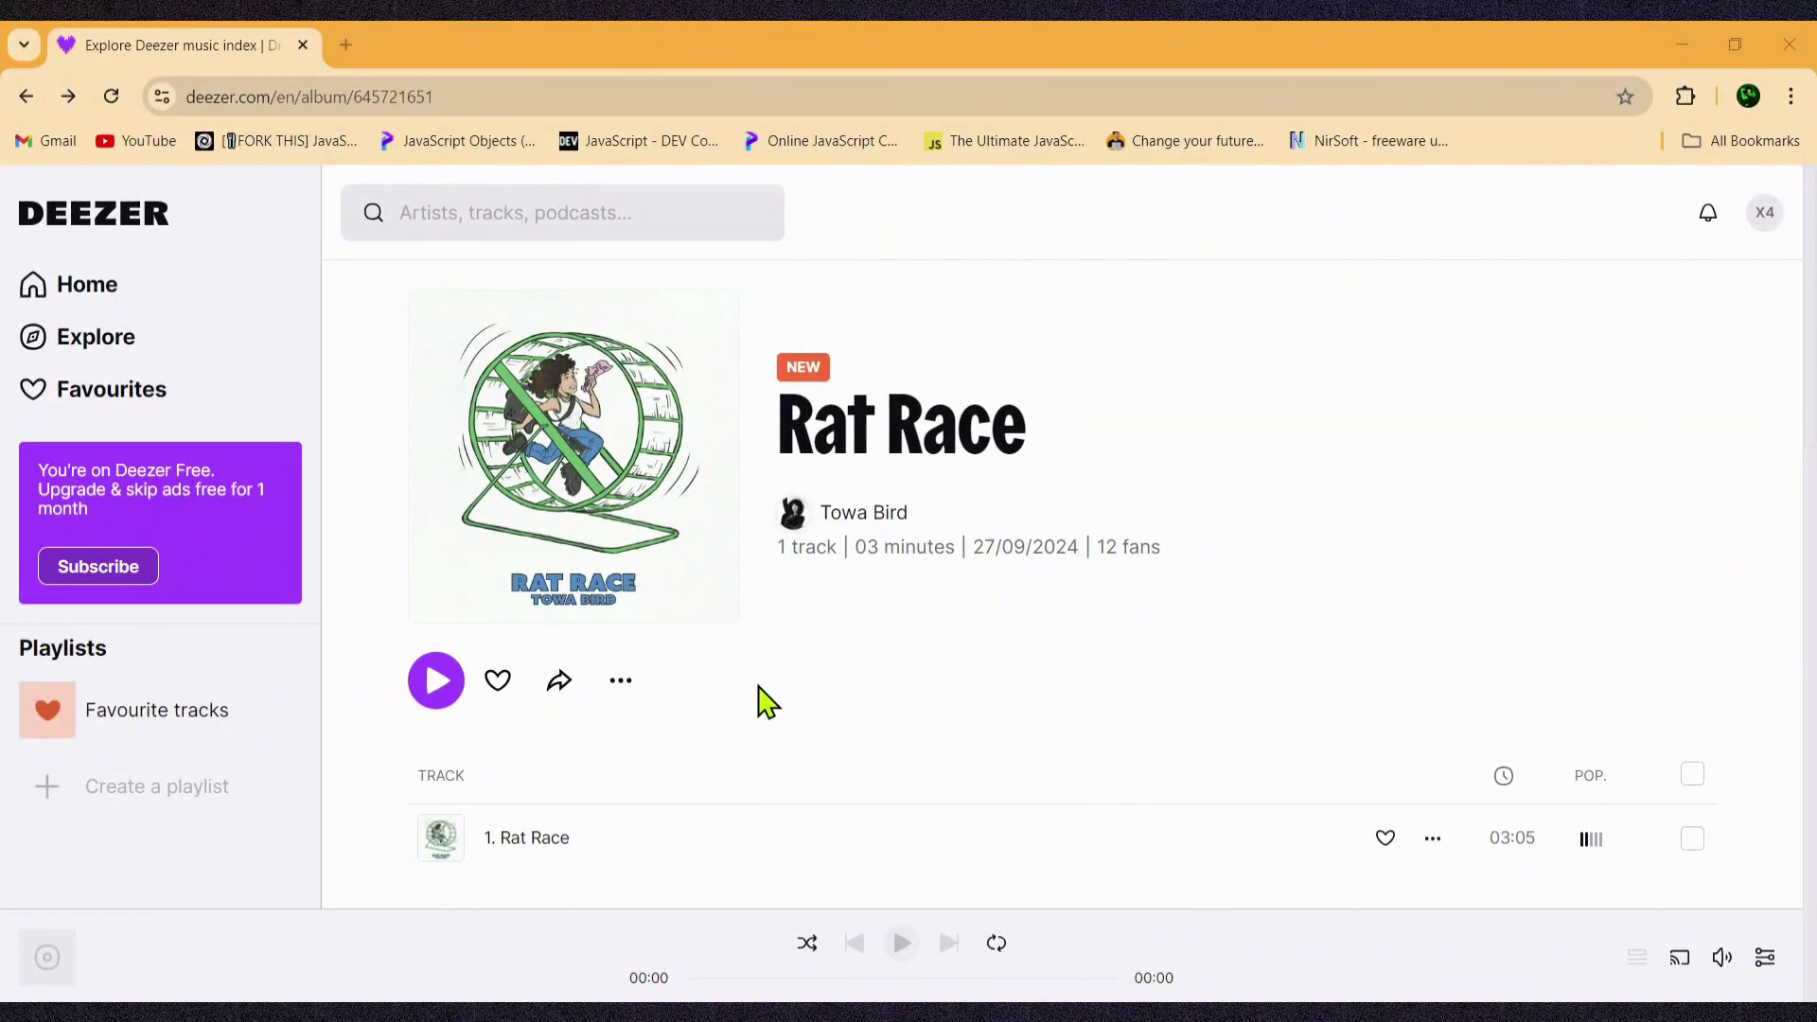
# Step: Copy the Rat Race album's Deezer share link and switch back to HitPaw
pyautogui.click(624, 683)
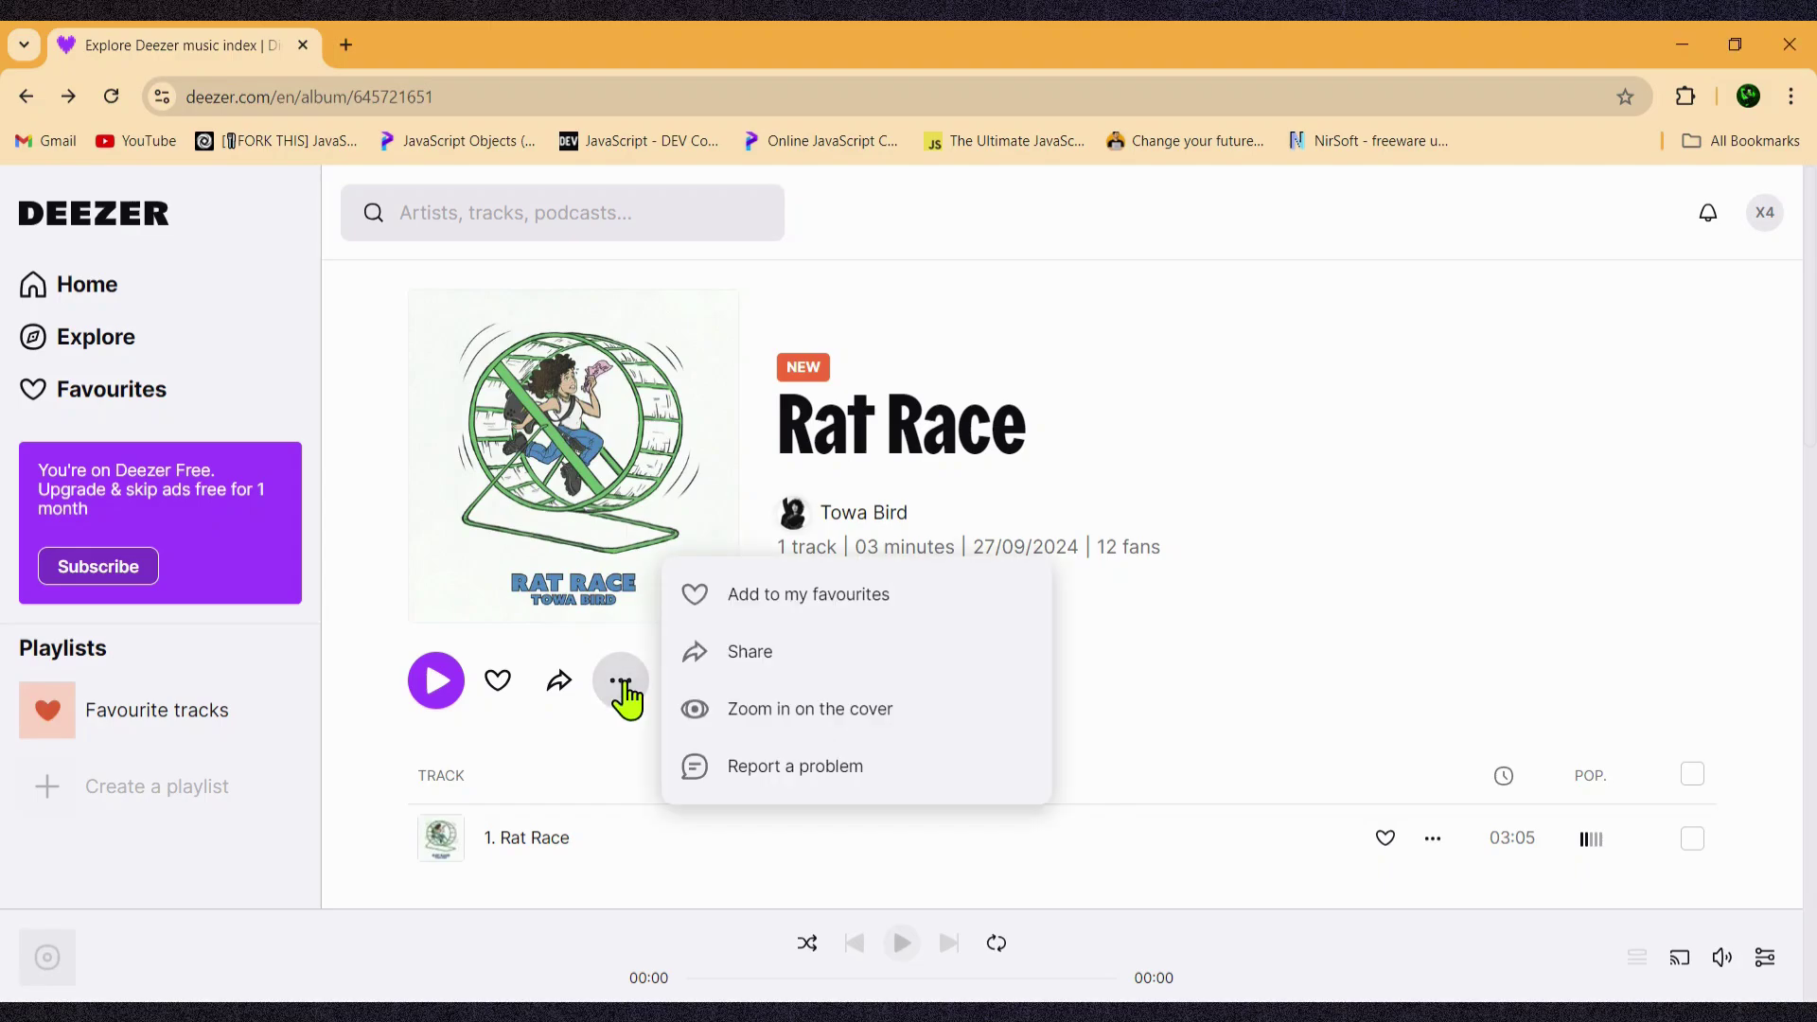
pyautogui.click(795, 658)
pyautogui.click(1119, 542)
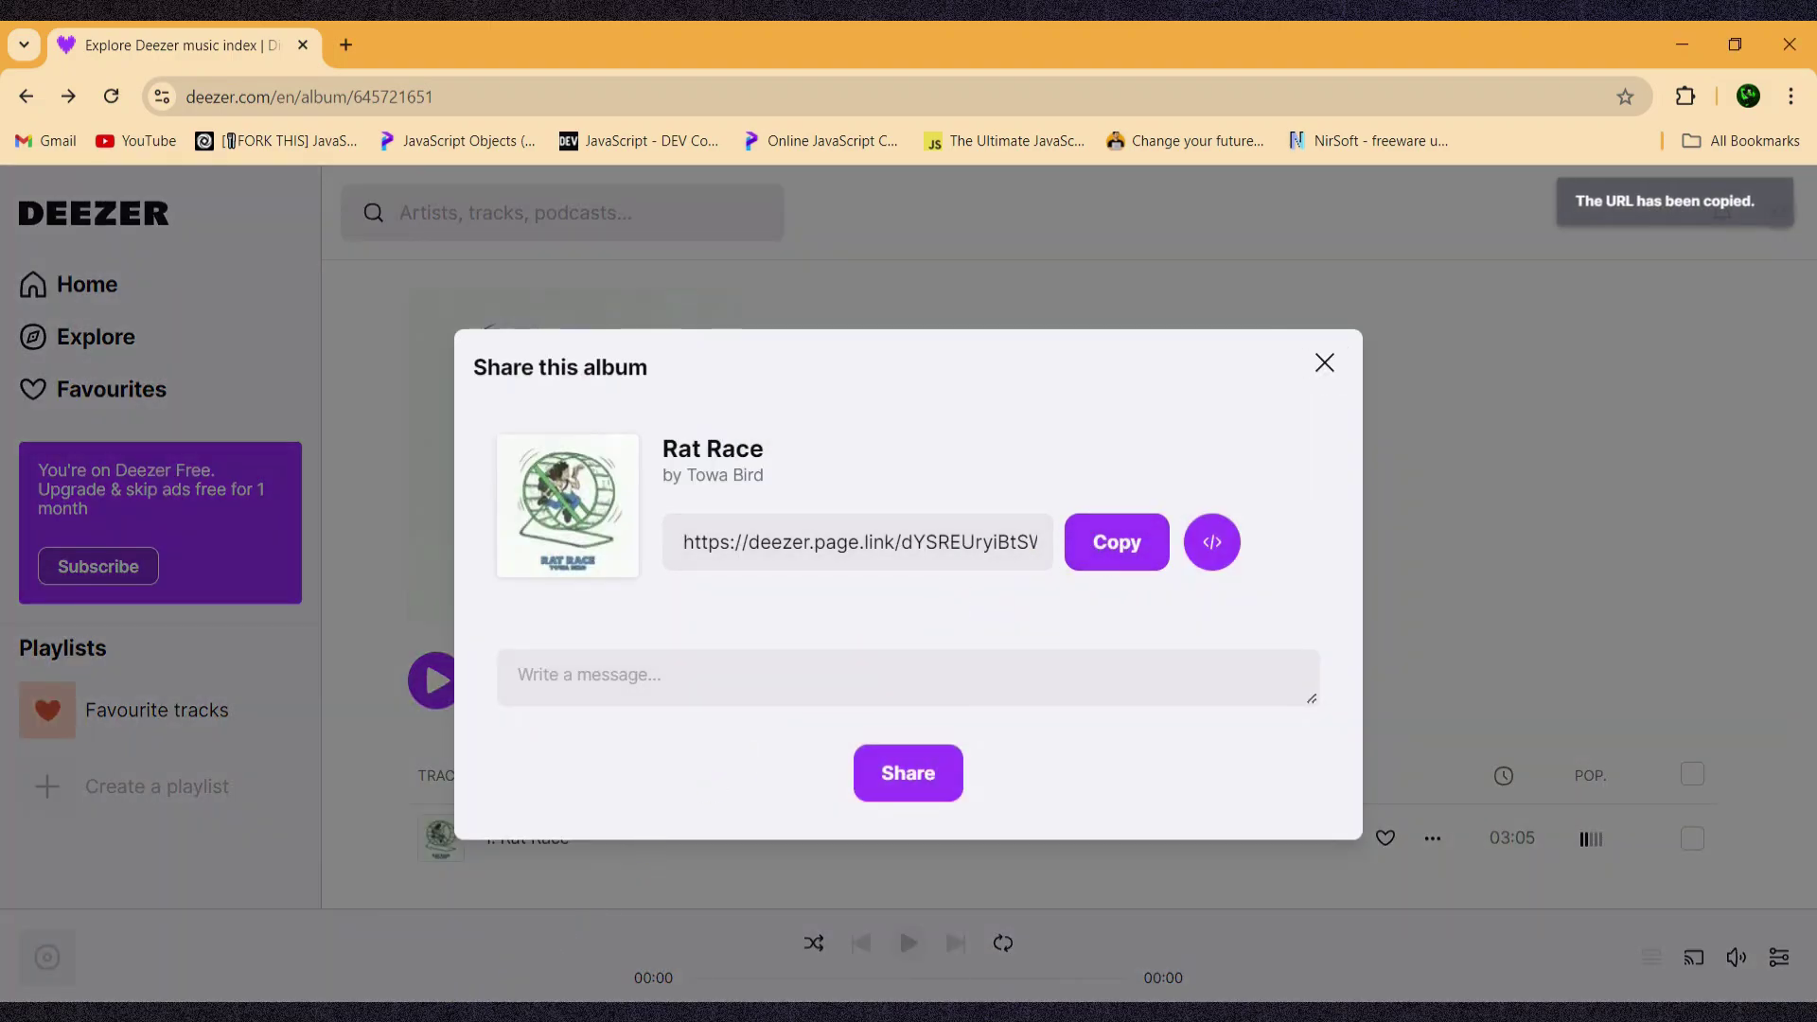
pyautogui.click(447, 998)
# Step: In the Deezer Music Converter, paste the Rat Race link and analyse it
pyautogui.click(752, 465)
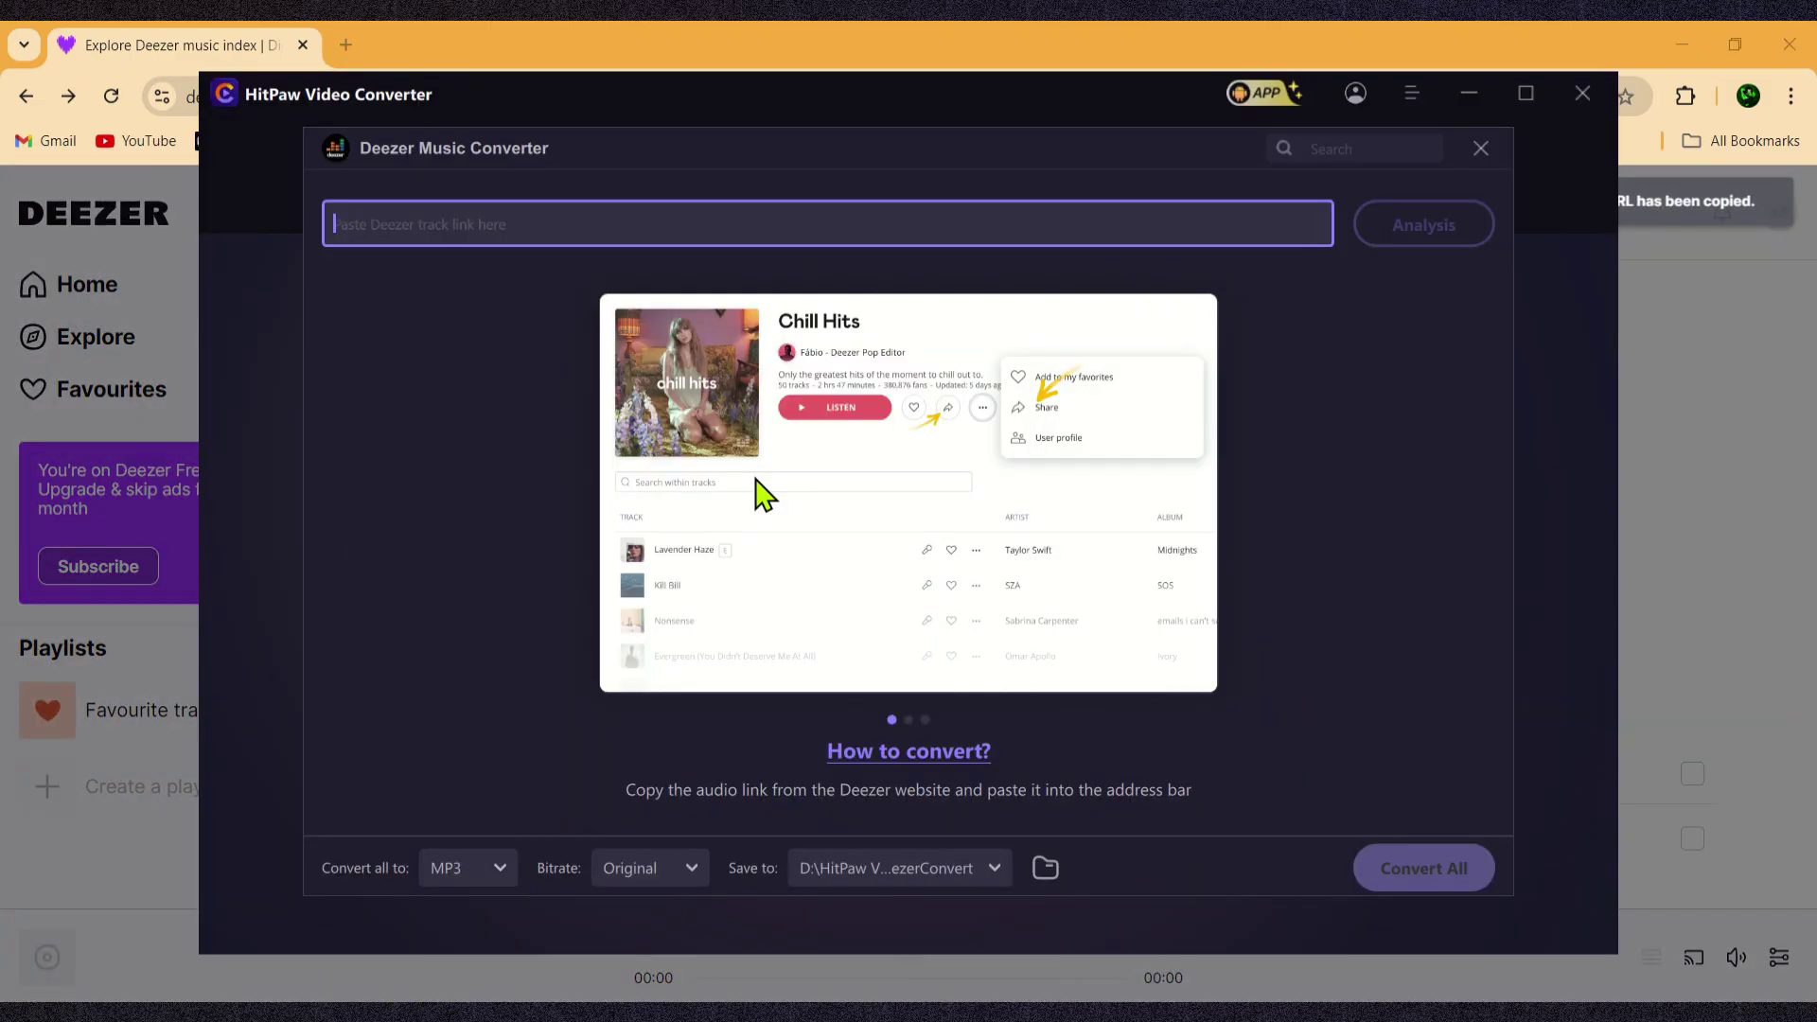
pyautogui.hotkey('ctrl', 'v')
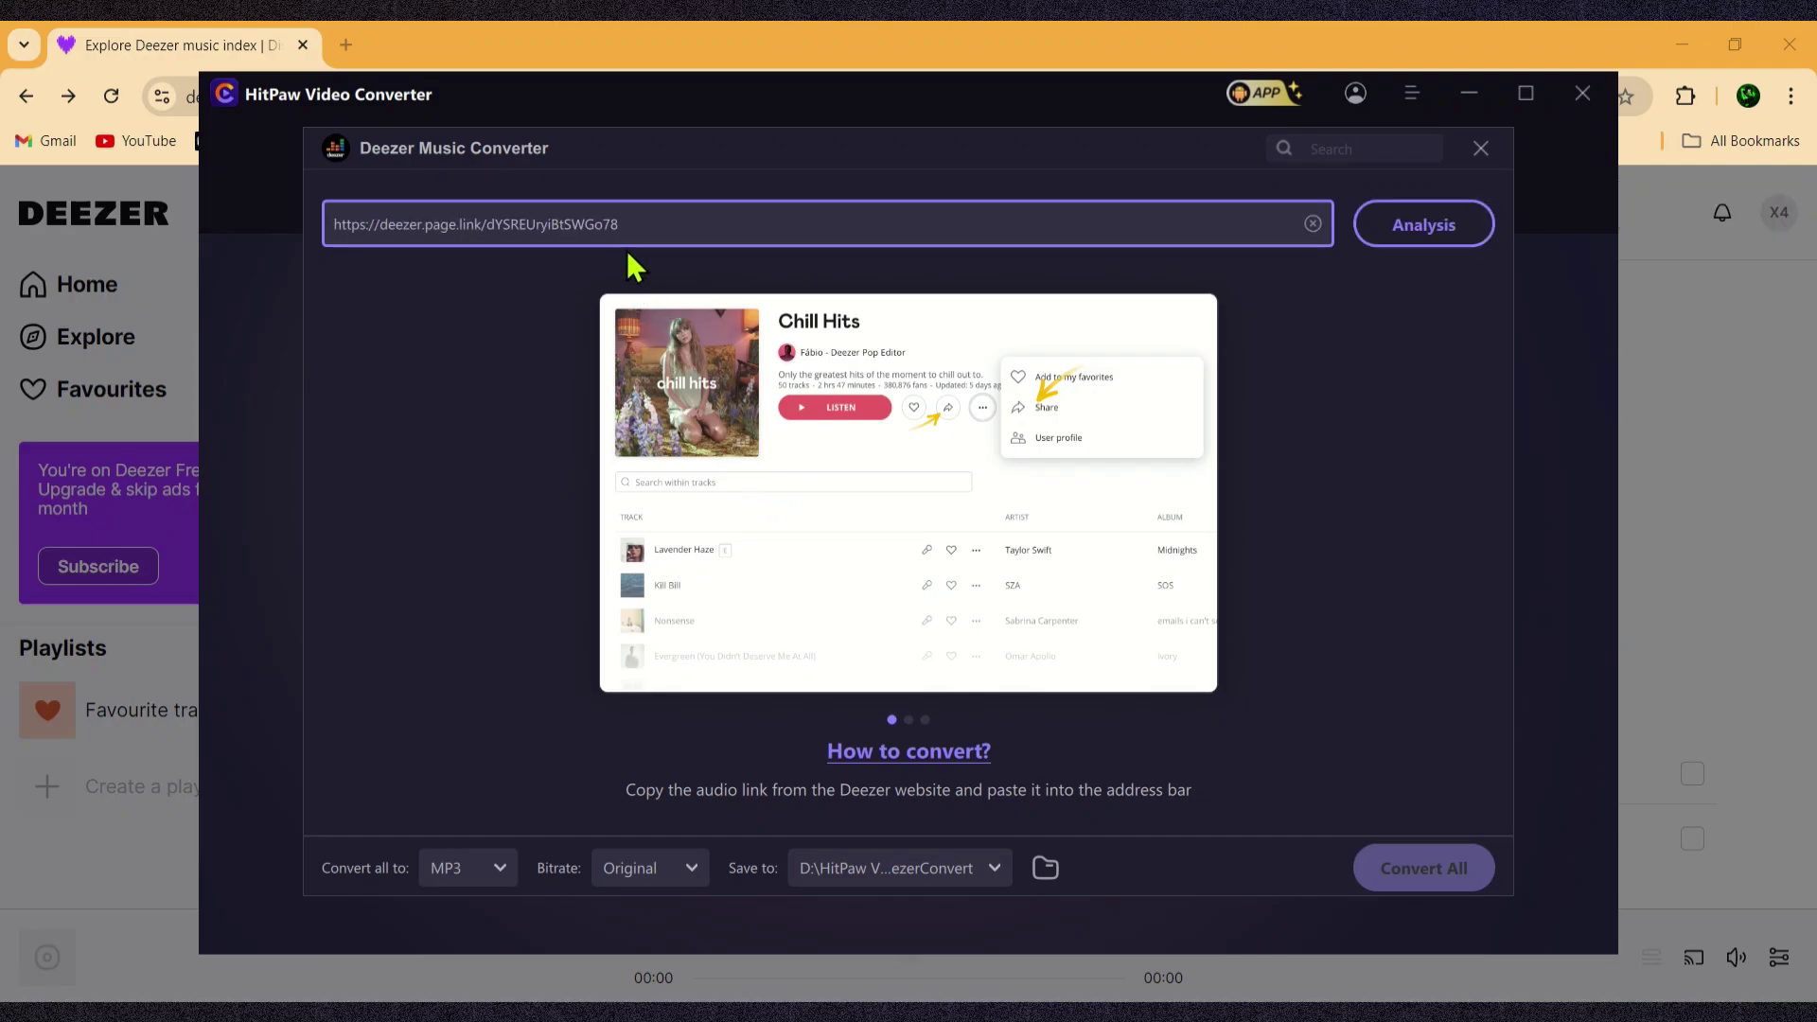
pyautogui.click(1408, 235)
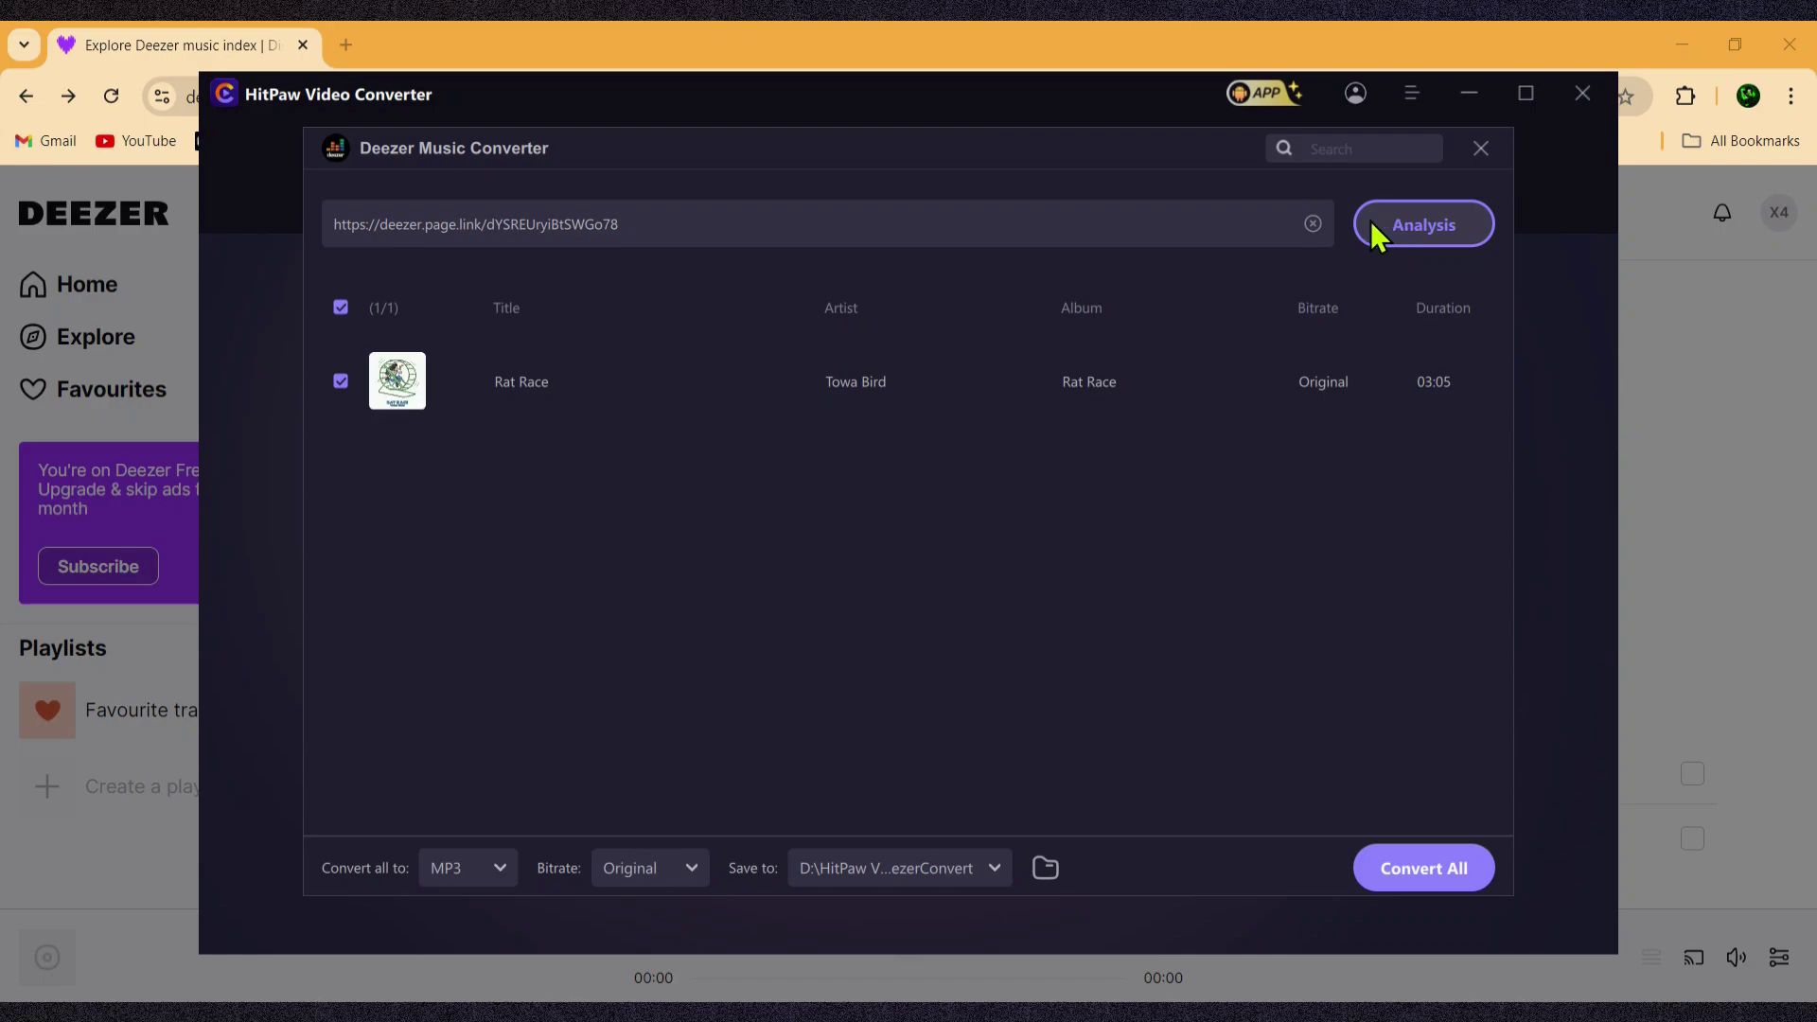
# Step: Keep the track selected with MP3 at Original bitrate and start the download
pyautogui.click(341, 308)
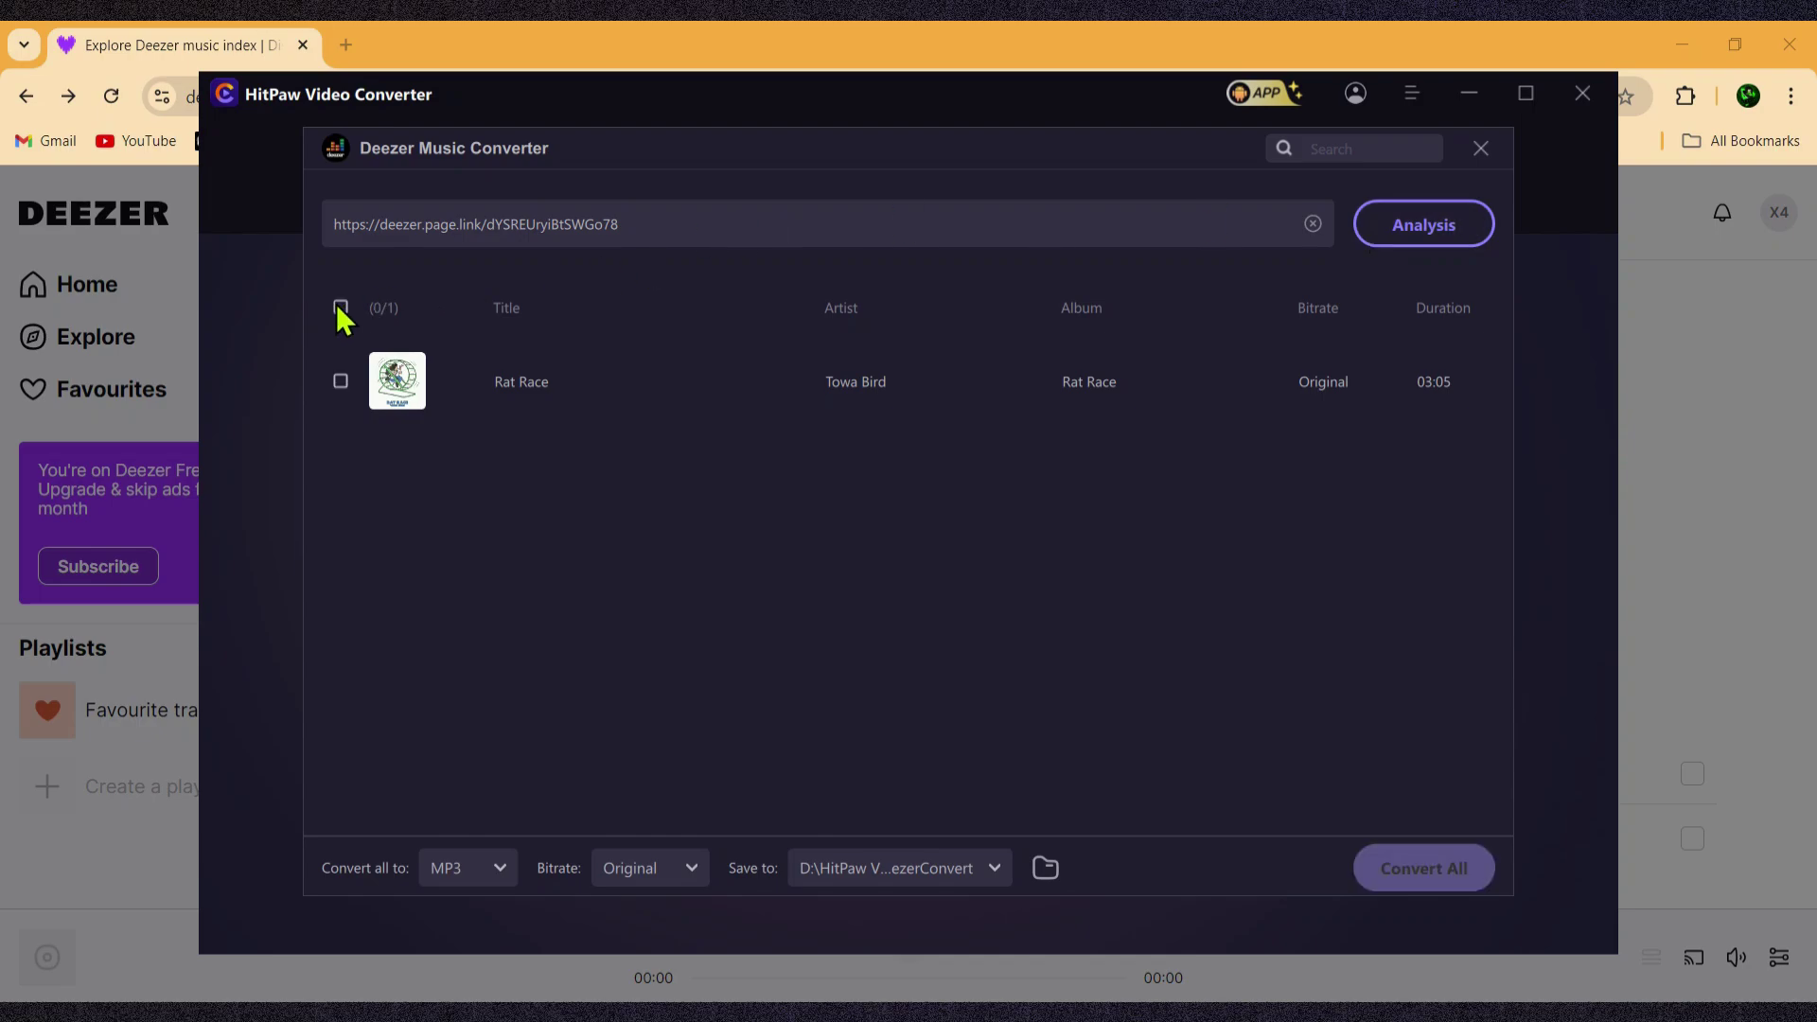
pyautogui.click(340, 307)
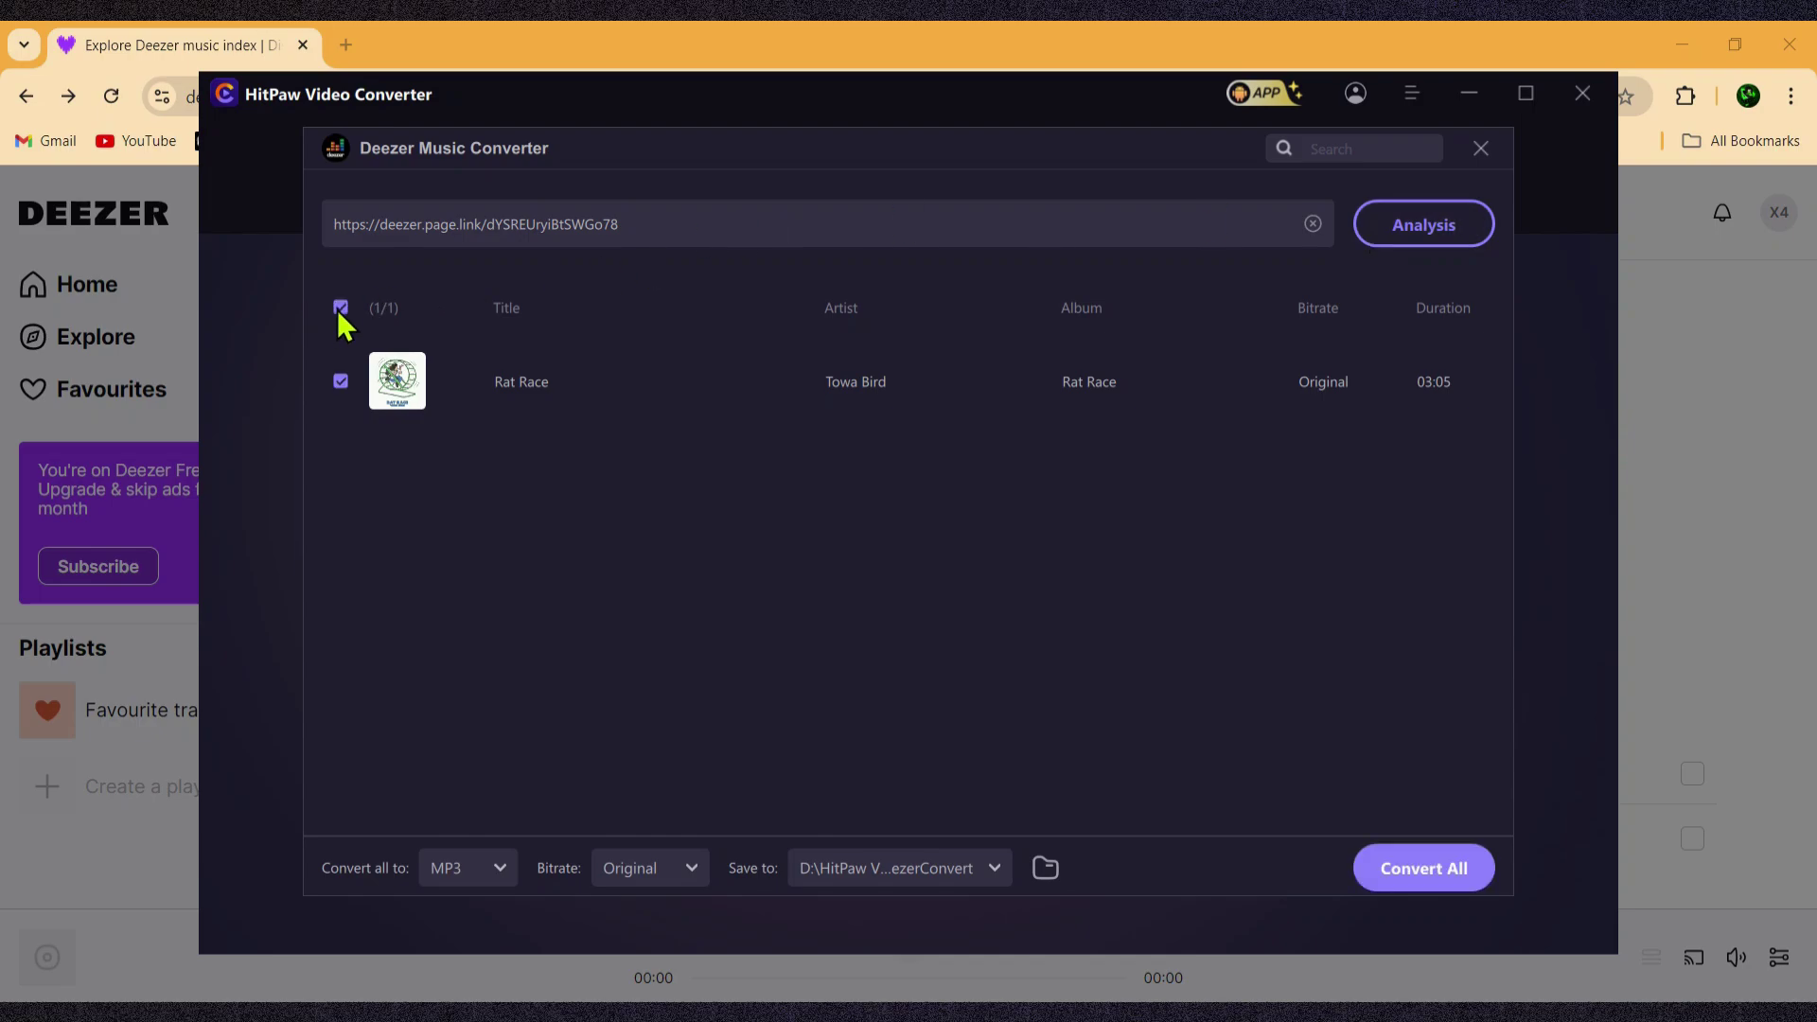
pyautogui.click(484, 874)
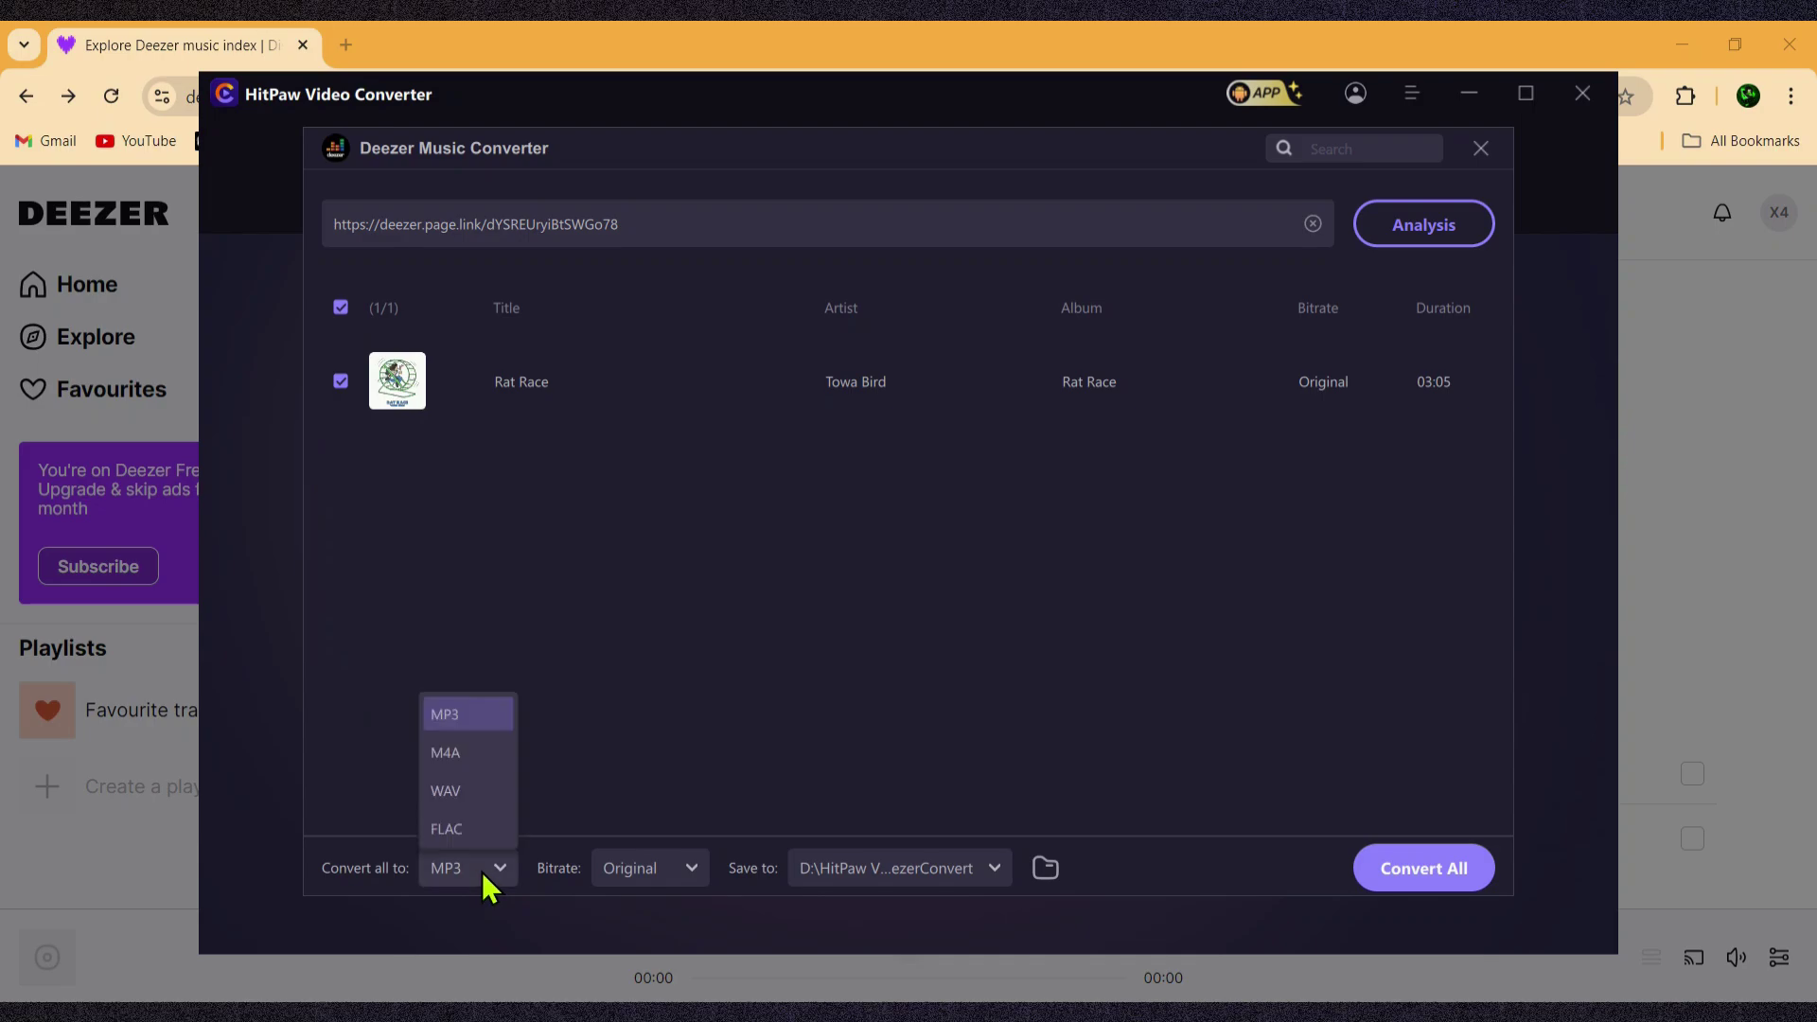
pyautogui.click(655, 865)
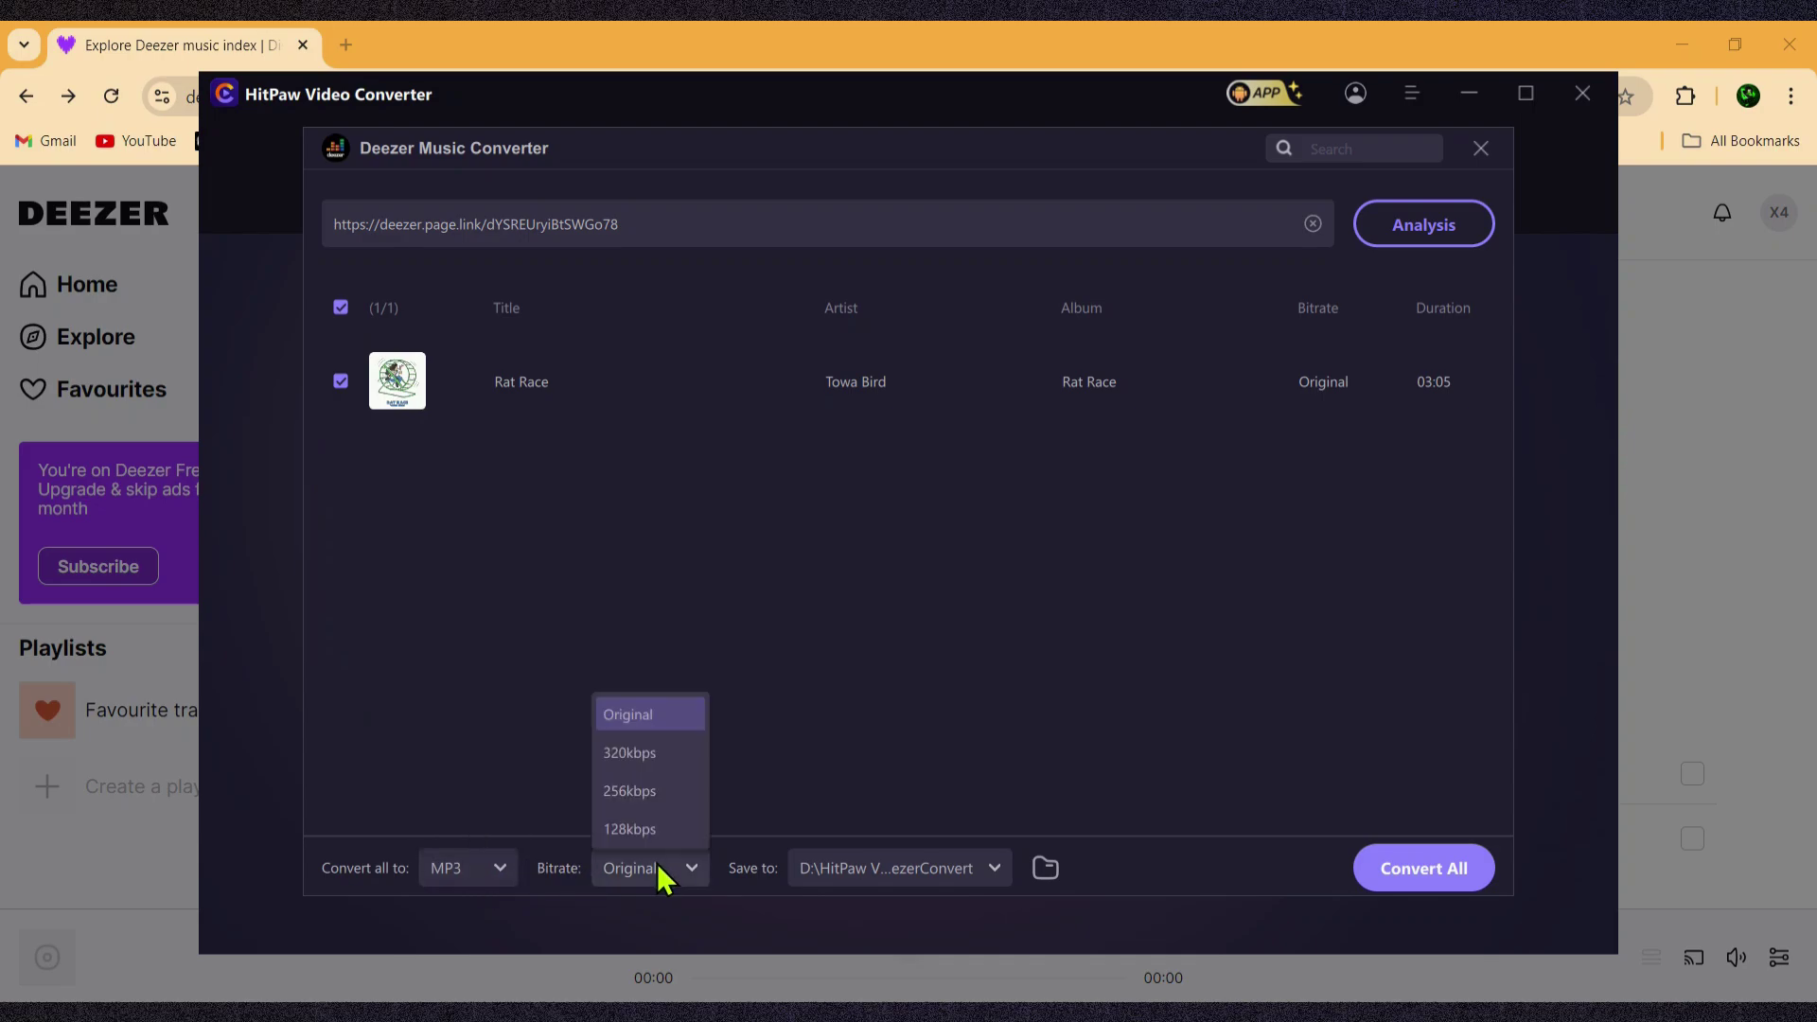
pyautogui.click(1444, 870)
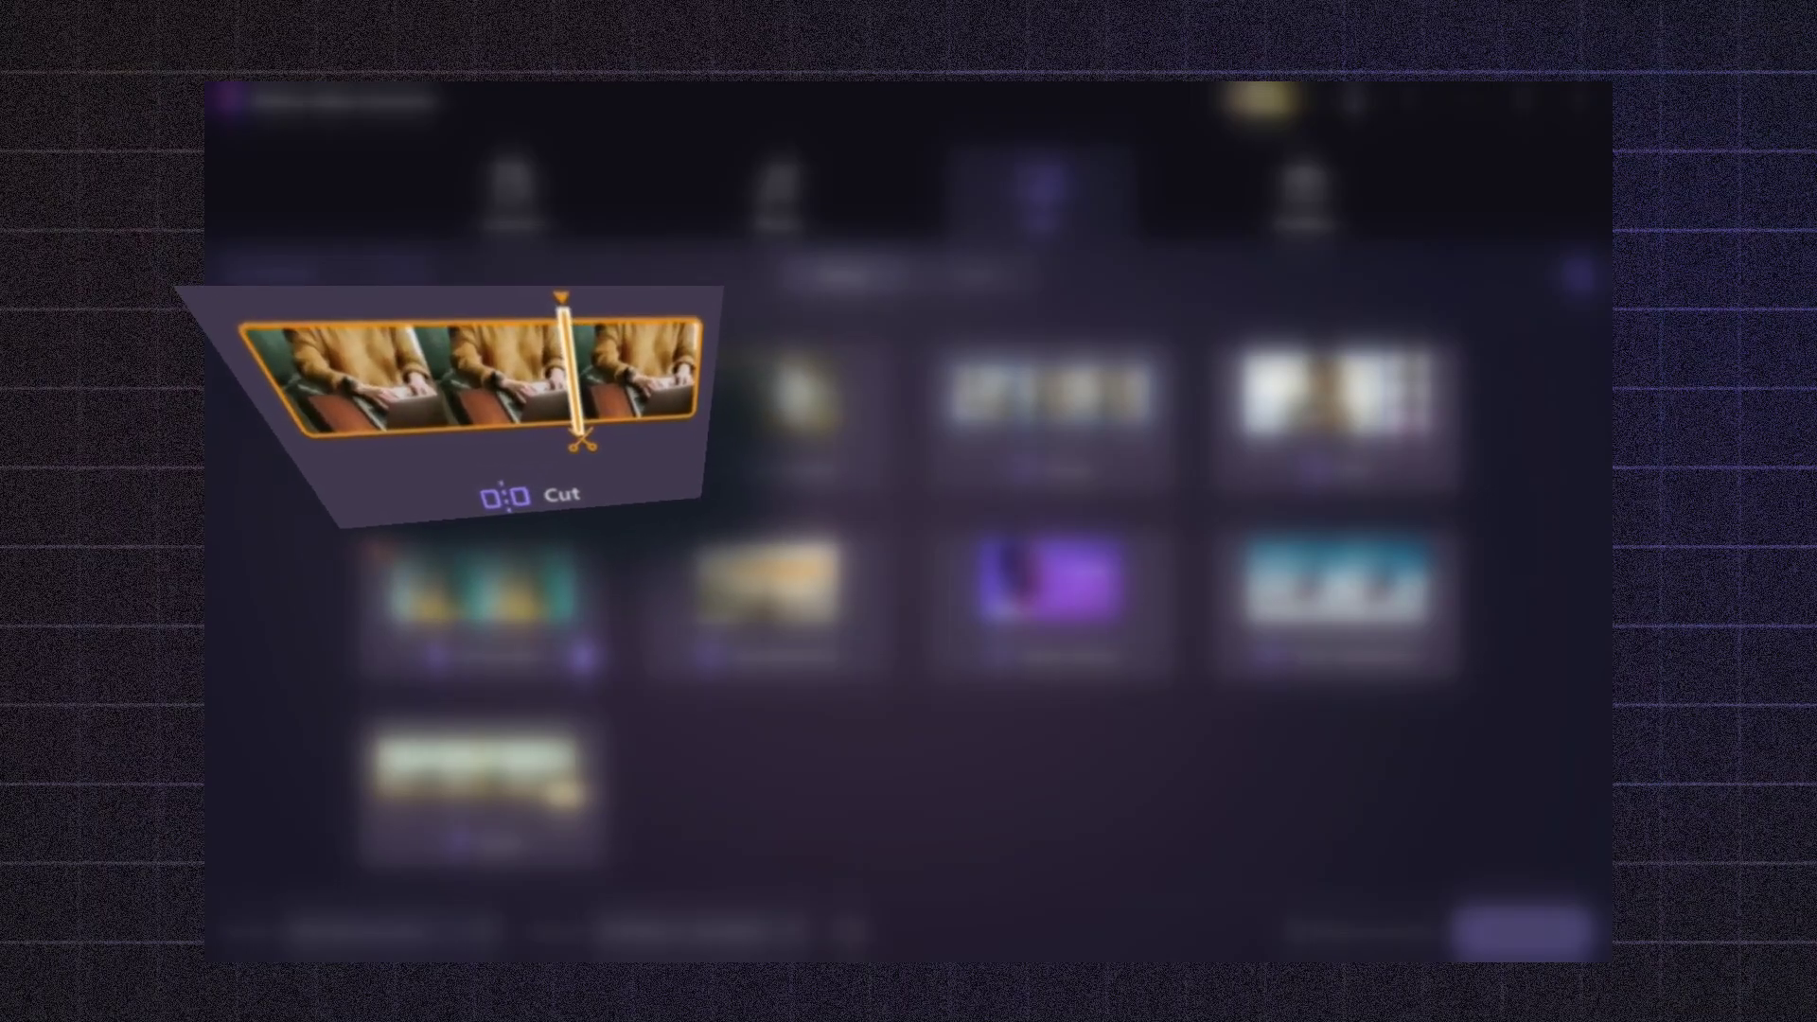
# Step: Cut super slowmo 5k.mp4 at 4.600, delete Clip2, export, and view the Edited list
pyautogui.click(419, 447)
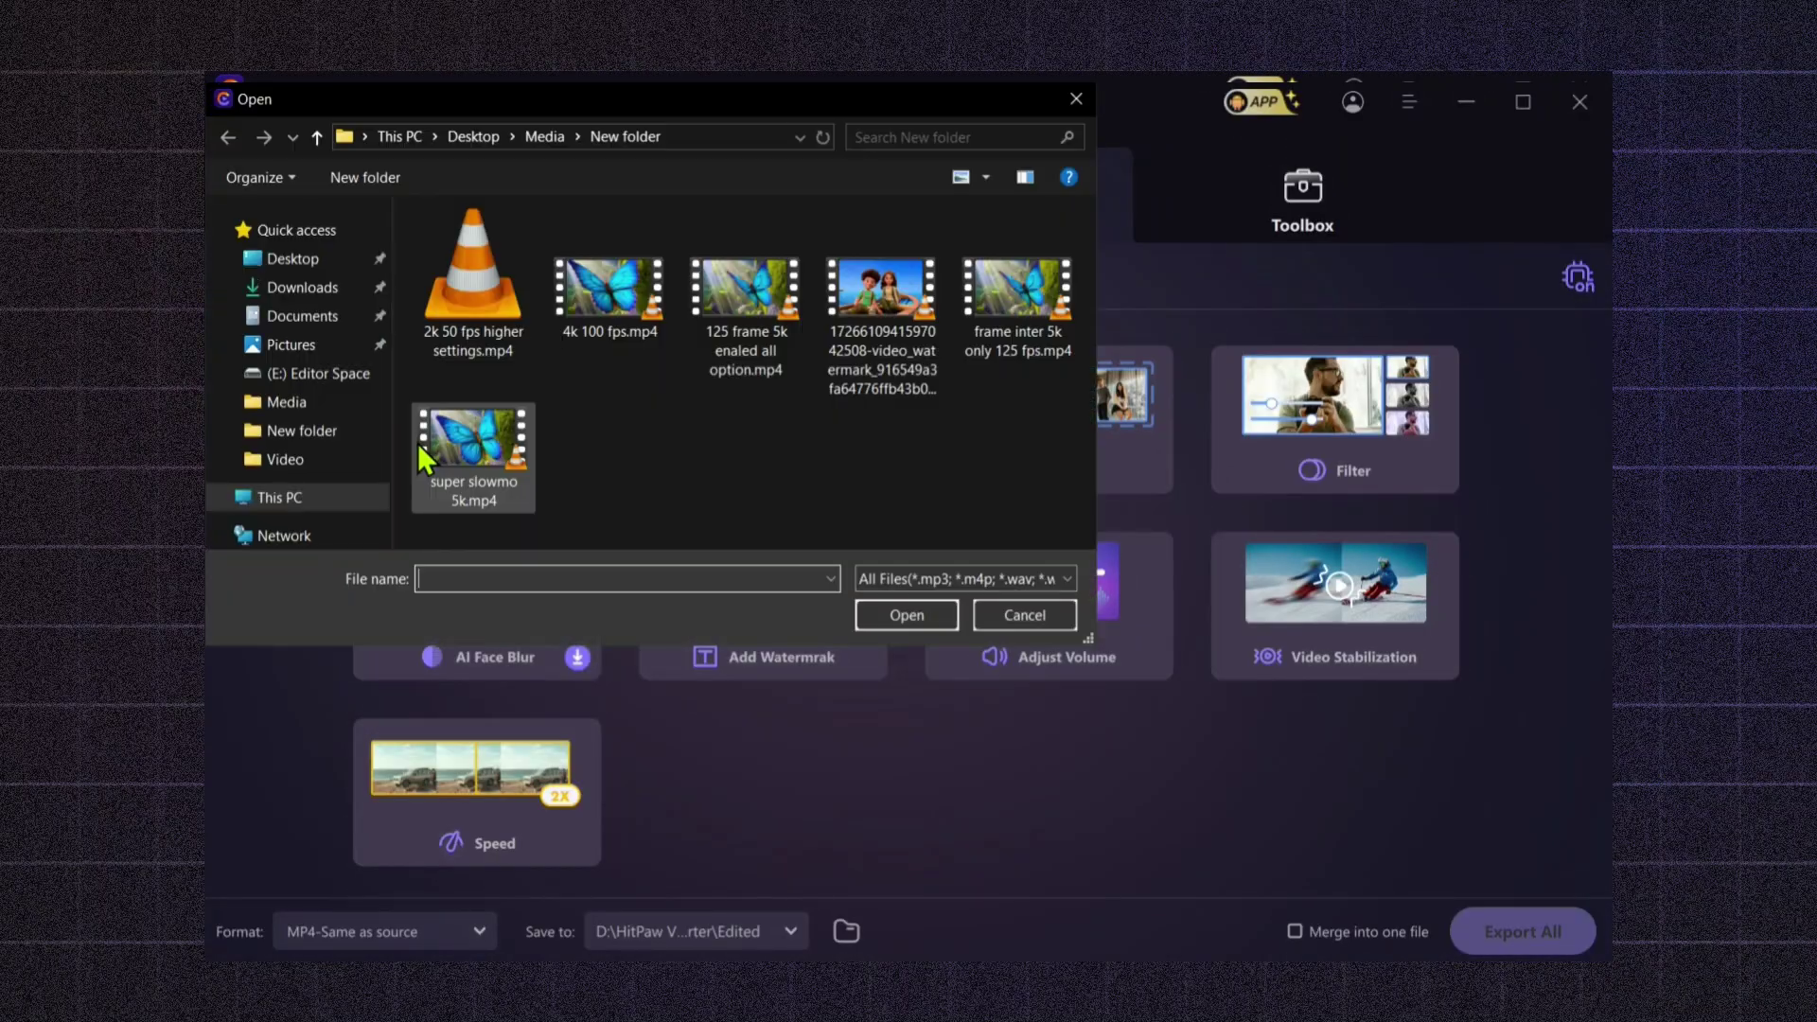
pyautogui.doubleClick(426, 453)
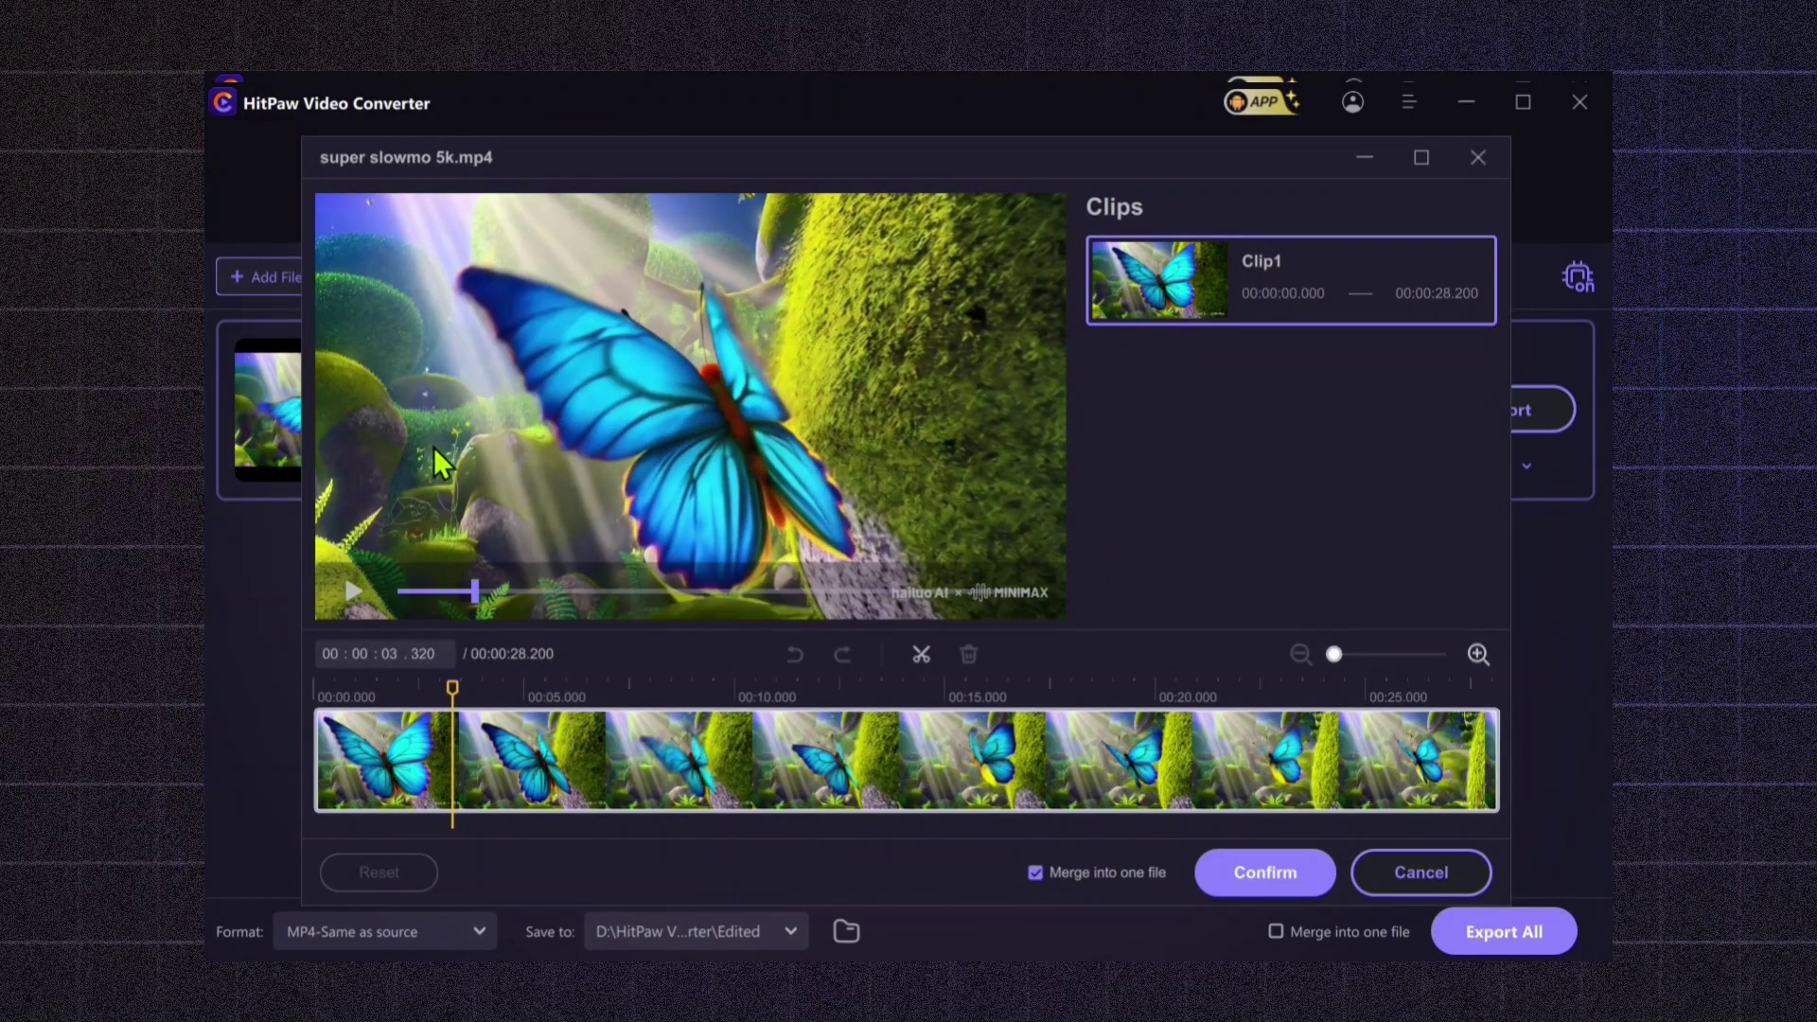
pyautogui.click(921, 654)
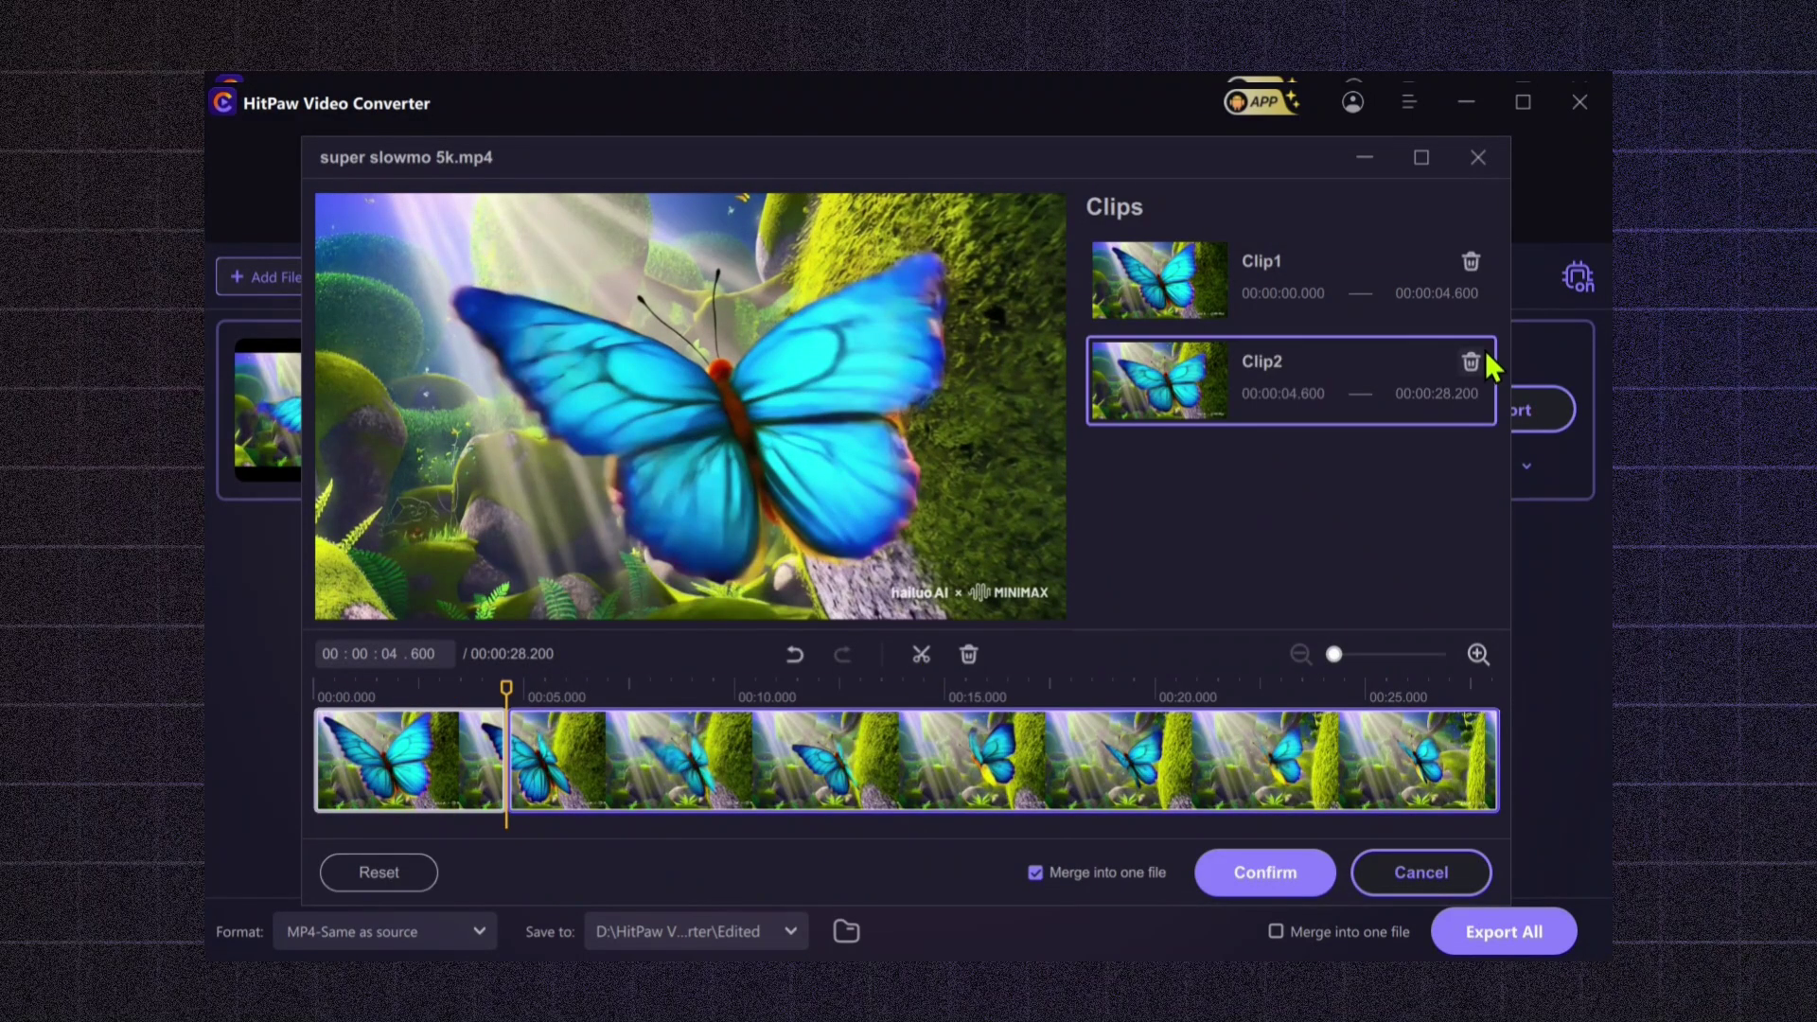
pyautogui.click(1473, 361)
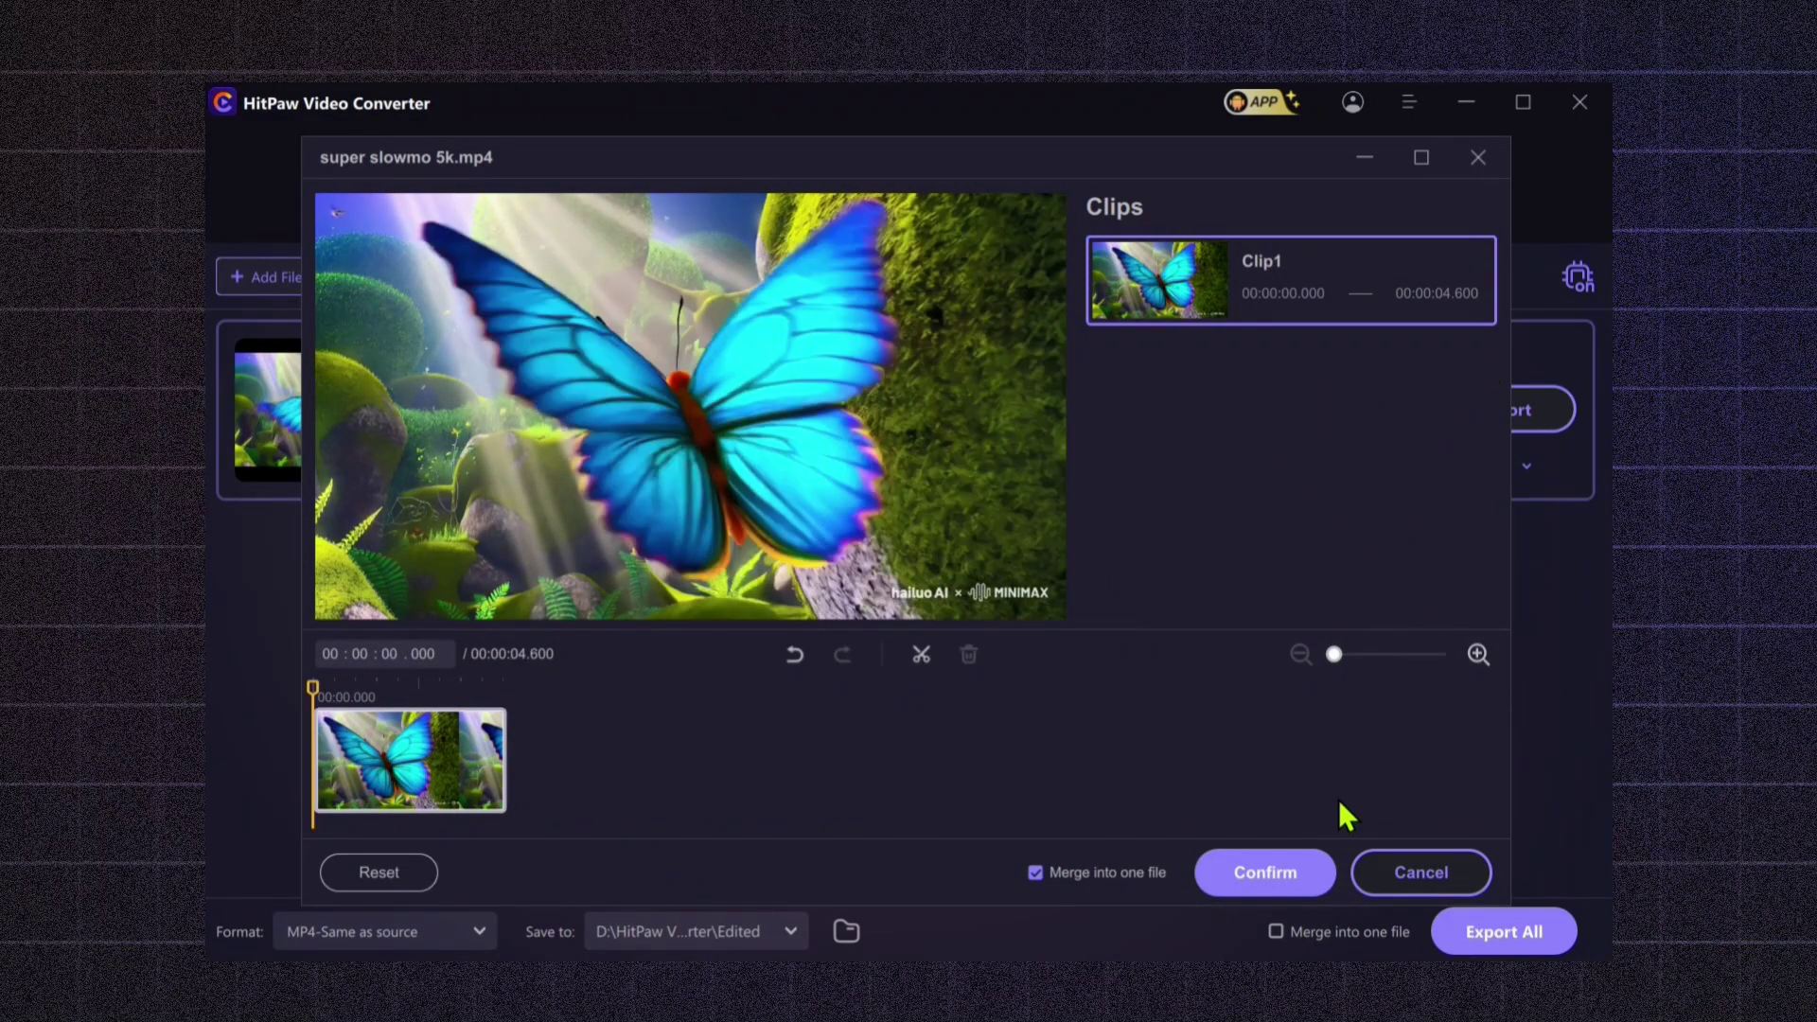
pyautogui.click(1306, 874)
pyautogui.click(1490, 933)
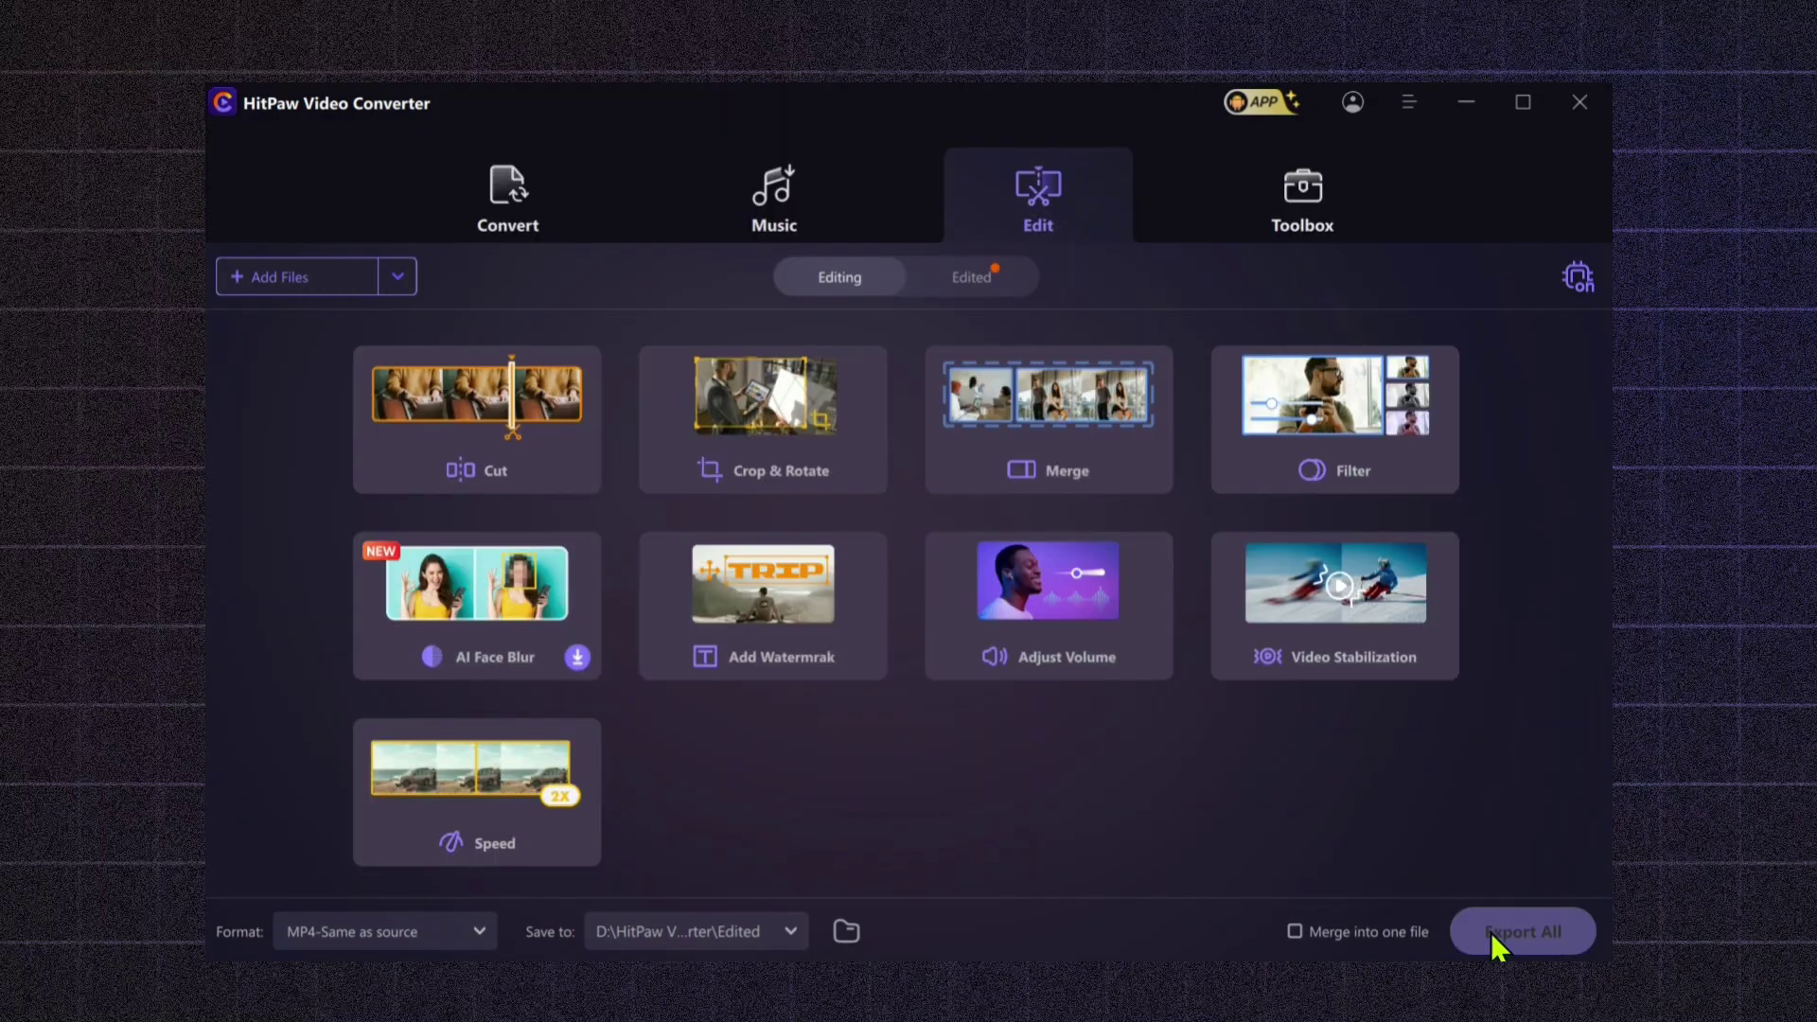
pyautogui.click(990, 280)
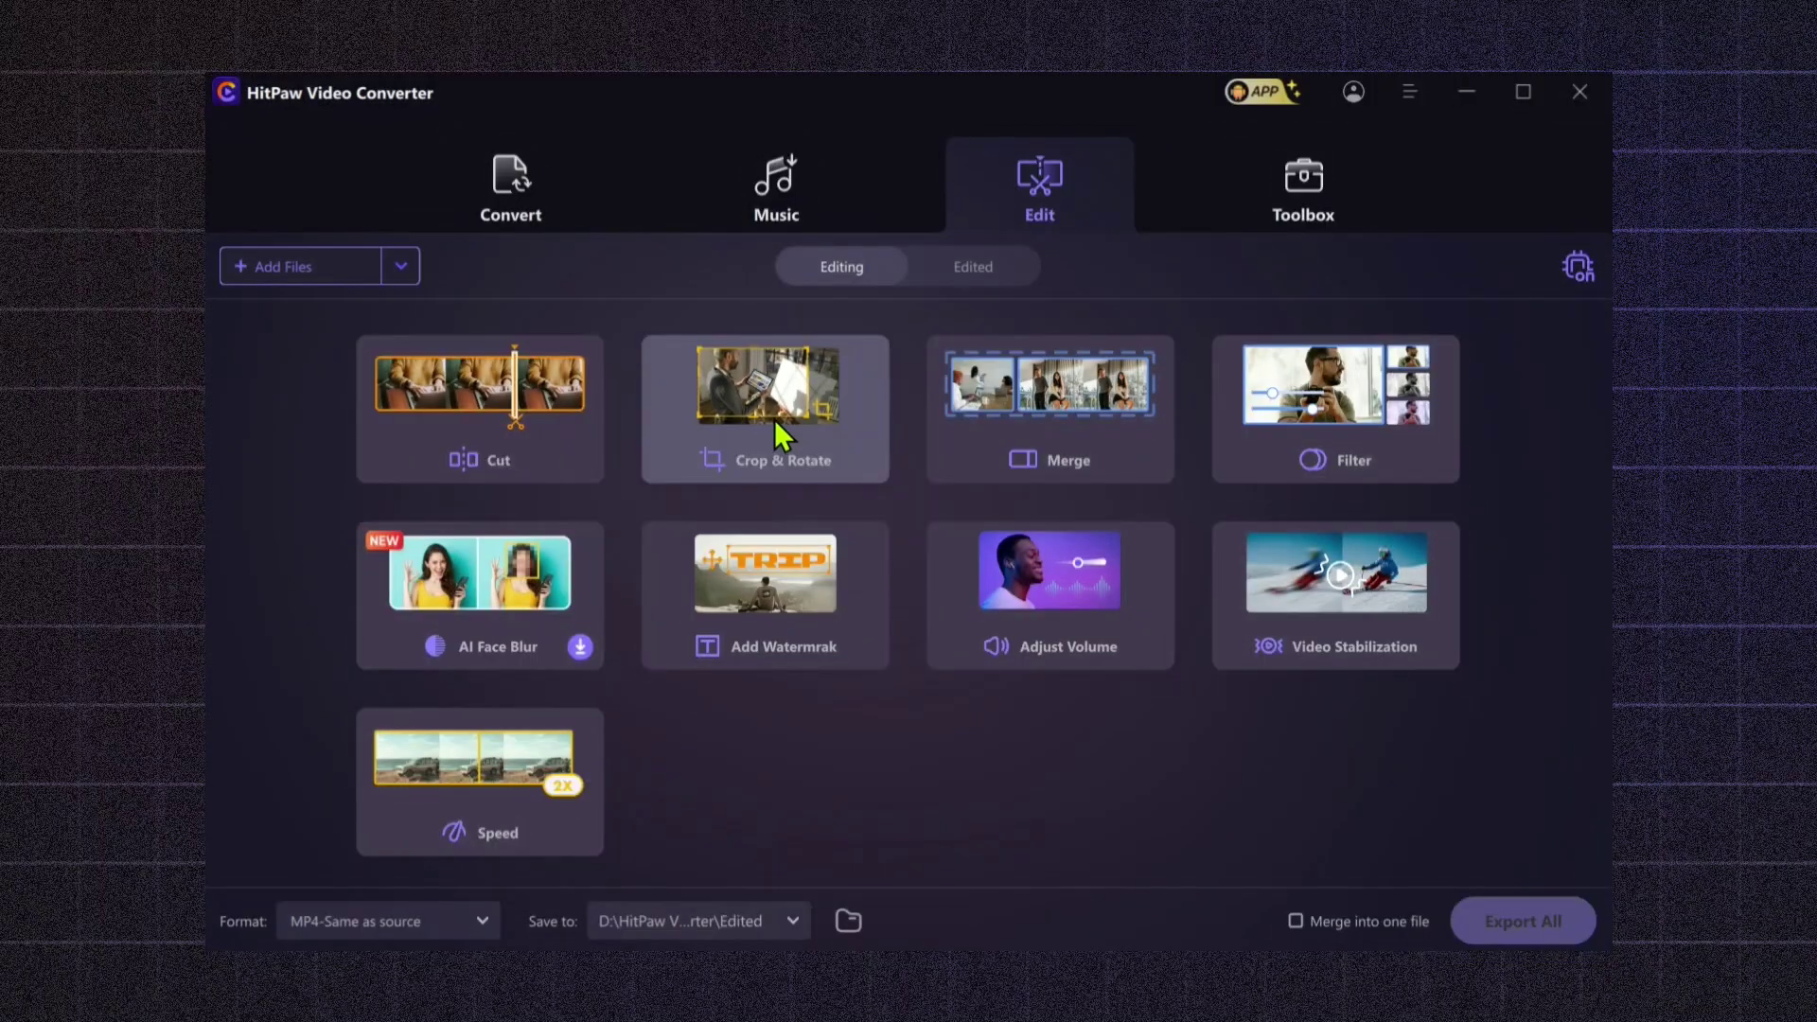
# Step: Custom-crop low fps.mp4 to 353 × 337 around the pinwheel and export it
pyautogui.click(774, 418)
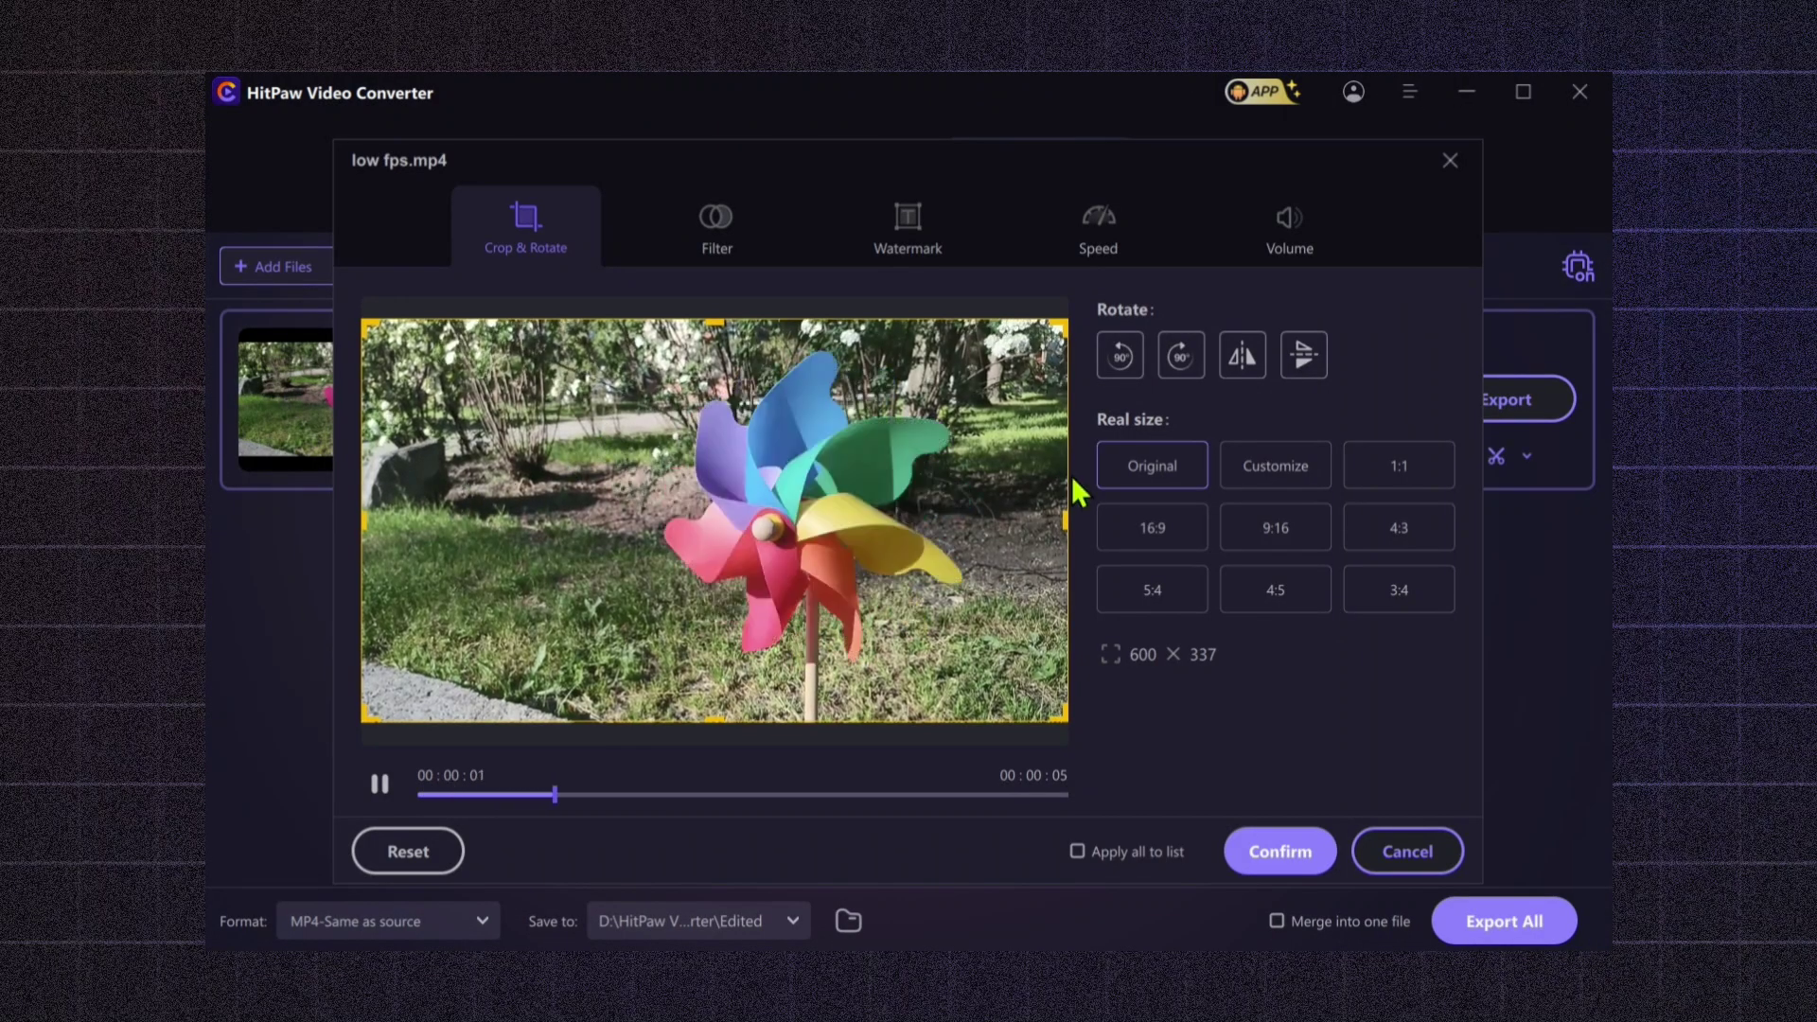
pyautogui.click(1312, 477)
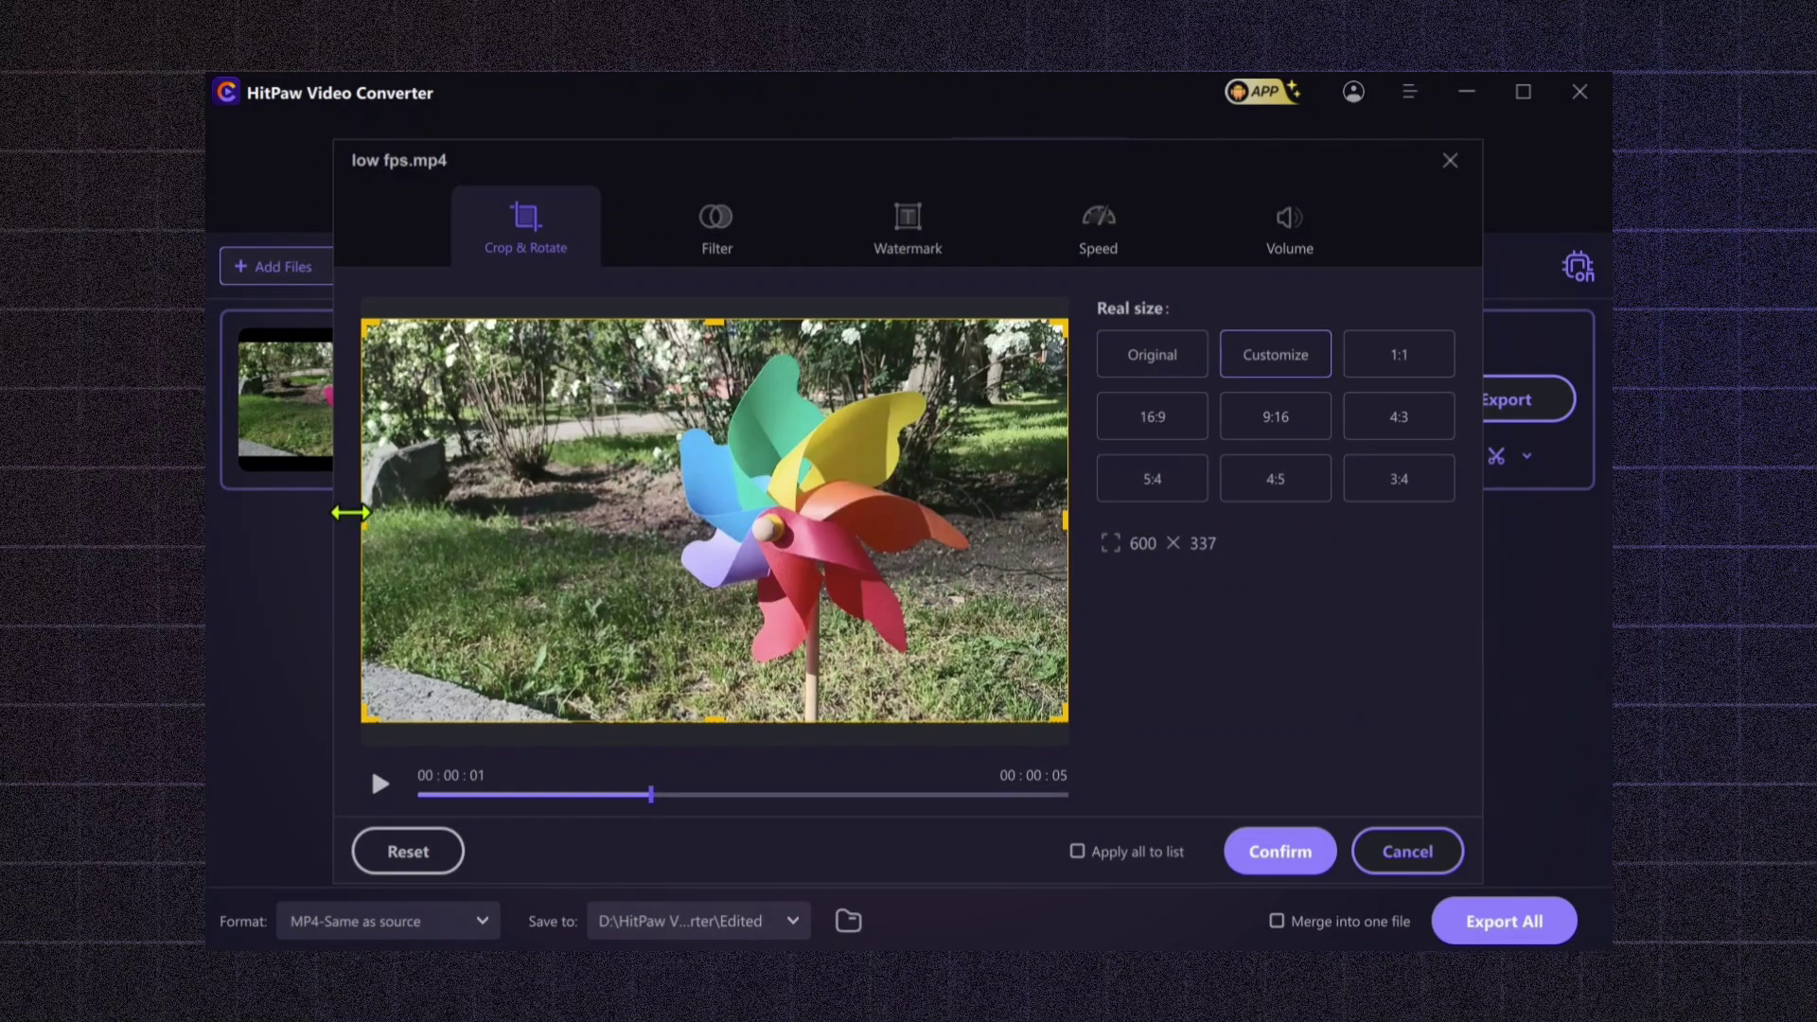
pyautogui.moveTo(360, 525); pyautogui.dragTo(544, 522)
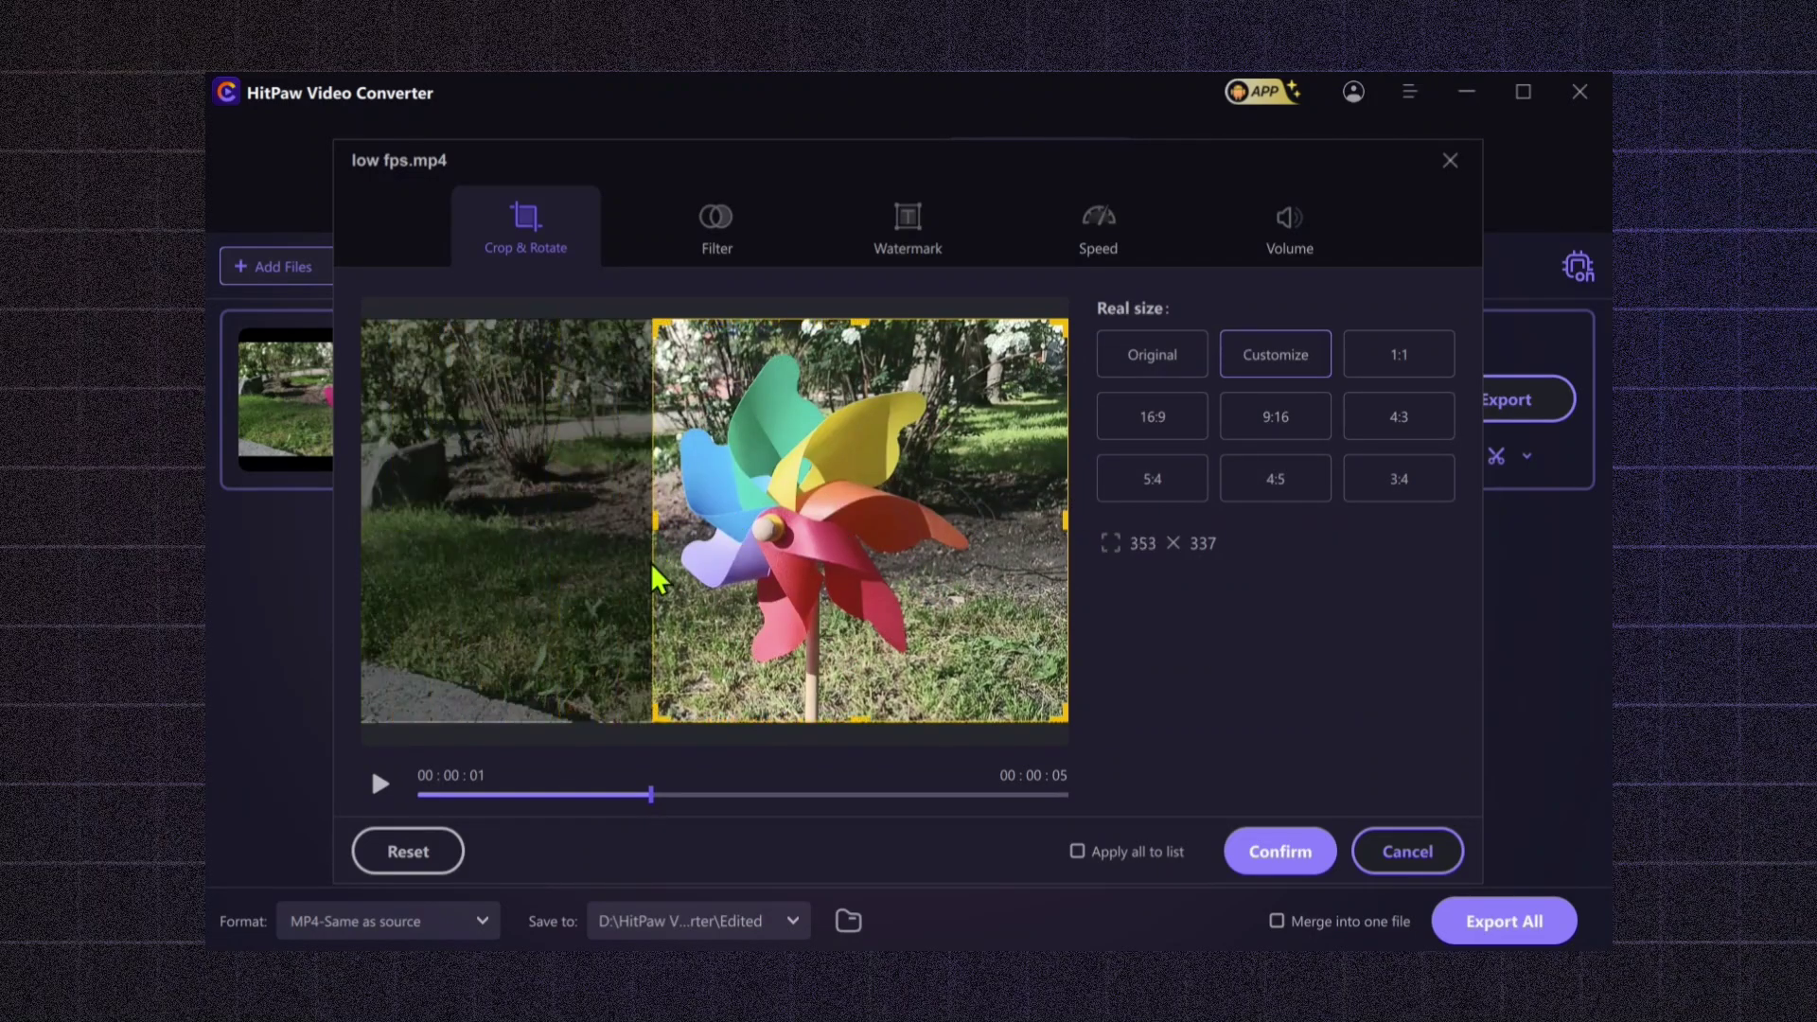
pyautogui.click(1268, 863)
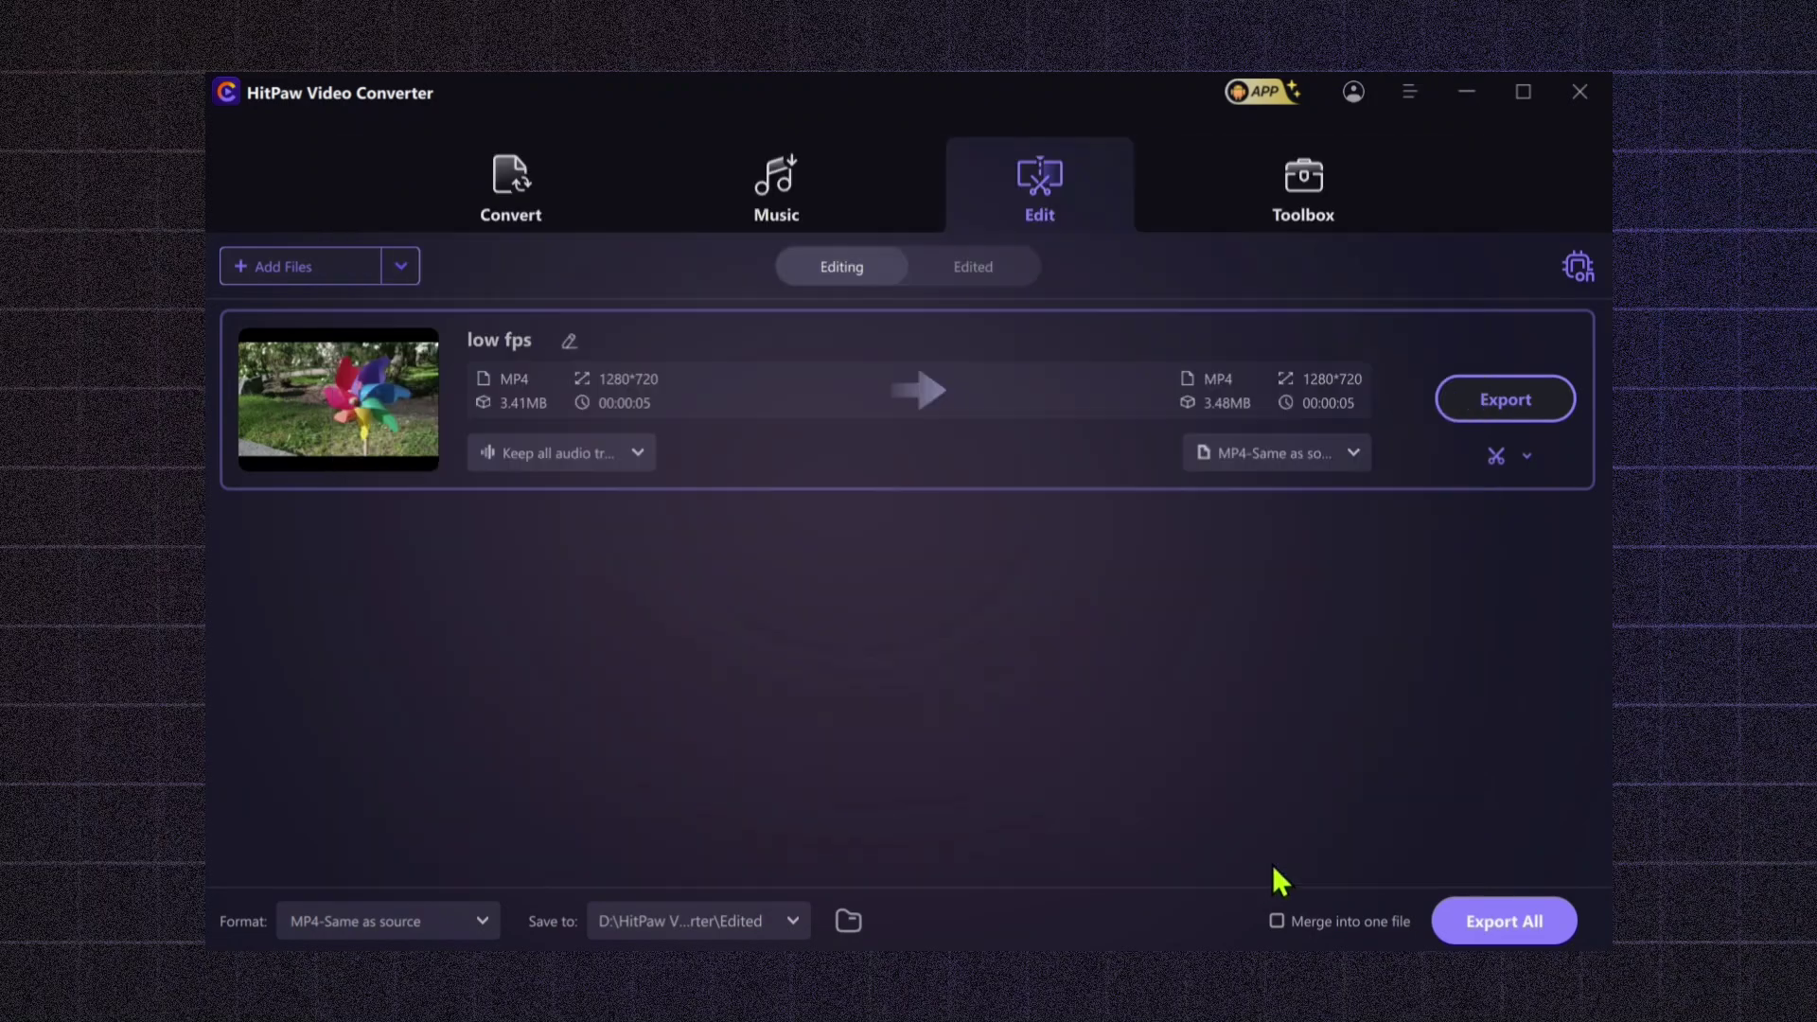
pyautogui.click(1476, 914)
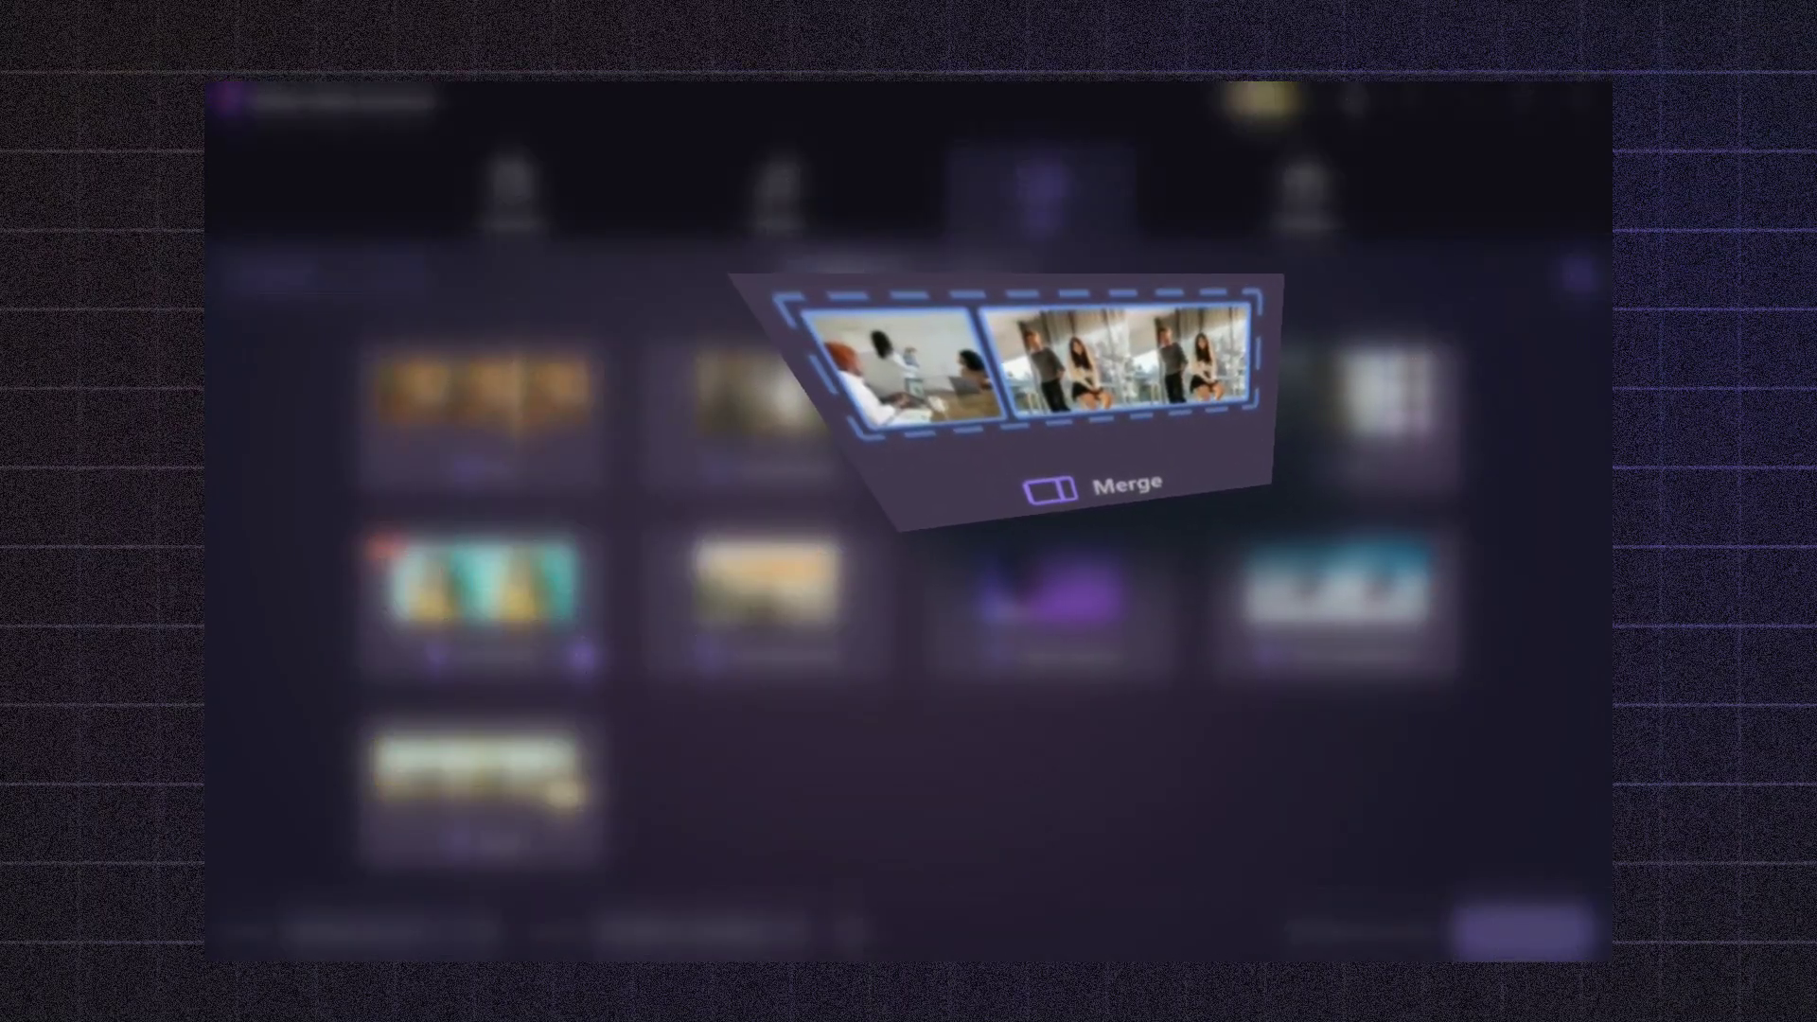
# Step: Merge low fps and Maple Leaf into one file, export it, and play low fps(1)
pyautogui.click(1036, 428)
pyautogui.keyDown('ctrl'); pyautogui.click(736, 430); pyautogui.keyUp('ctrl')
pyautogui.press('Return')
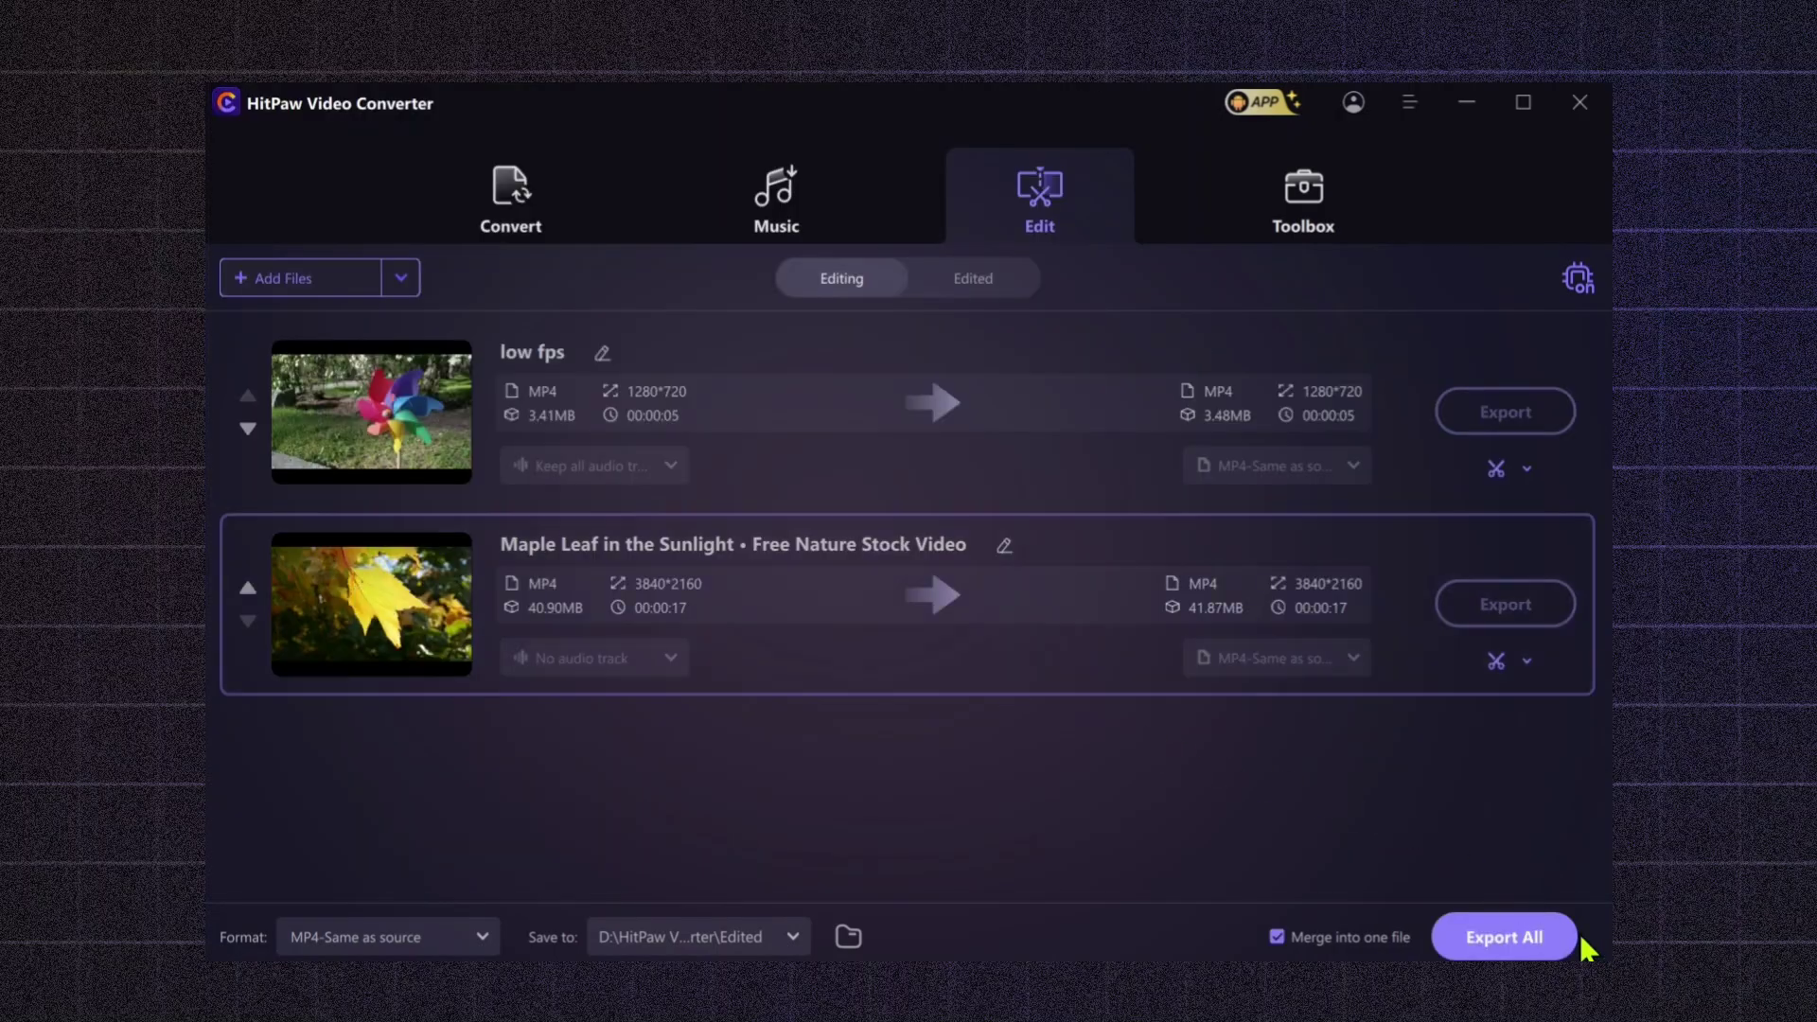
pyautogui.click(1537, 935)
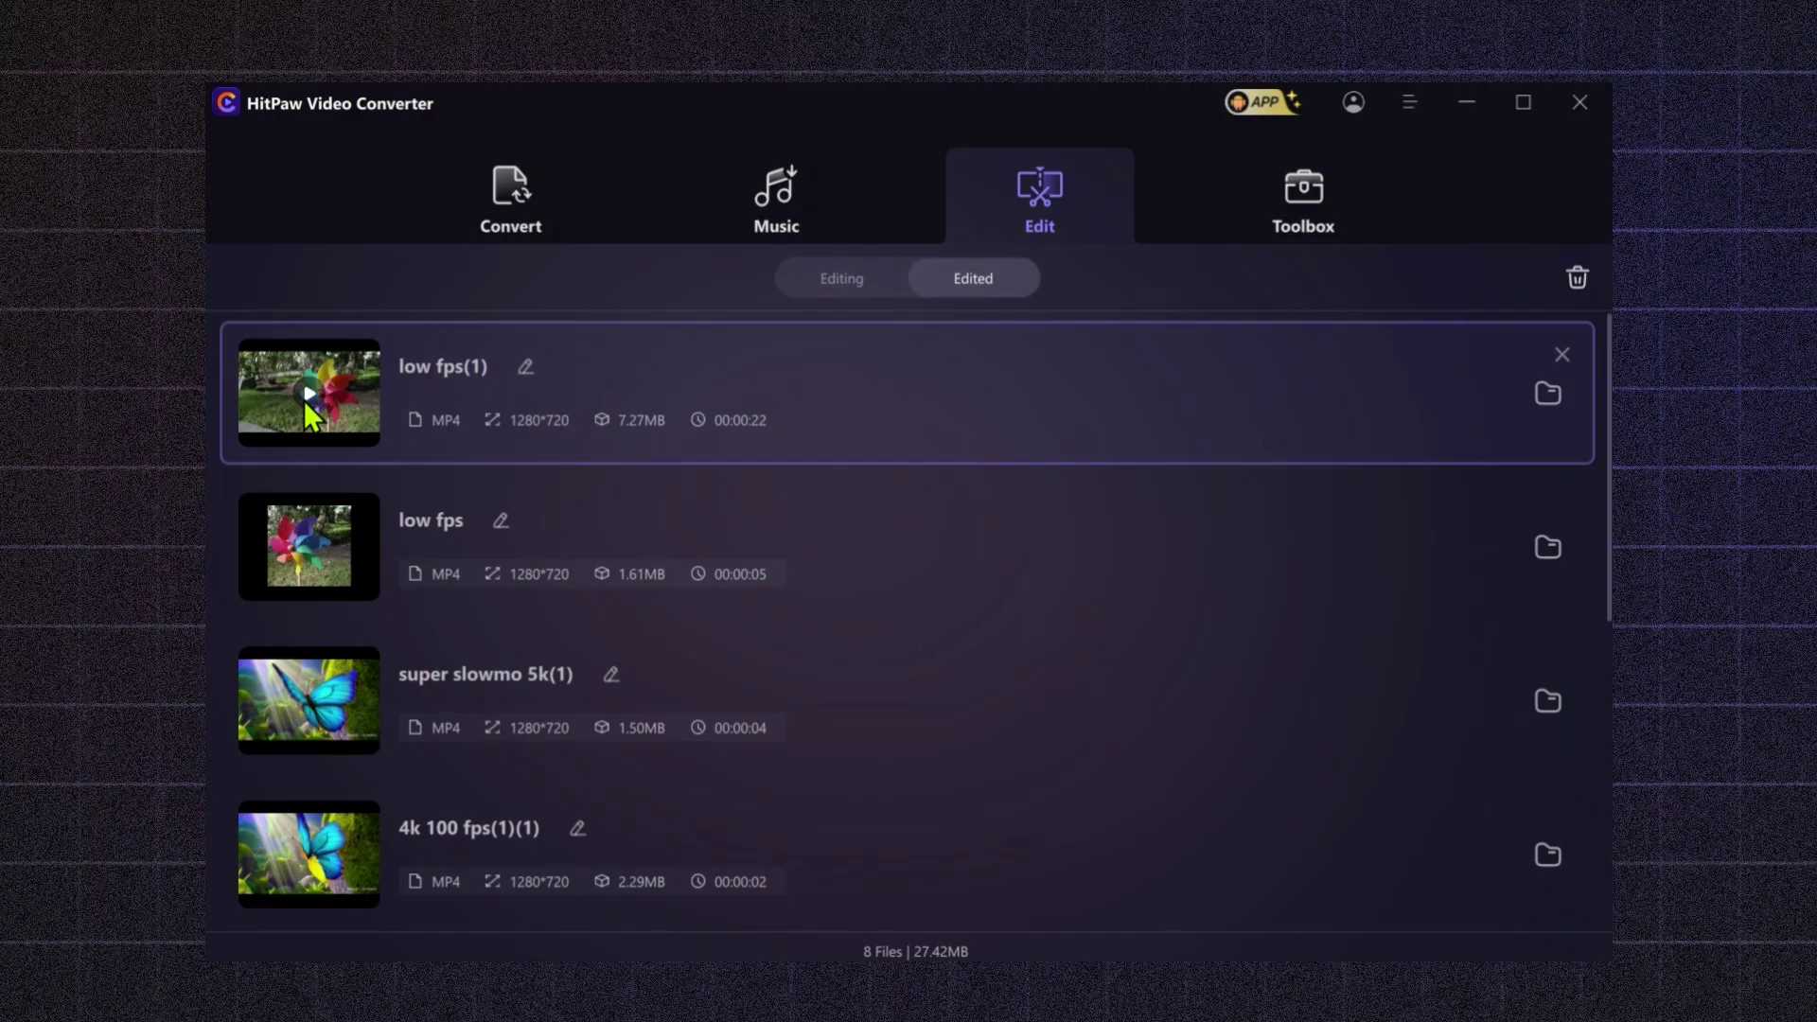
pyautogui.click(304, 400)
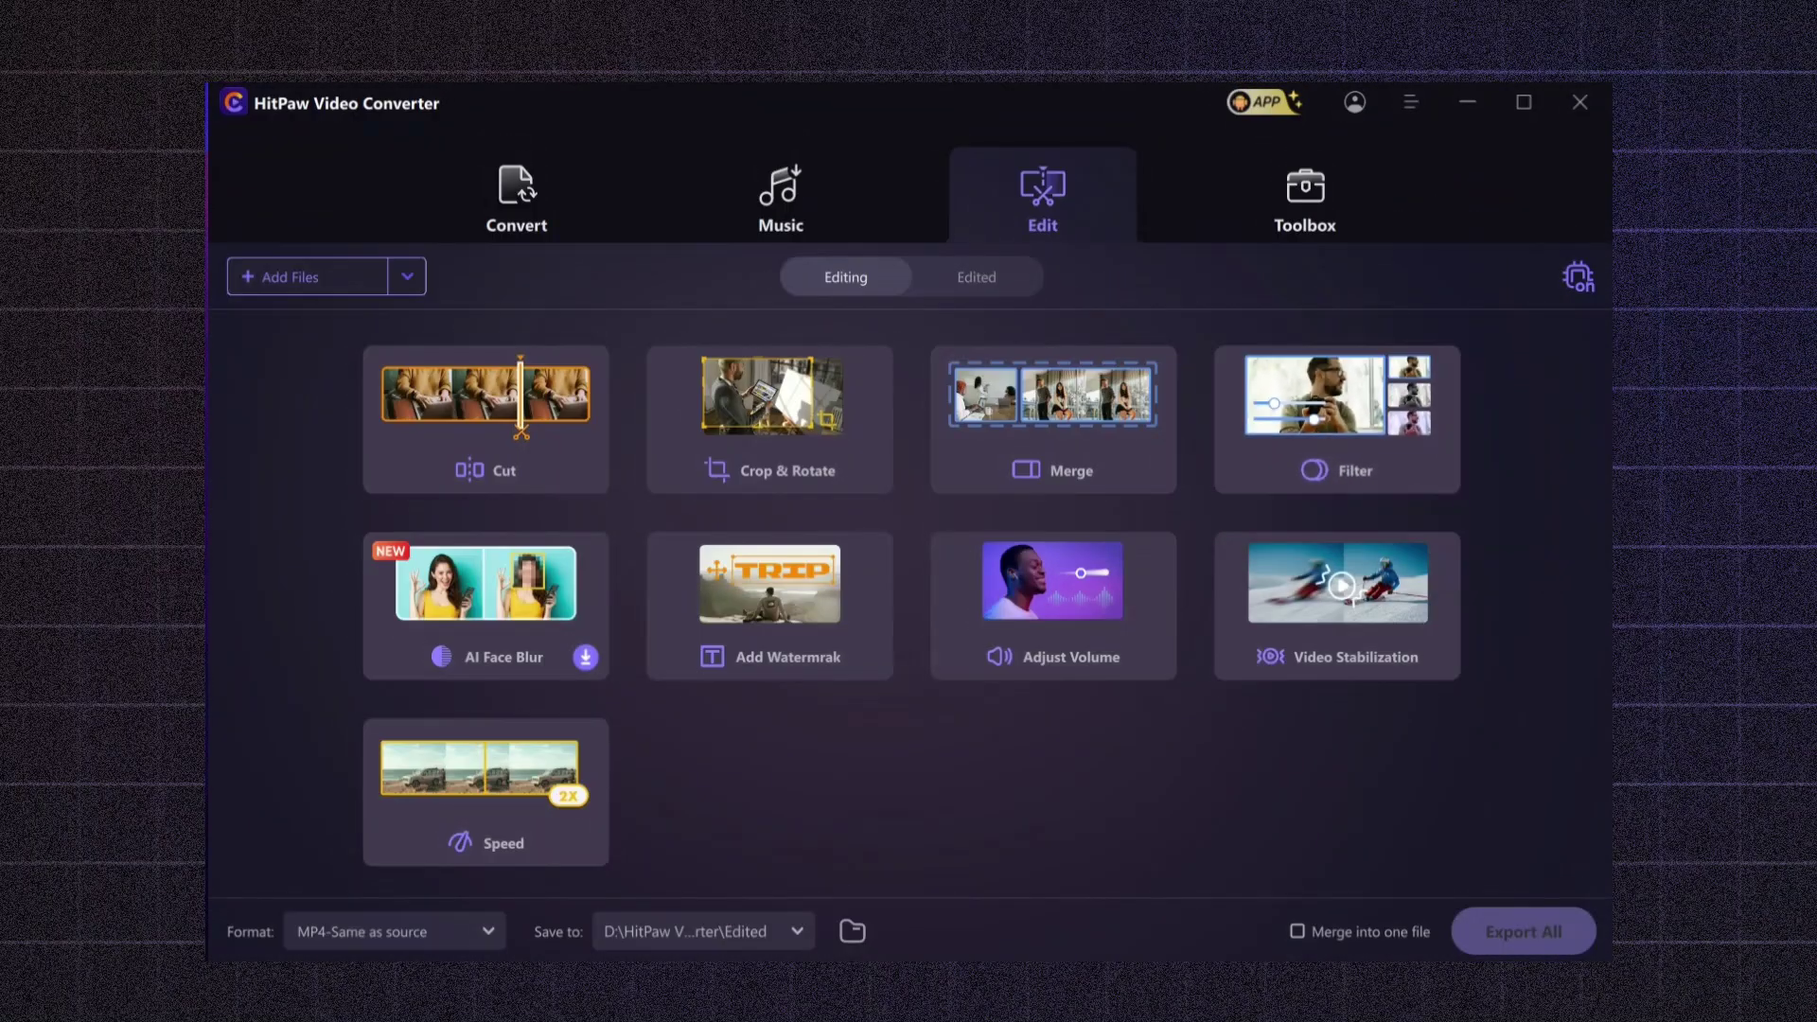
# Step: Preview Agfa, Kodak Vision, LPP tetrachrome and Fuji Superia filters on Girl Footage
pyautogui.click(1375, 421)
pyautogui.click(1245, 417)
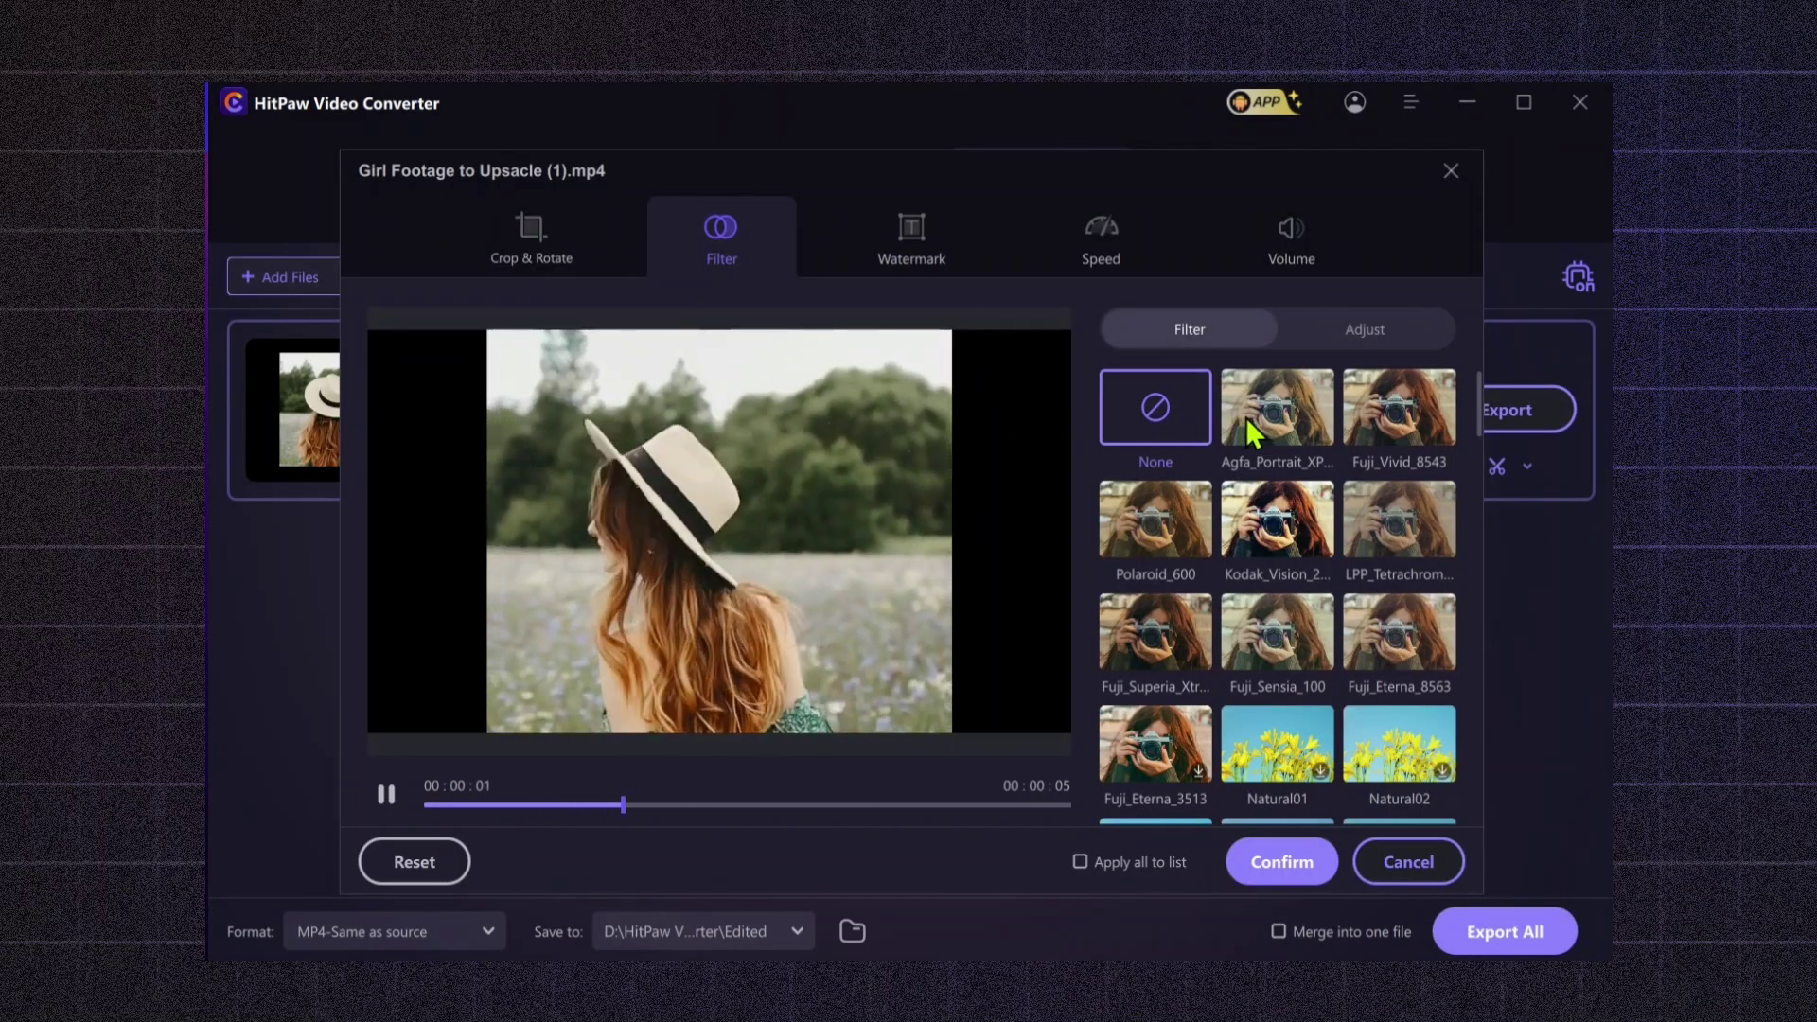
pyautogui.click(1287, 502)
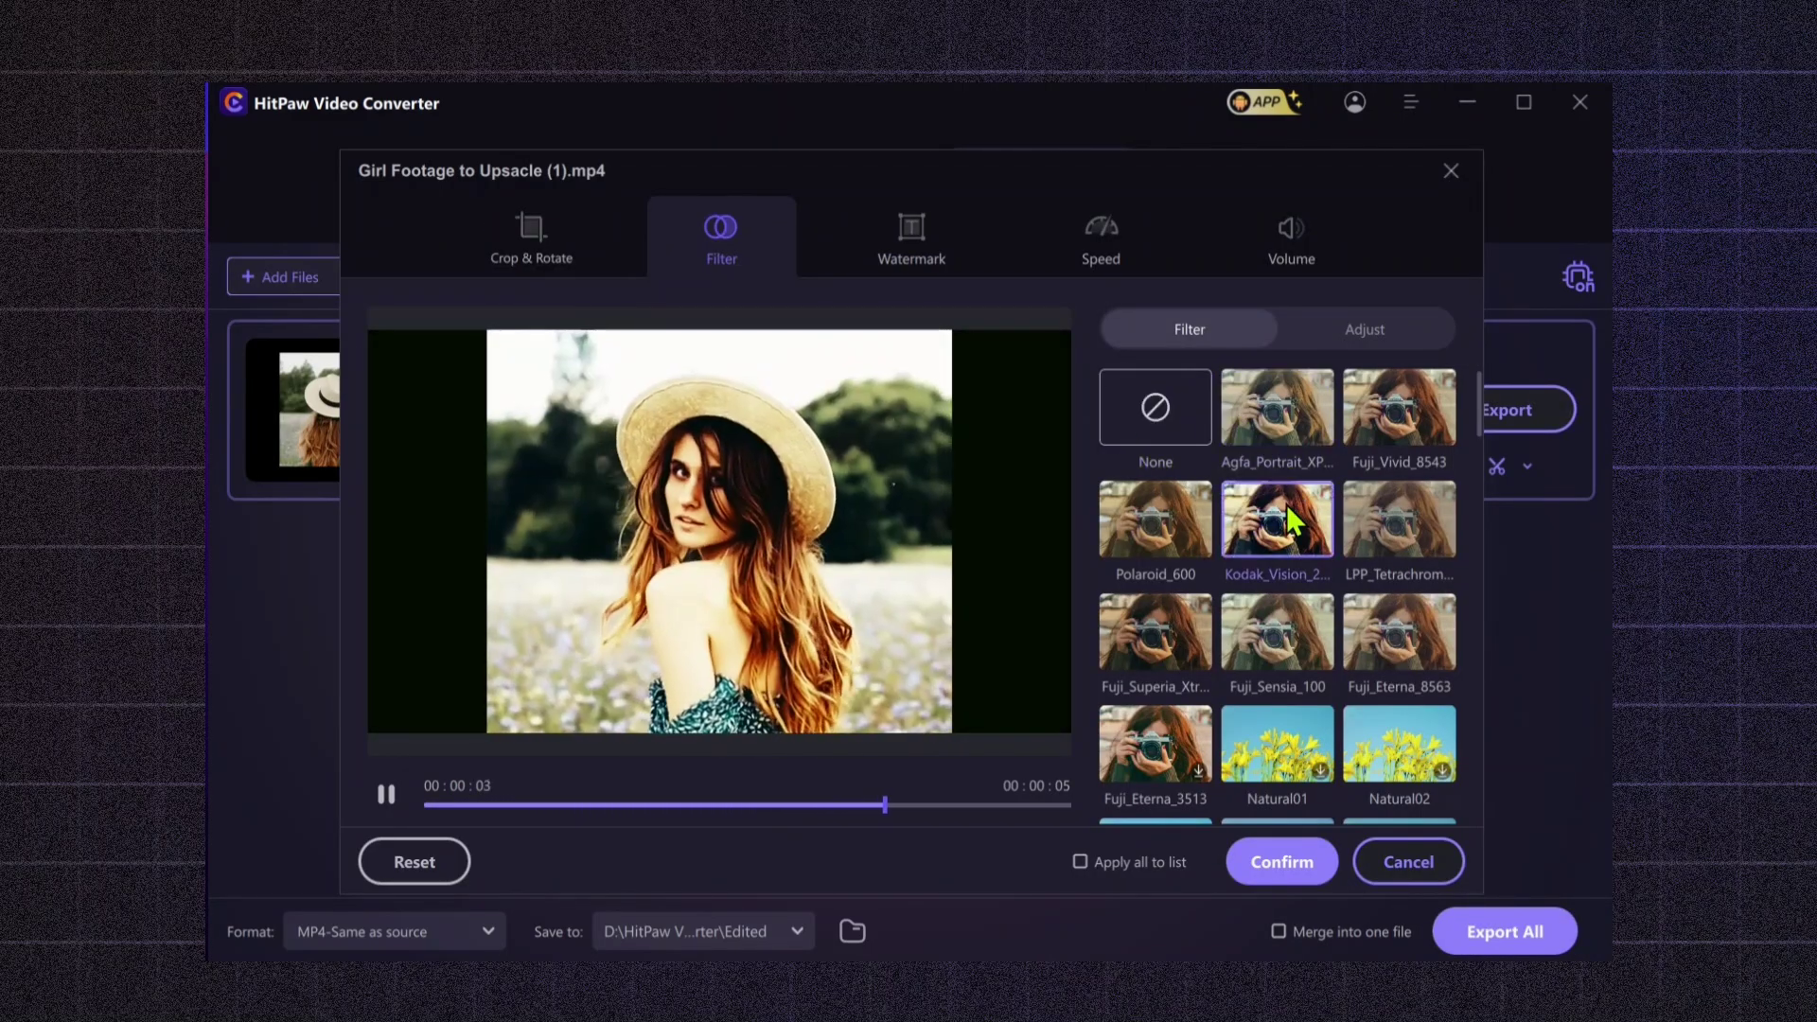
pyautogui.click(1370, 527)
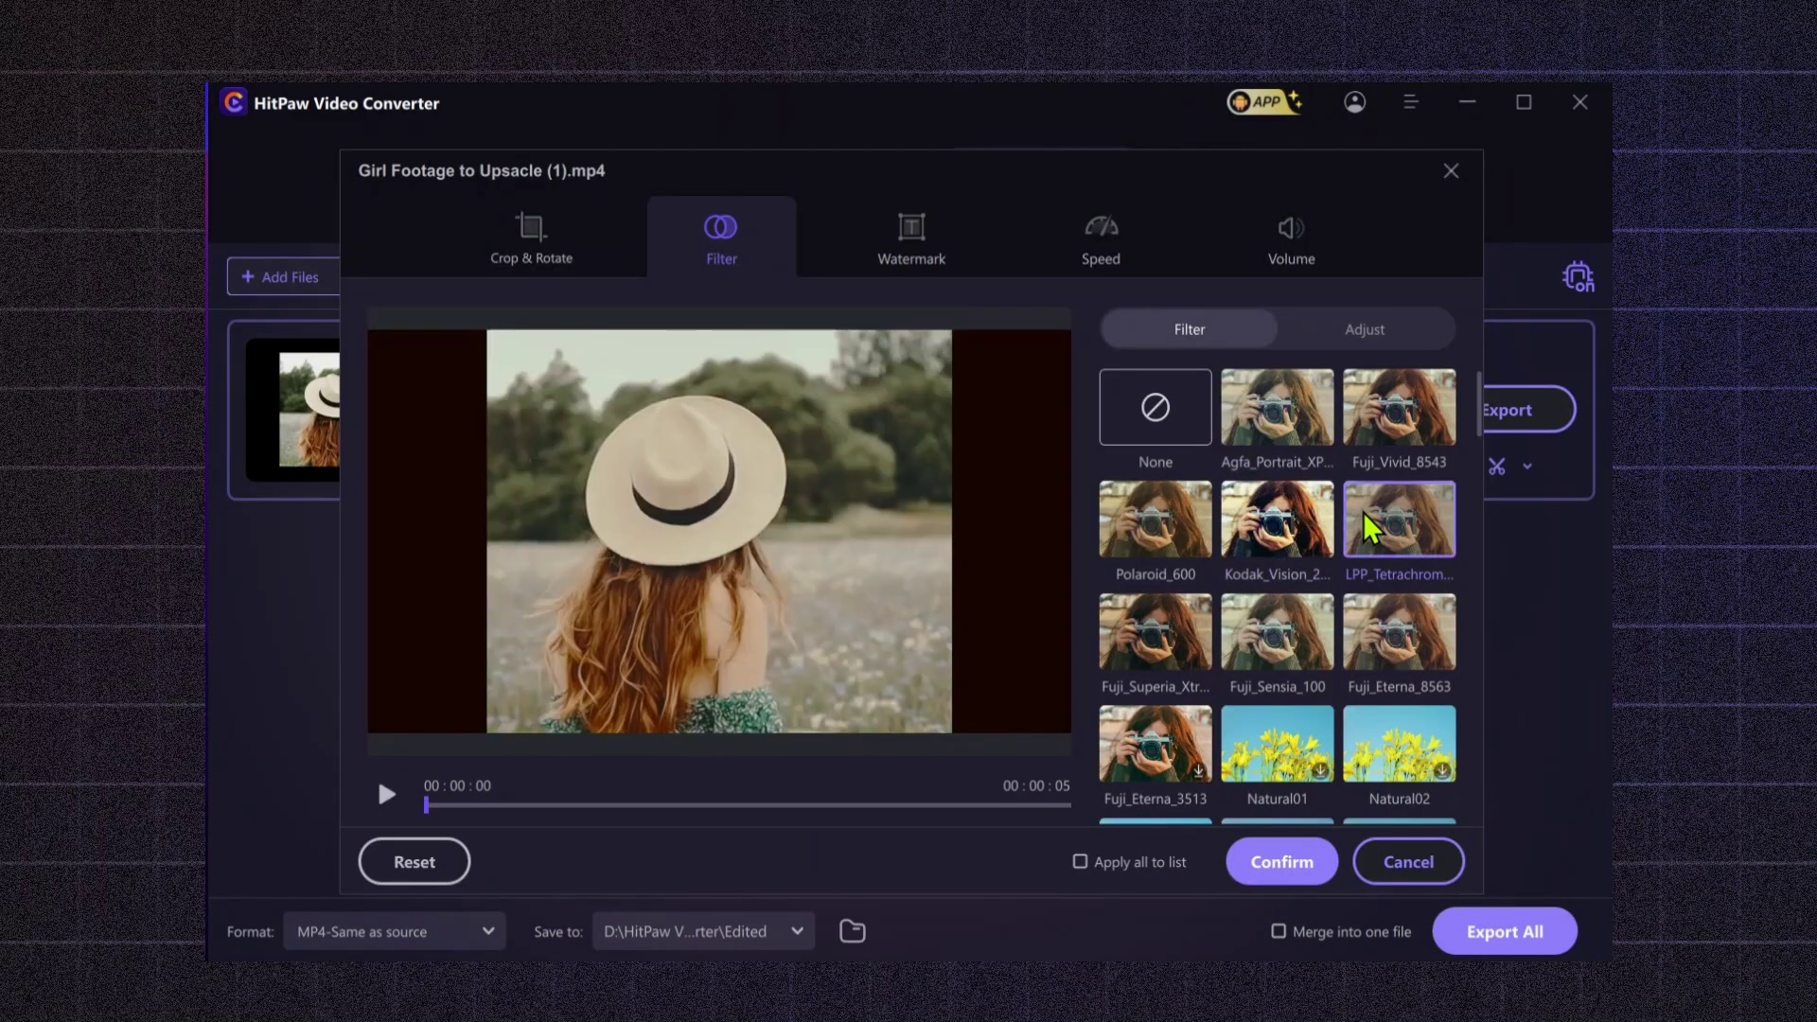
pyautogui.click(749, 807)
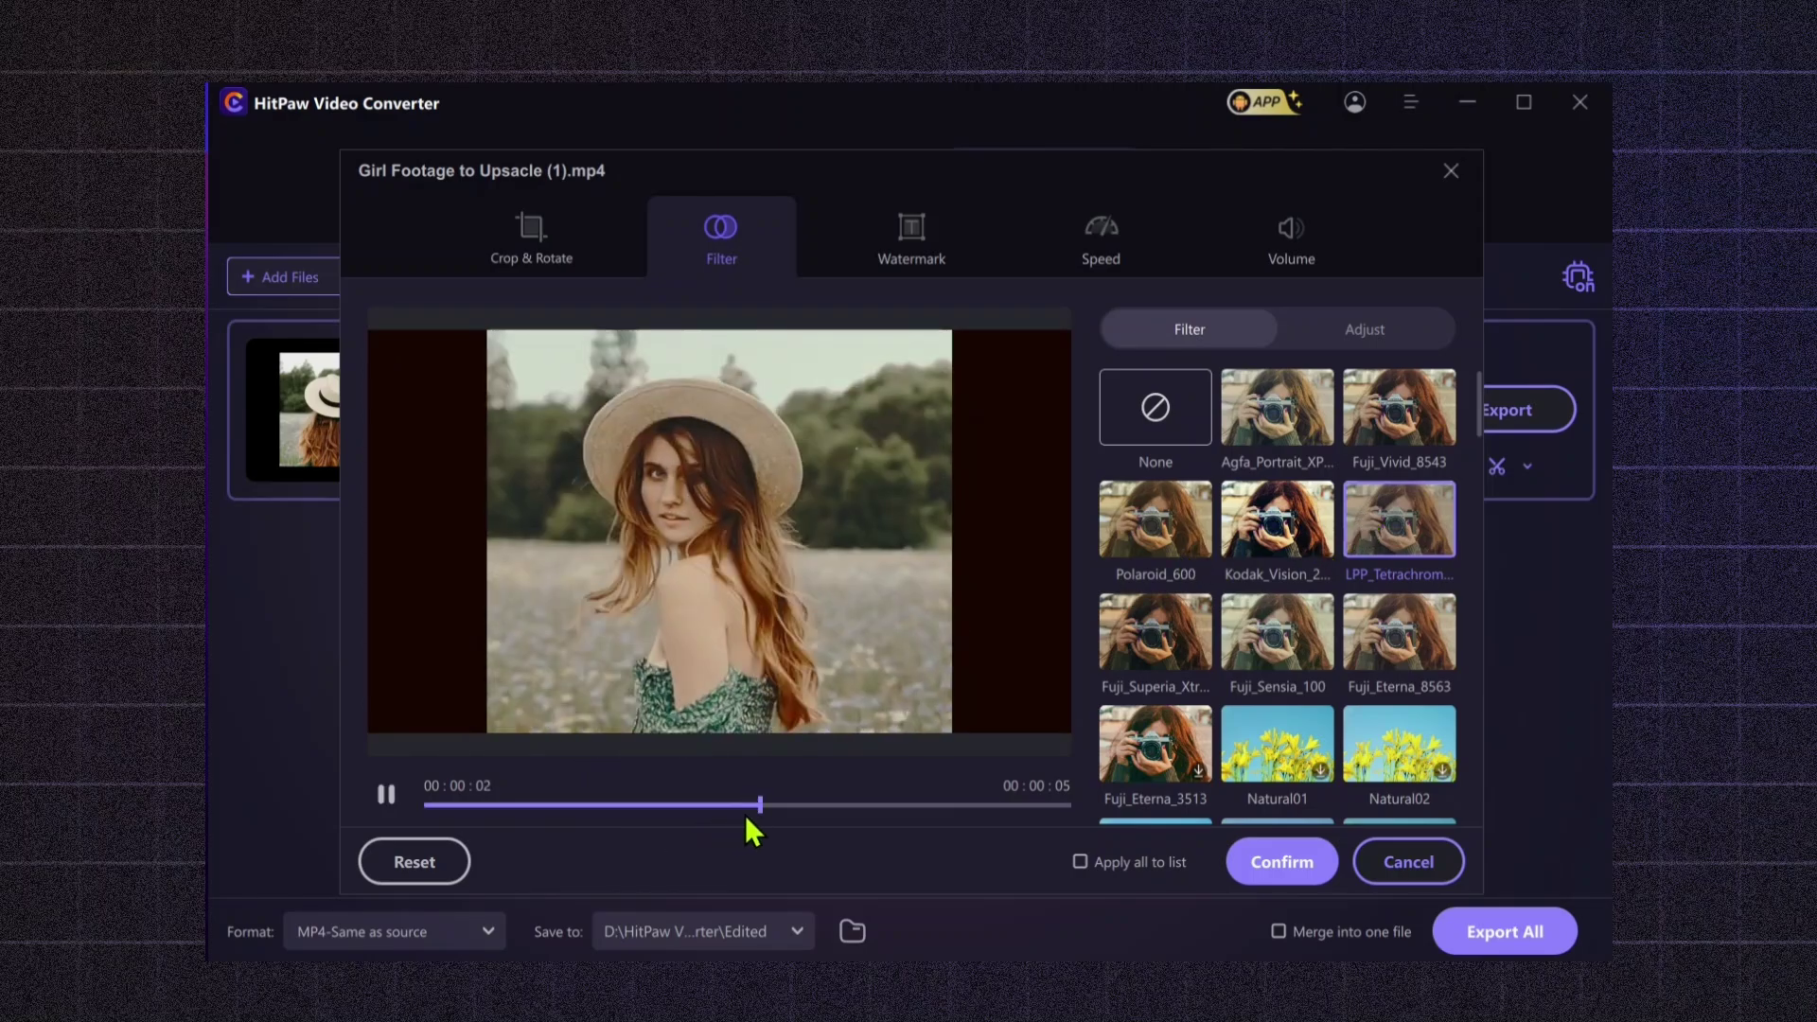
pyautogui.click(386, 794)
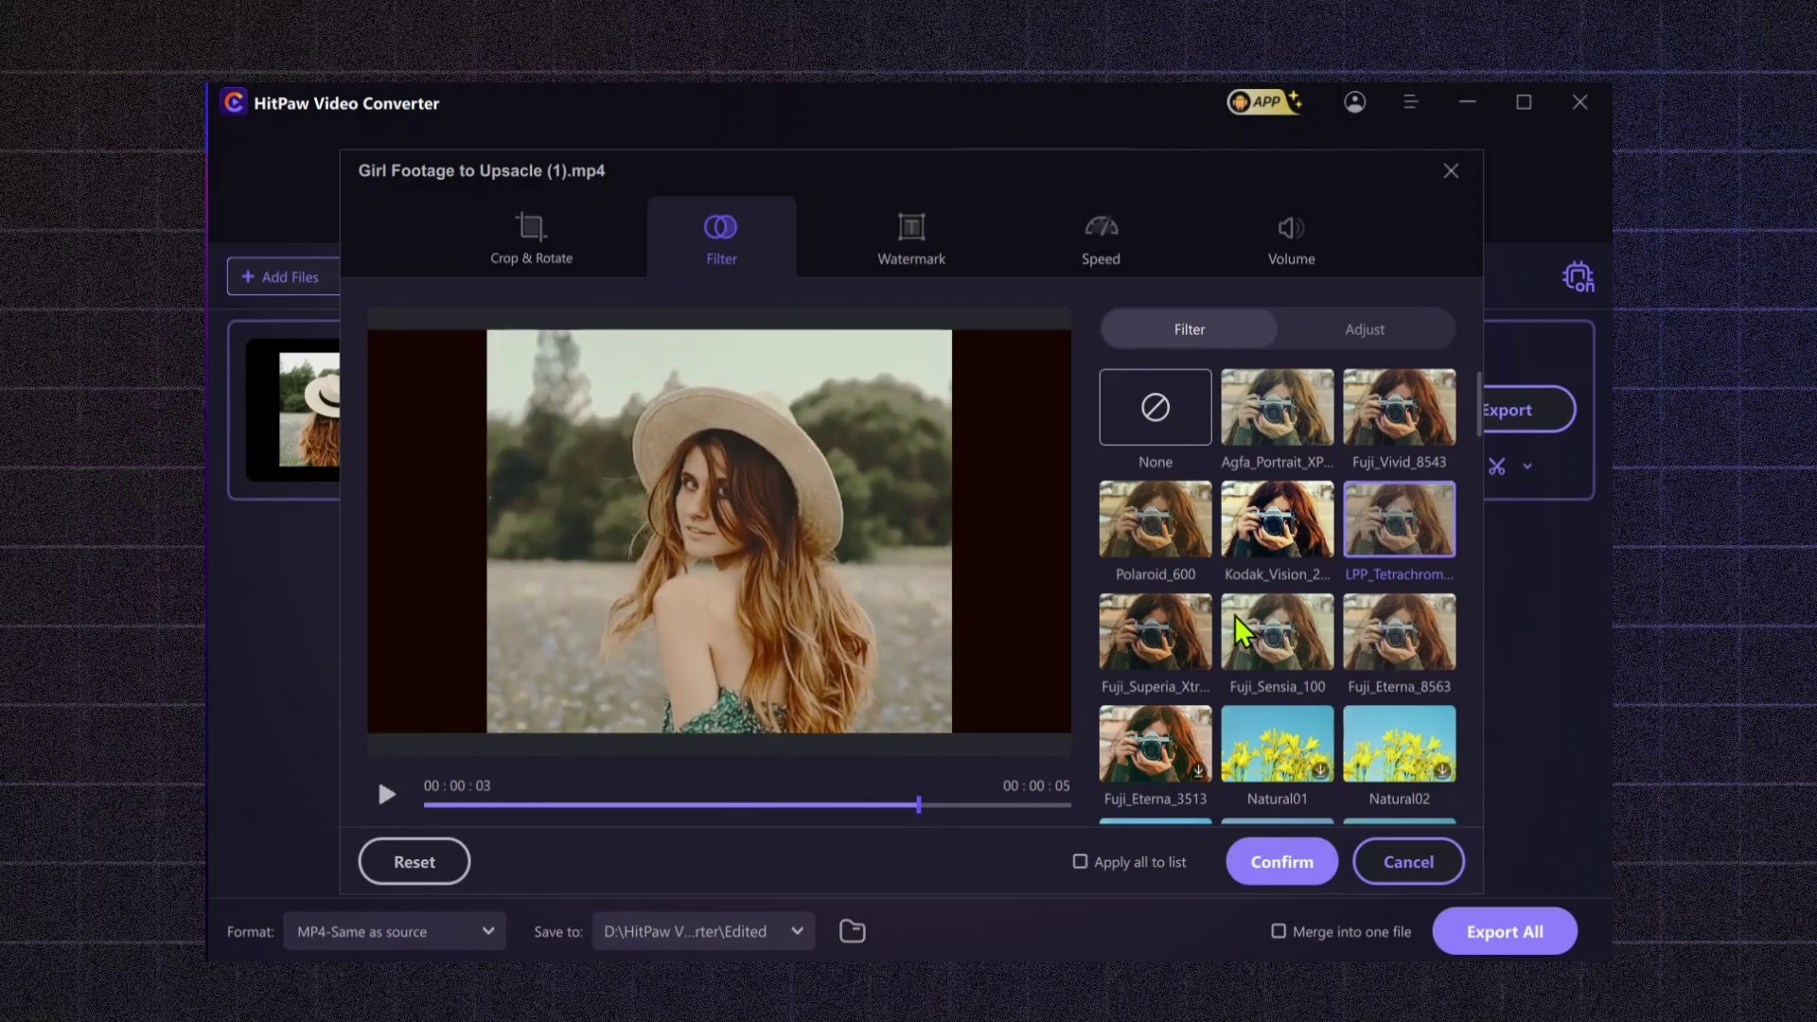
pyautogui.click(1170, 649)
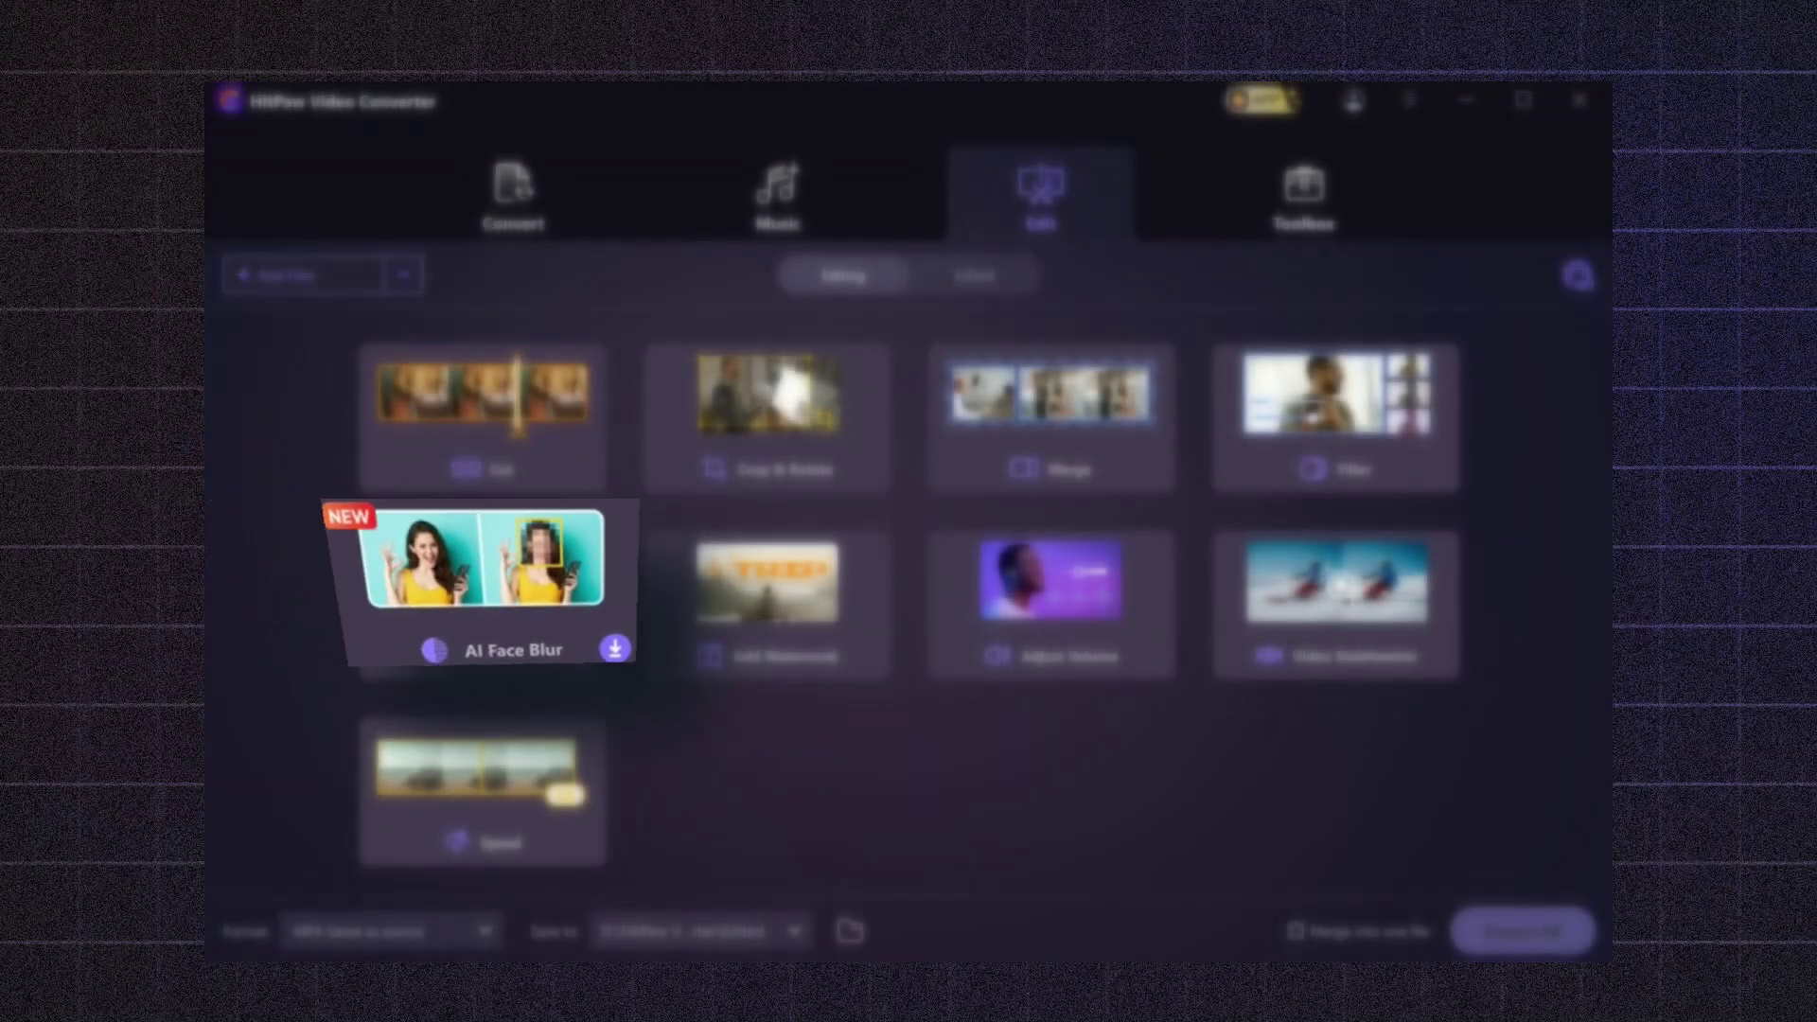
# Step: Load Girl Footage into AI Face Blur, export it at 49% pixelation, and play it
pyautogui.click(453, 583)
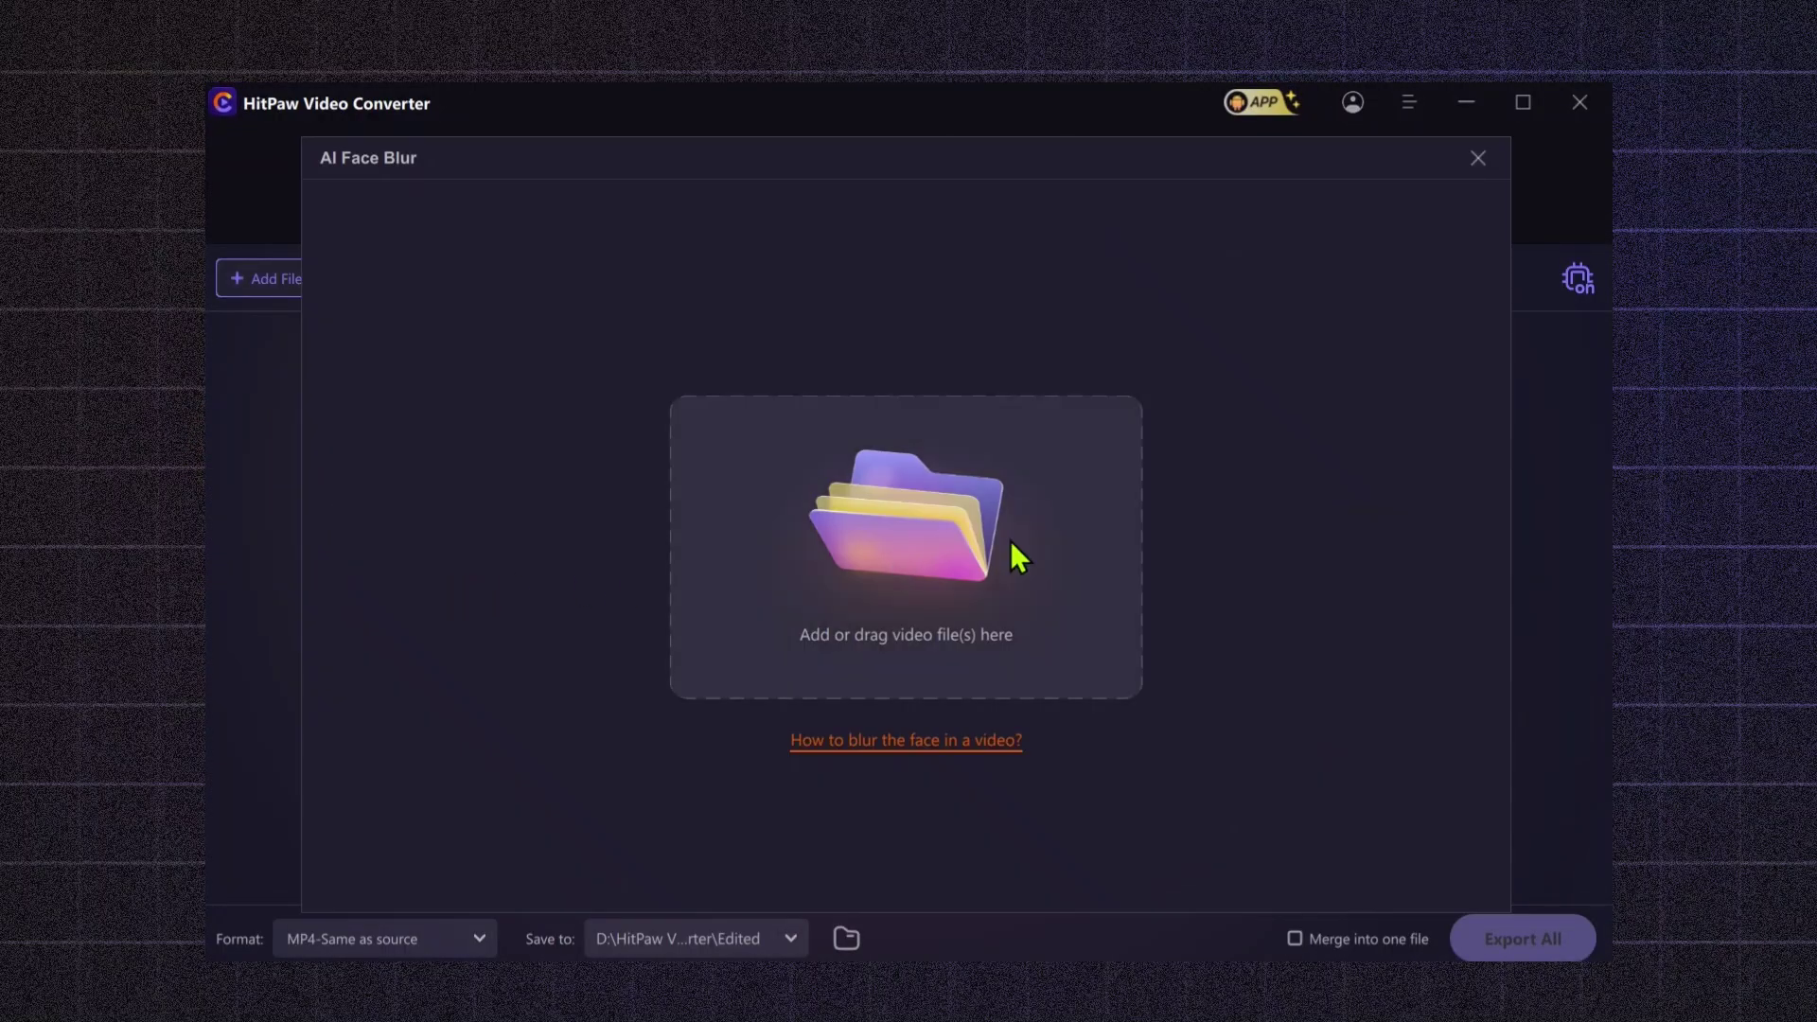
pyautogui.moveTo(989, 555); pyautogui.dragTo(928, 551)
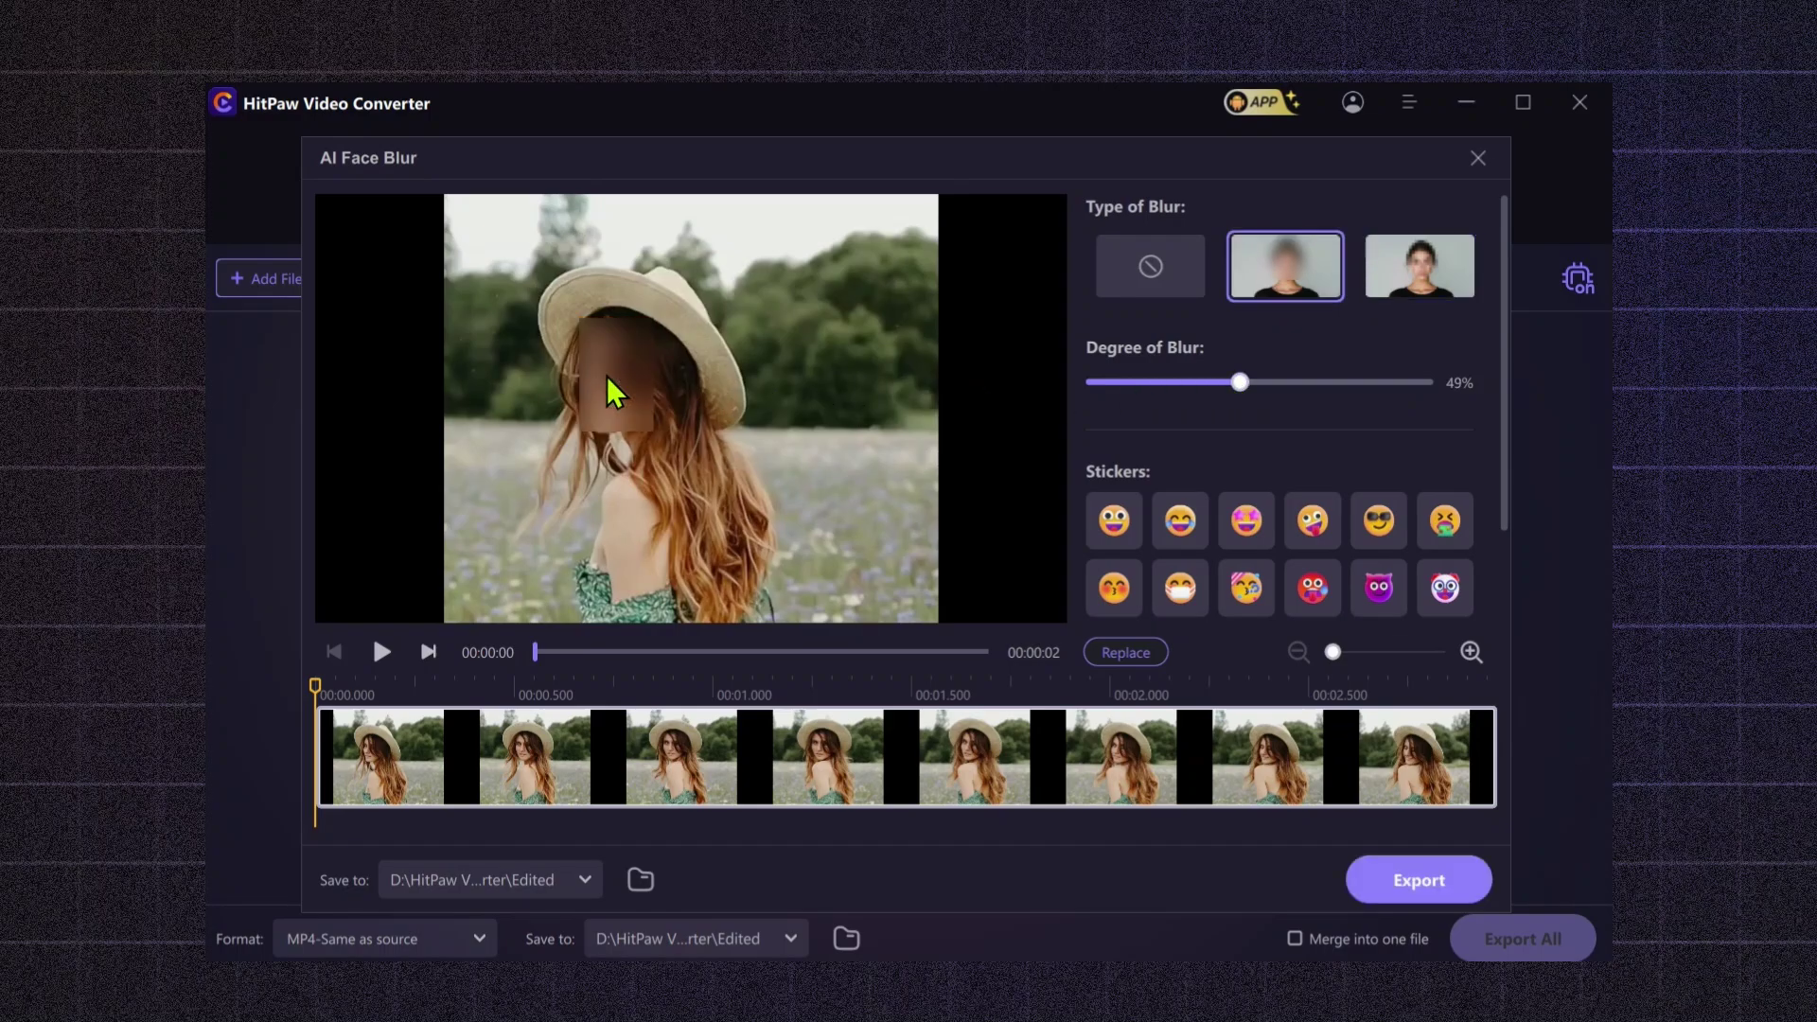
pyautogui.click(1416, 885)
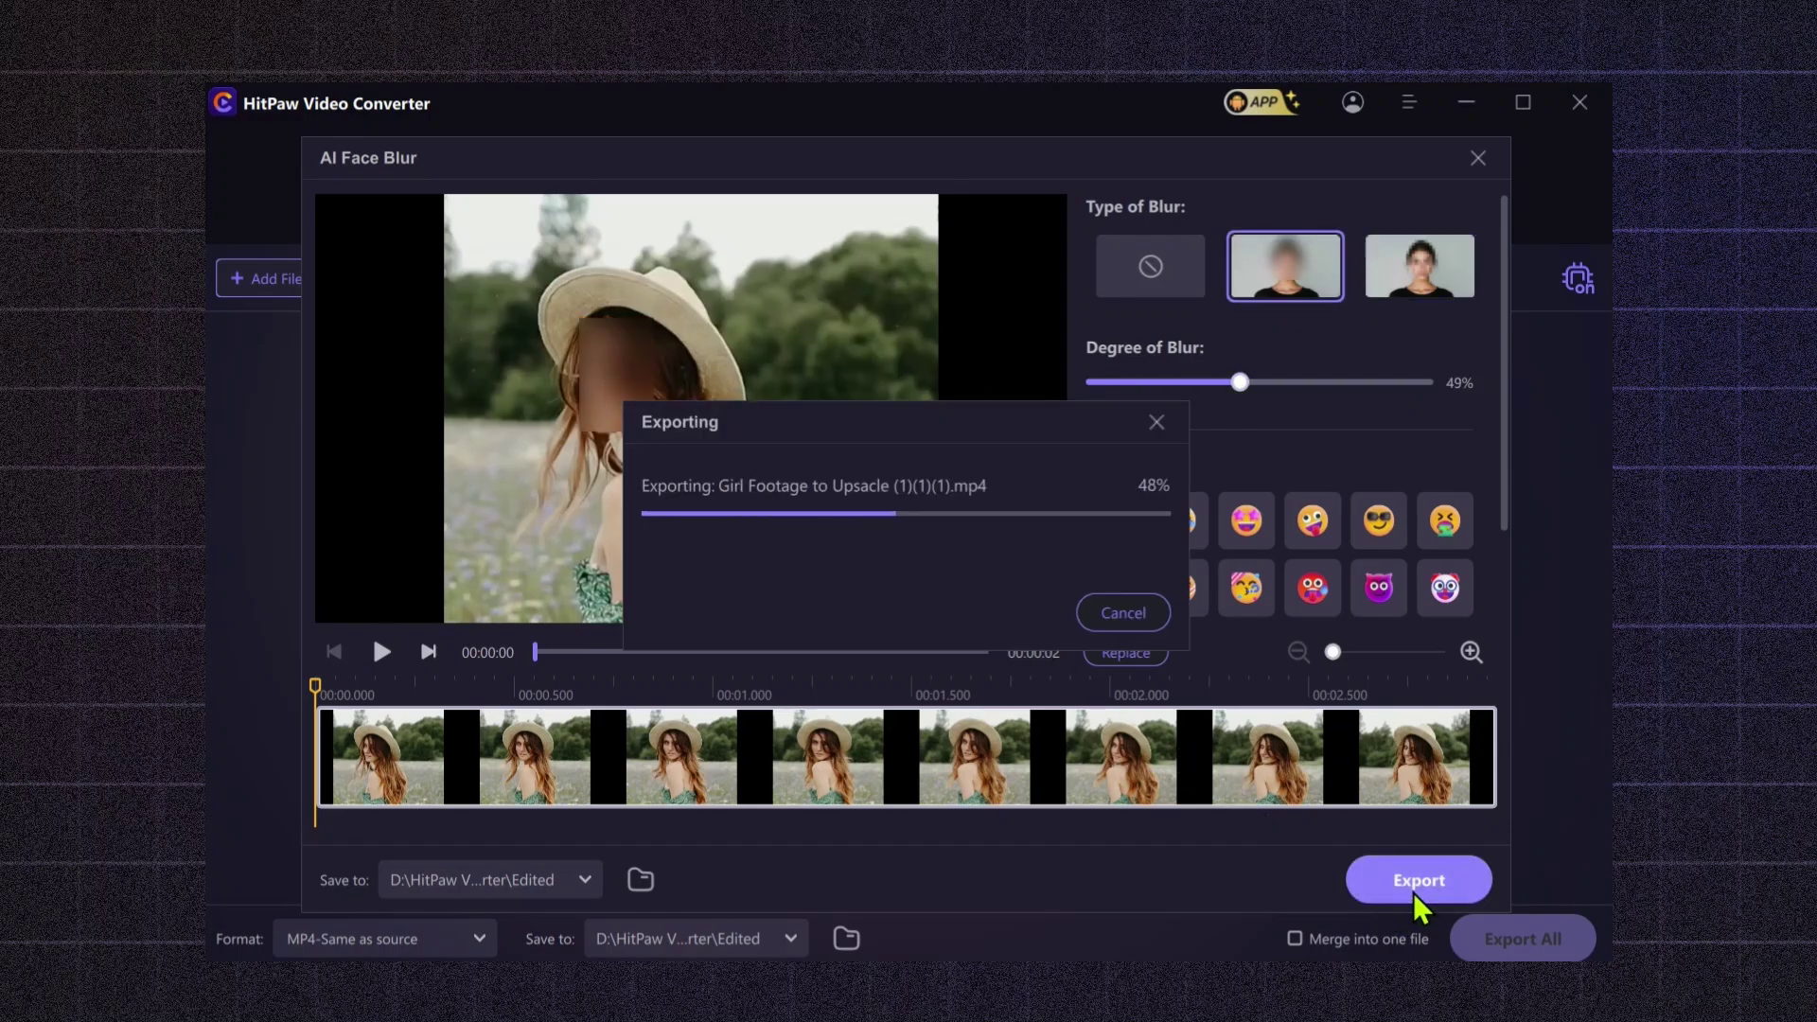
pyautogui.click(382, 652)
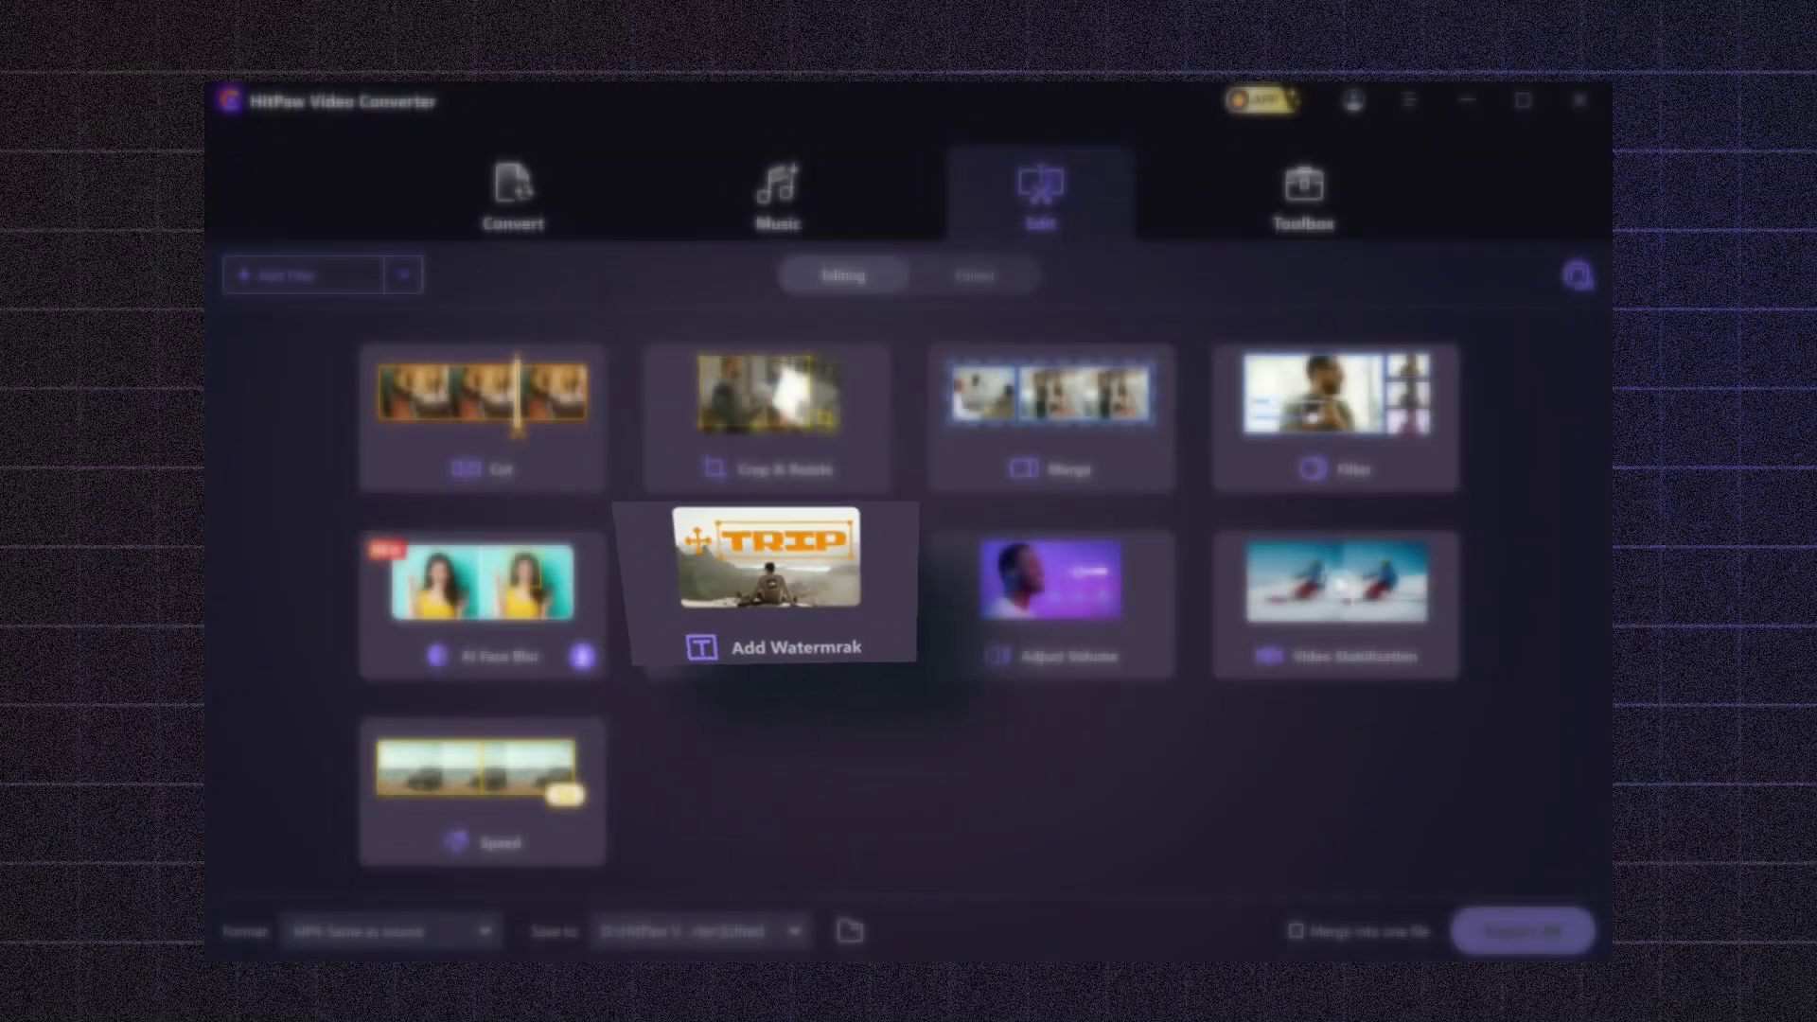
# Step: Load Girl footage 2 into Add Watermark, pause the preview, and switch to image watermarks
pyautogui.click(810, 626)
pyautogui.doubleClick(1008, 280)
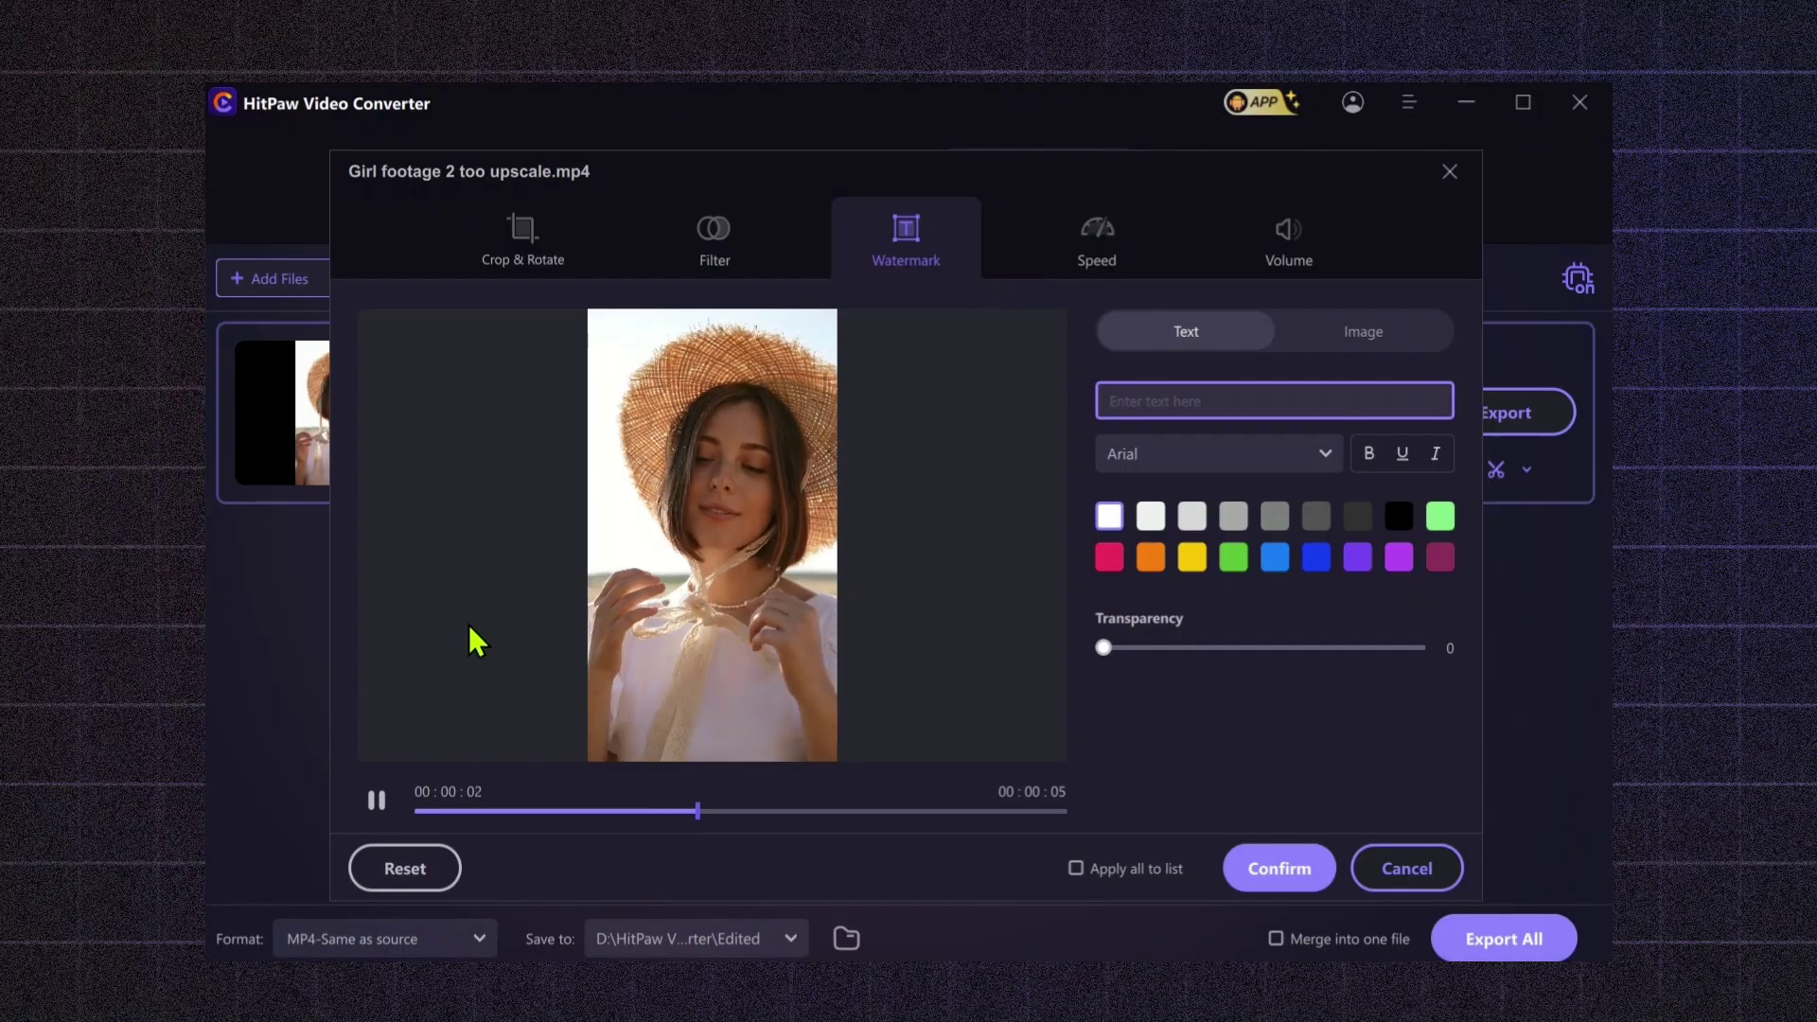
pyautogui.click(378, 804)
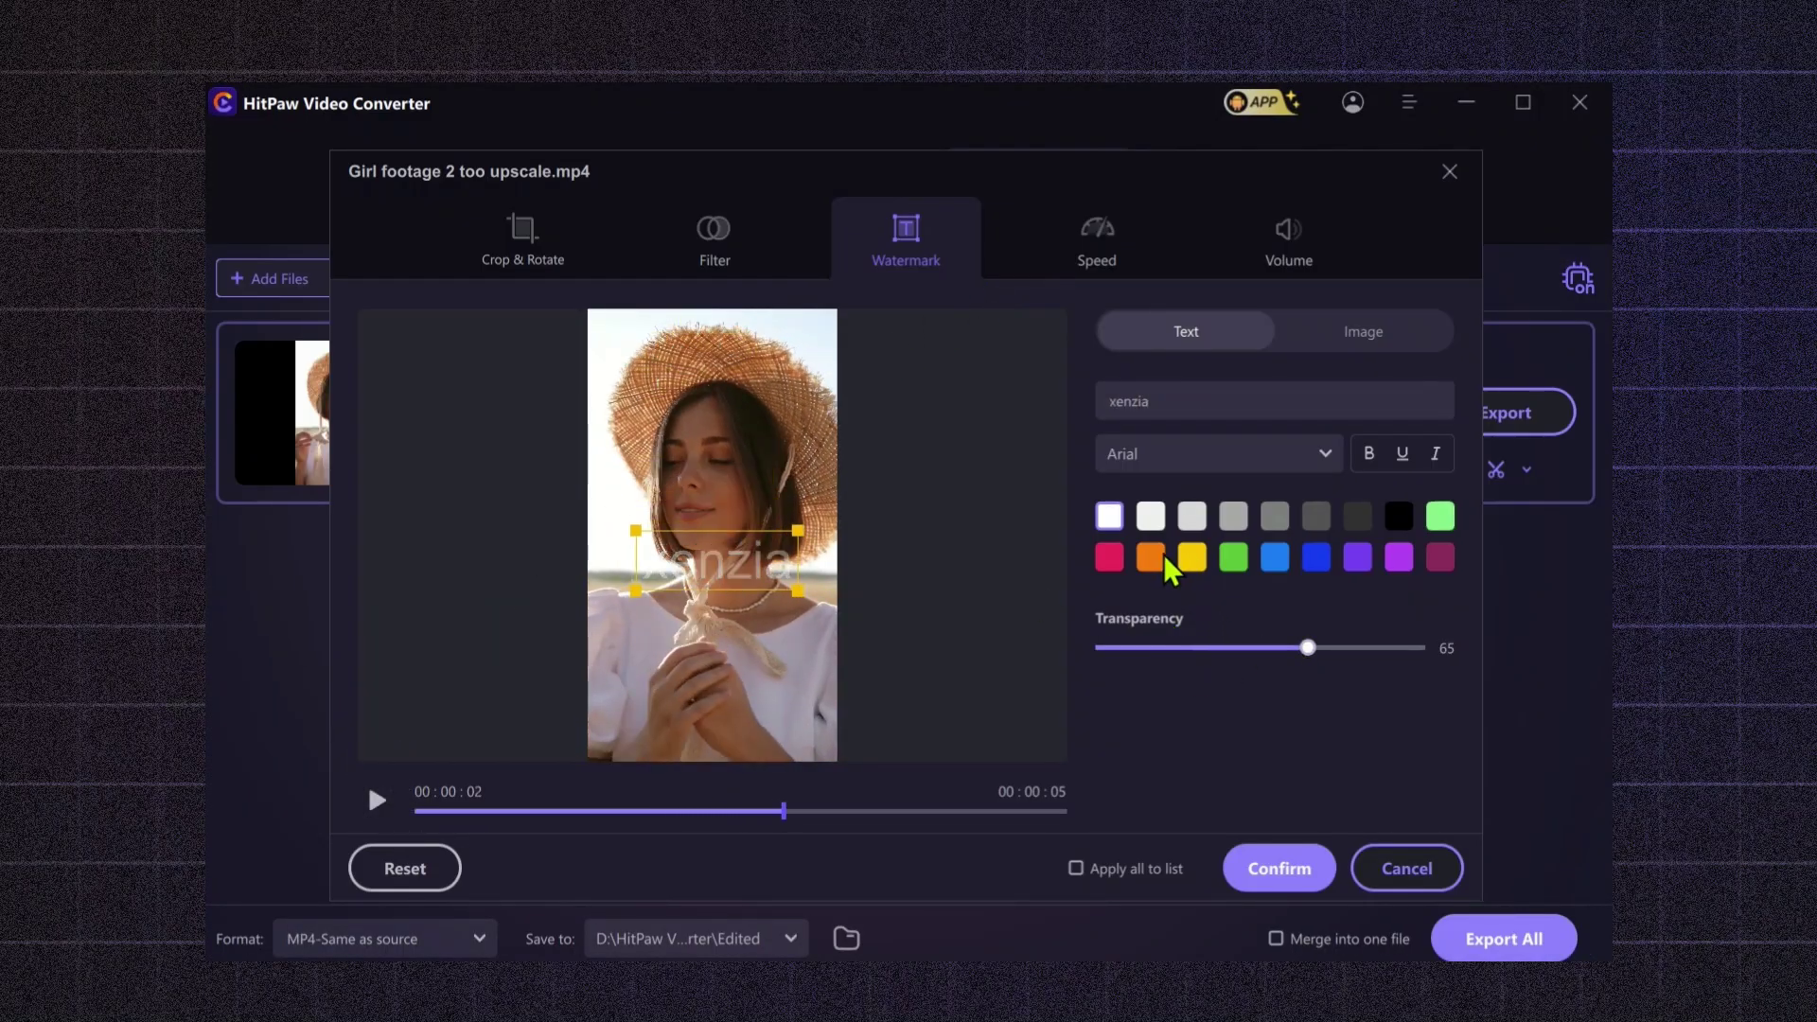
pyautogui.click(1362, 331)
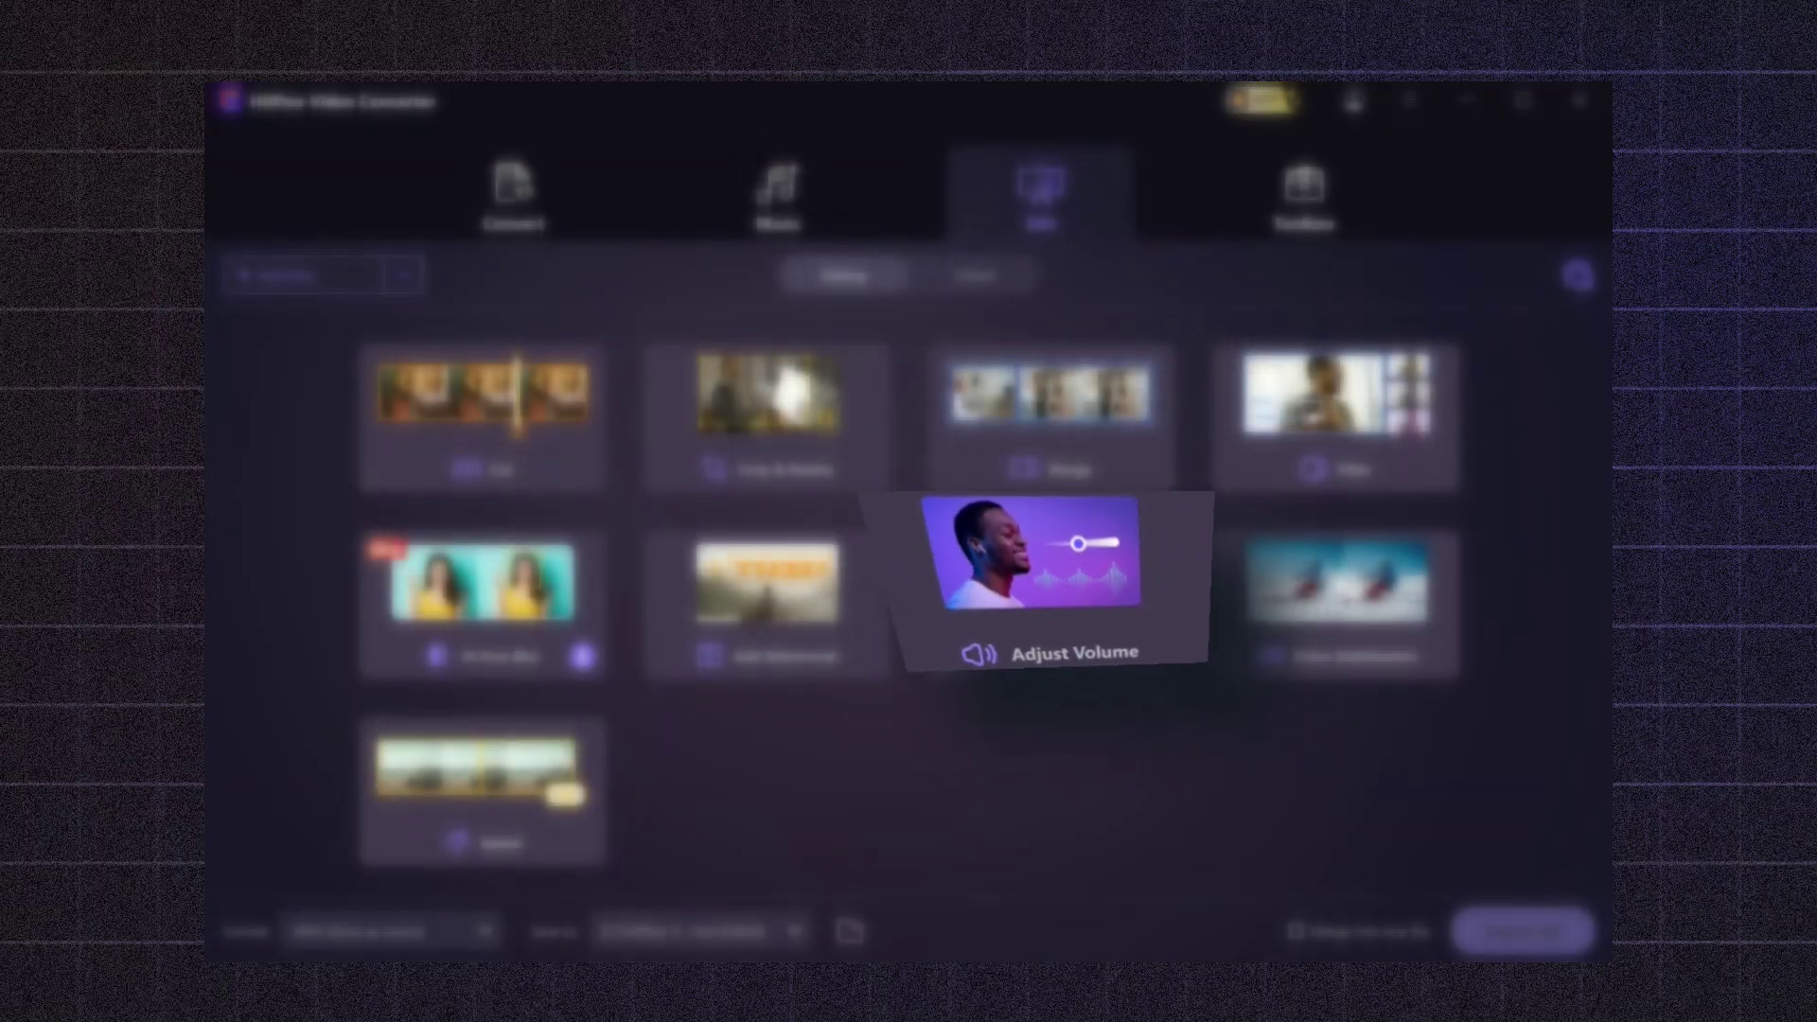
# Step: Raise the Once upone a time clip's volume to 67% and pause playback
pyautogui.click(1022, 620)
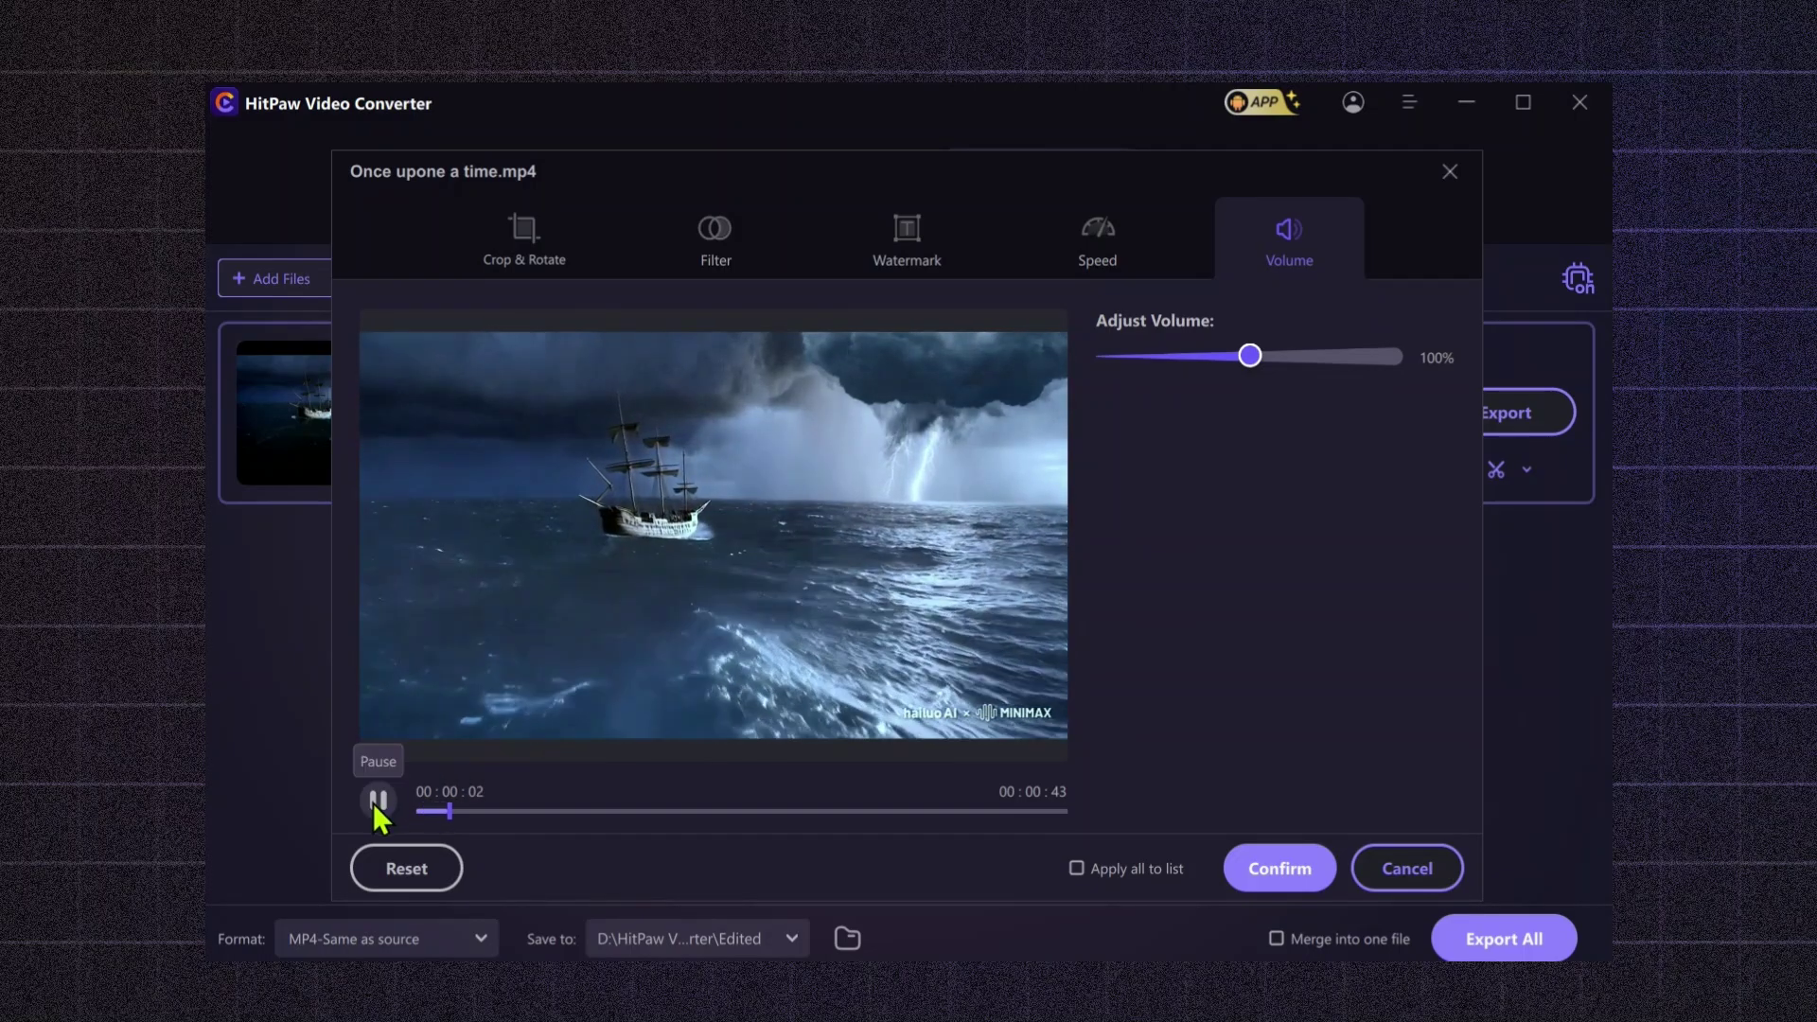
pyautogui.moveTo(1249, 355); pyautogui.dragTo(1205, 395)
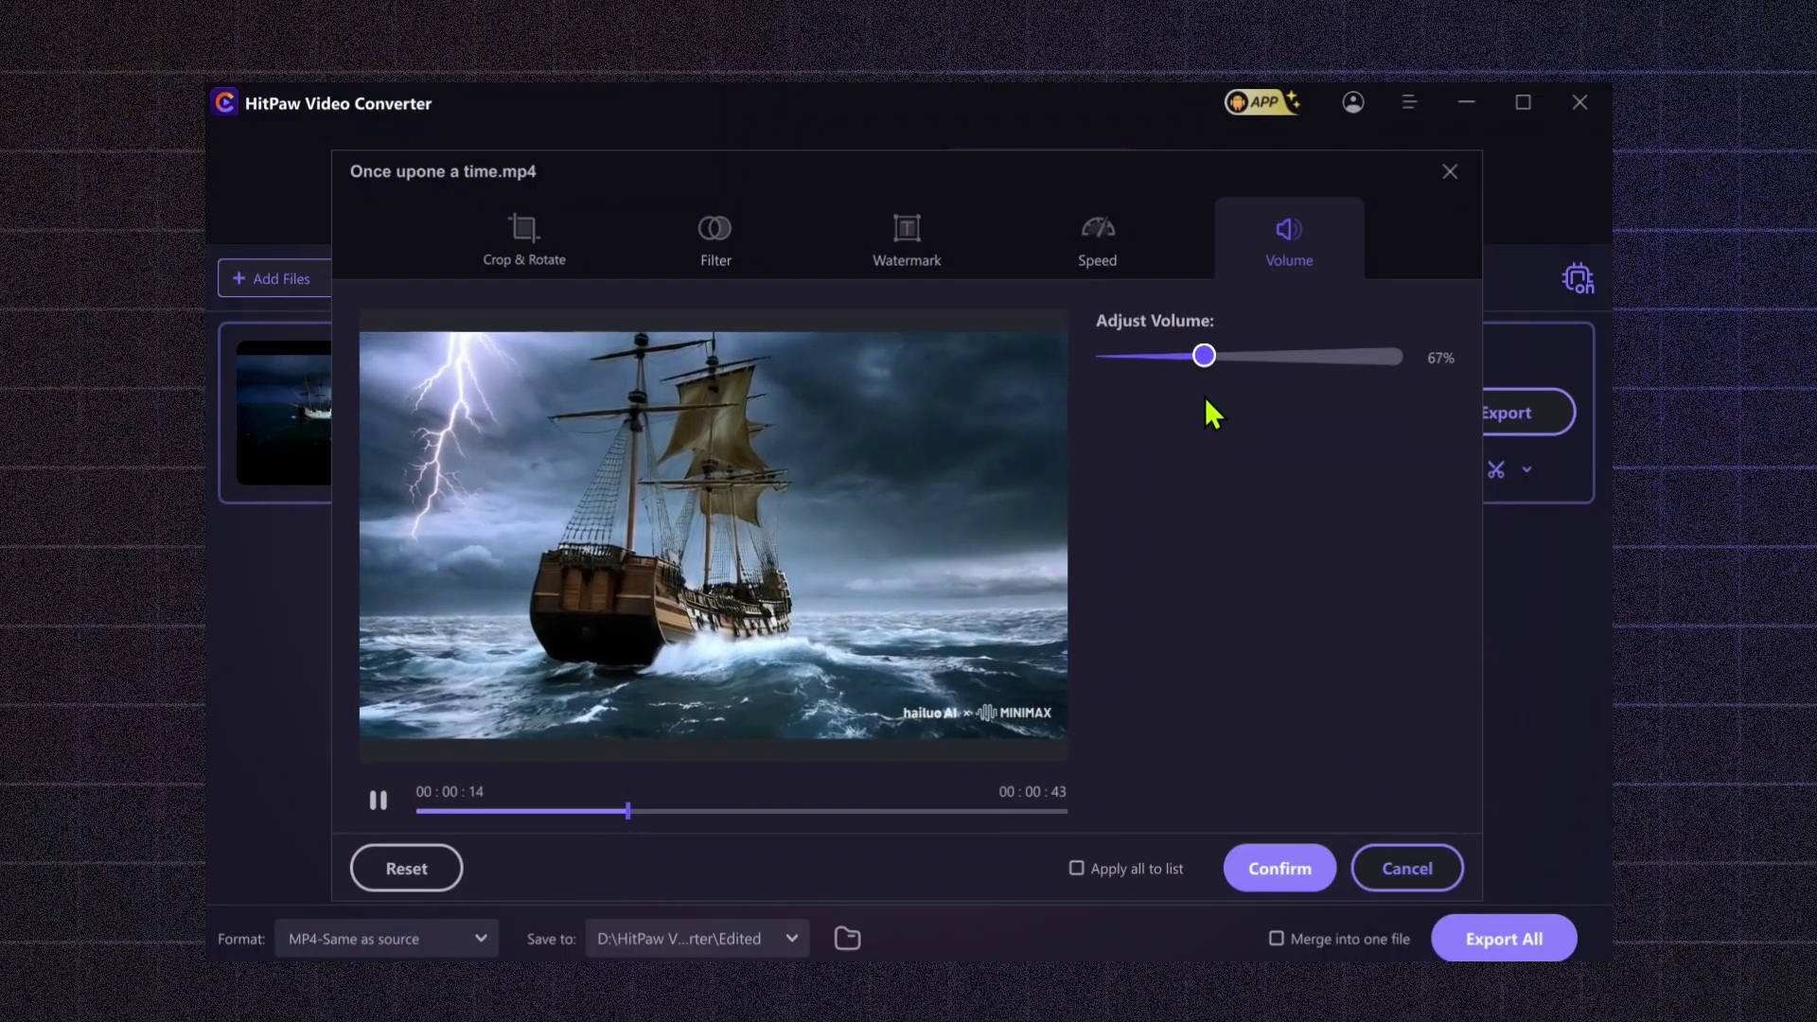
pyautogui.press('space')
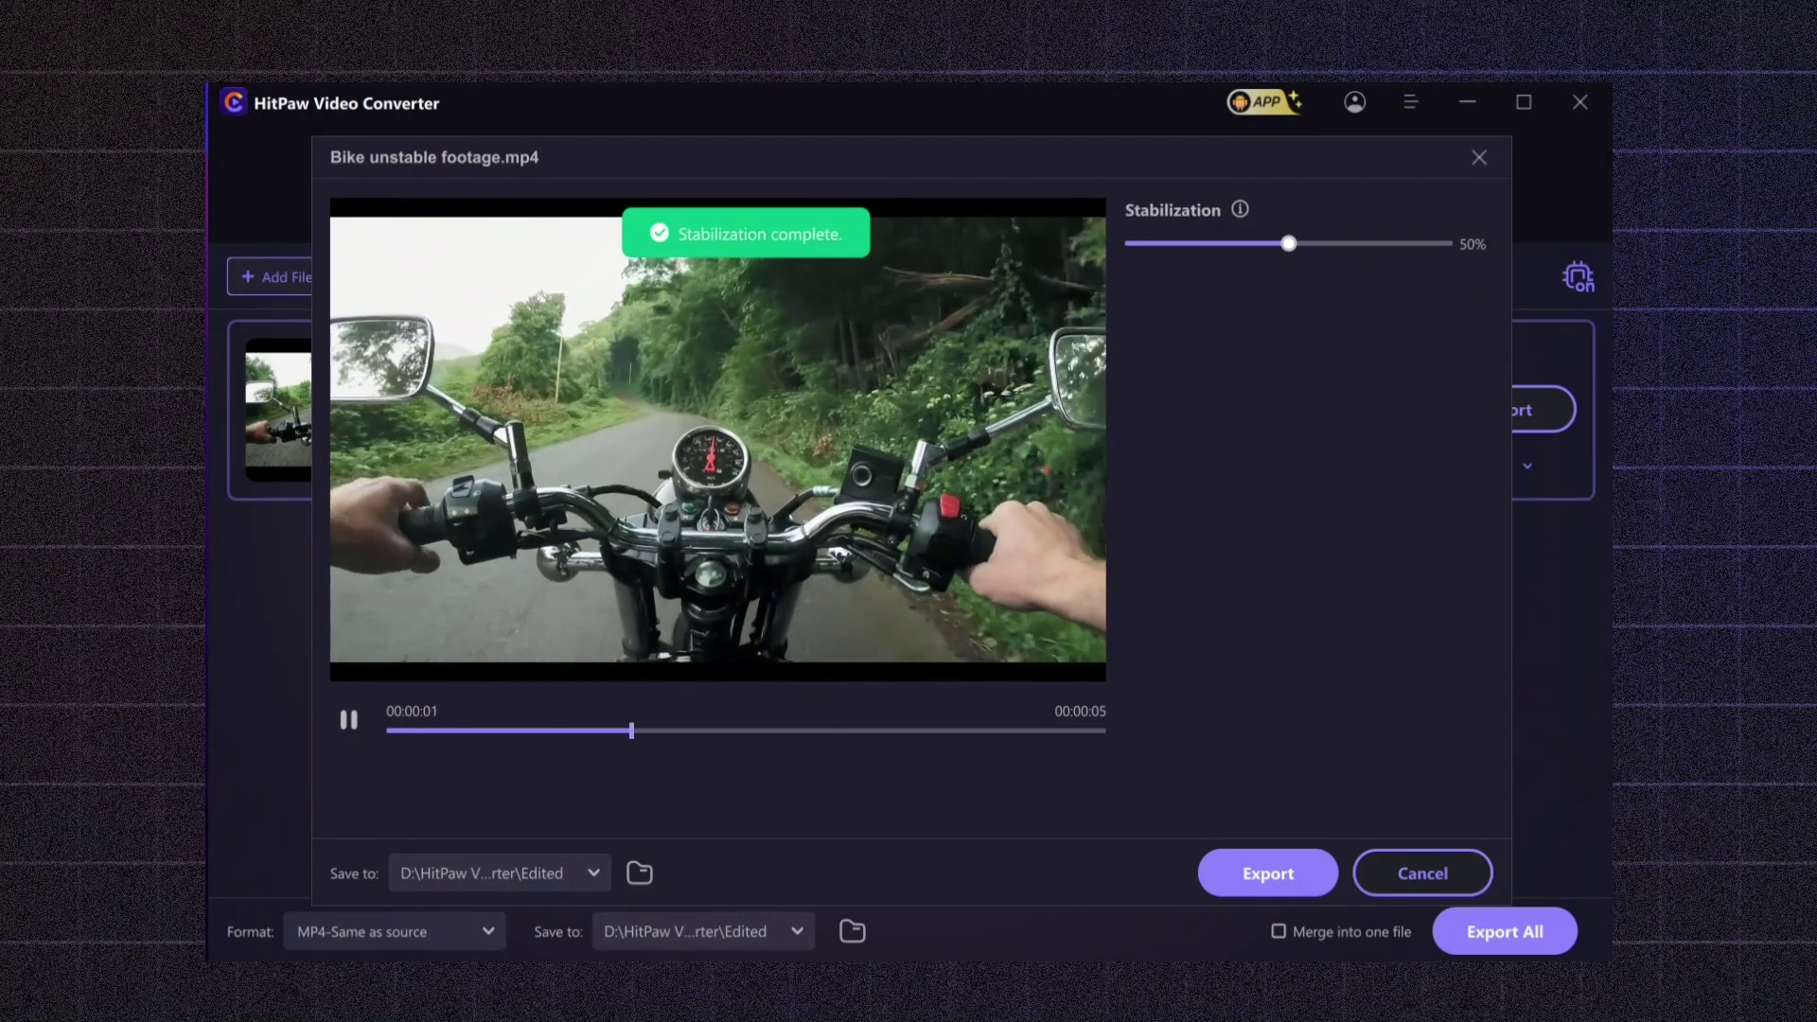
# Step: Increase the bike footage's stabilization strength to 100%
pyautogui.click(1443, 243)
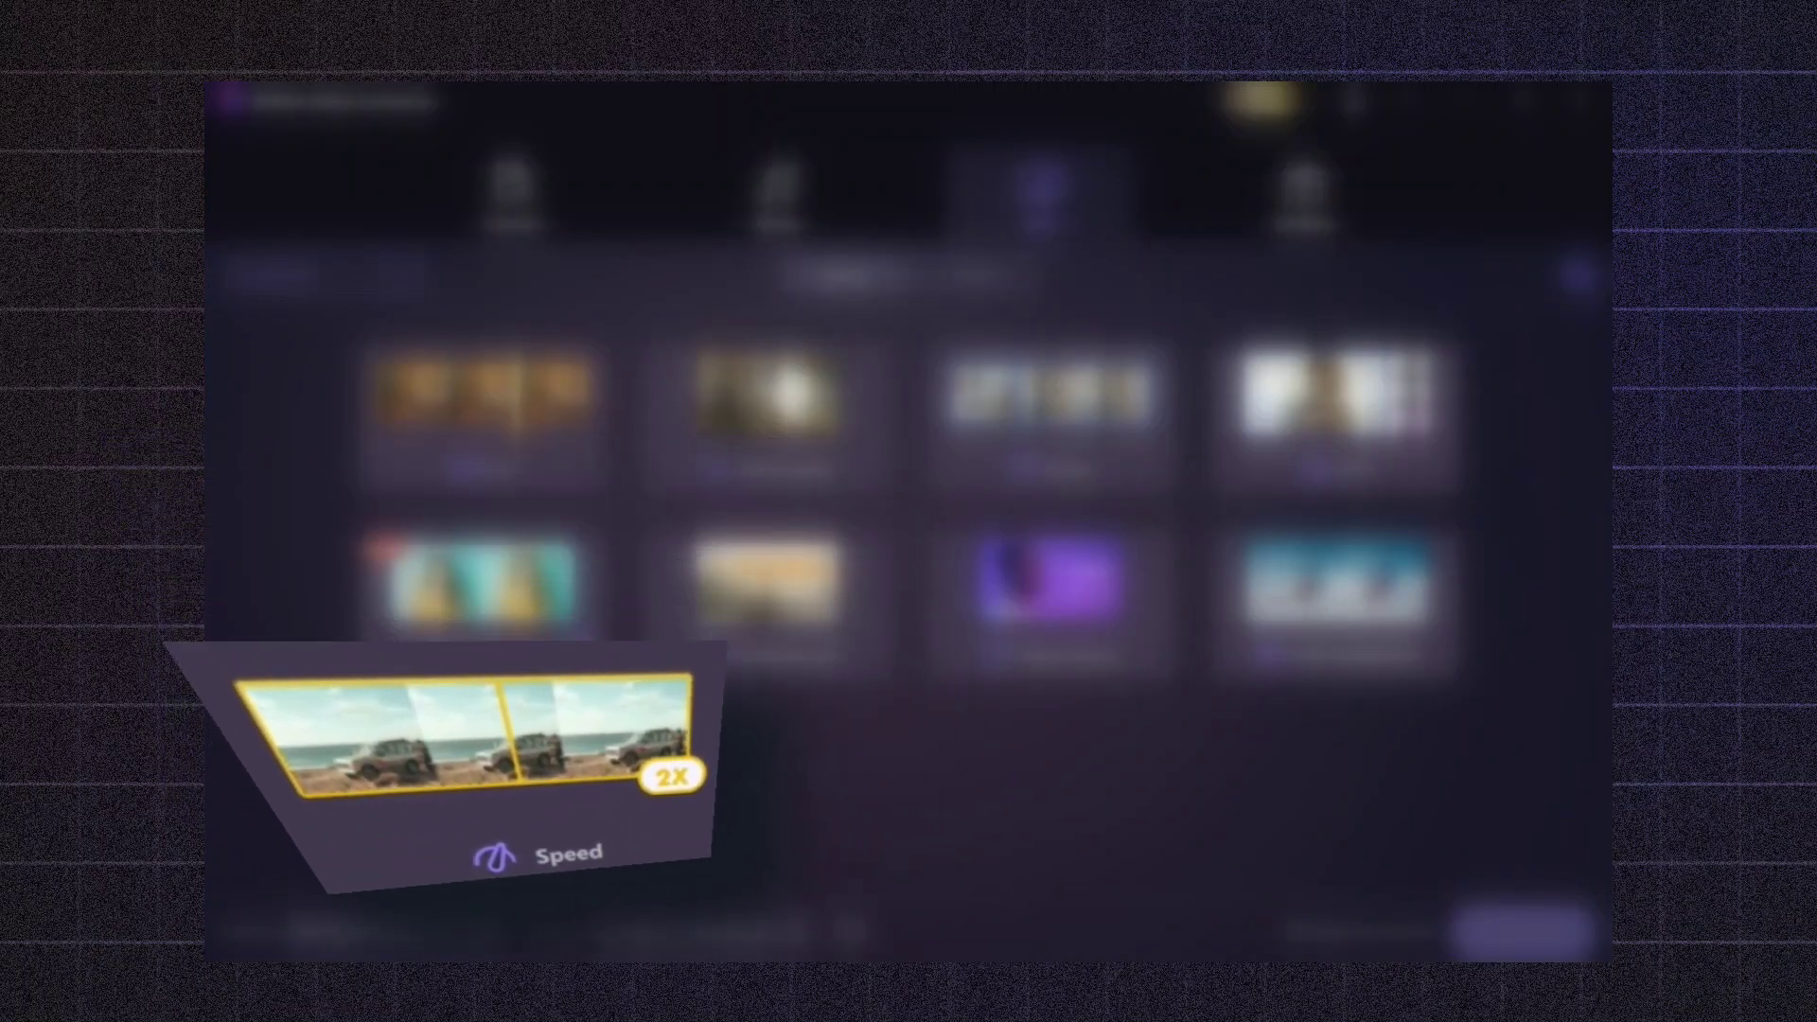
# Step: Load 0929.mp4, try 1.5x, 4x and 0.25x, and settle on 0.5x speed
pyautogui.click(478, 800)
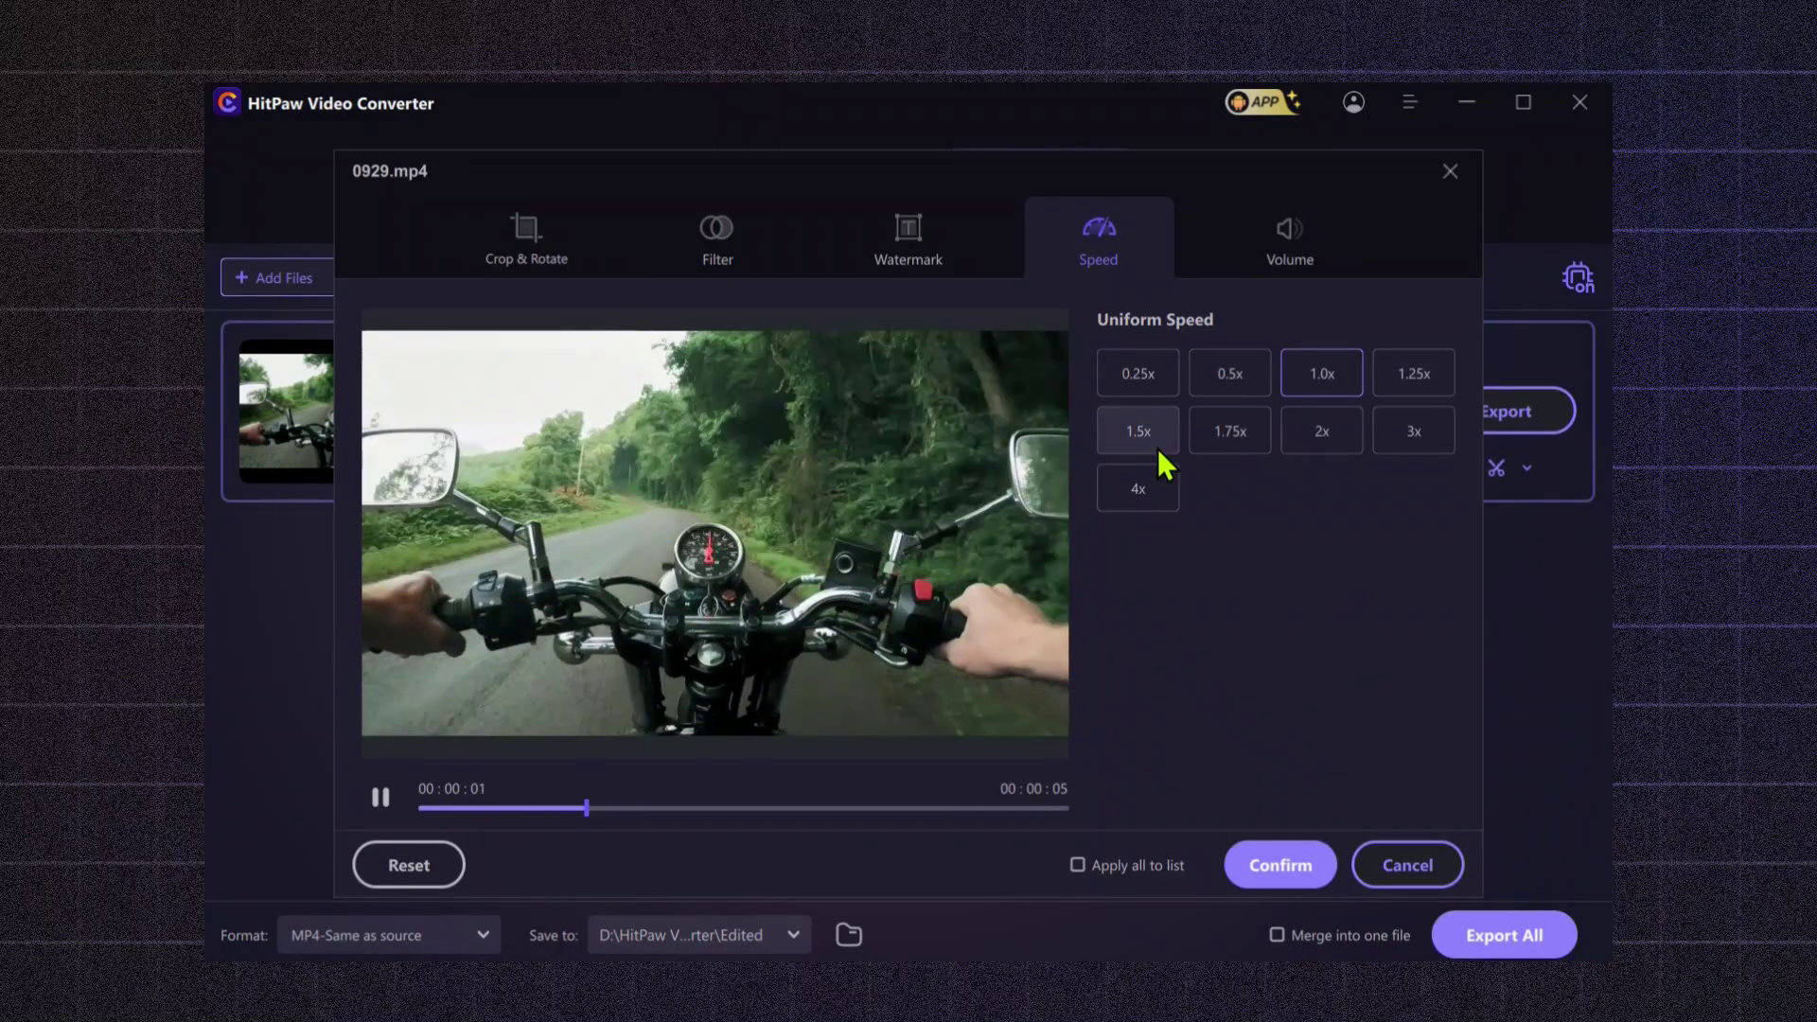
pyautogui.click(1137, 447)
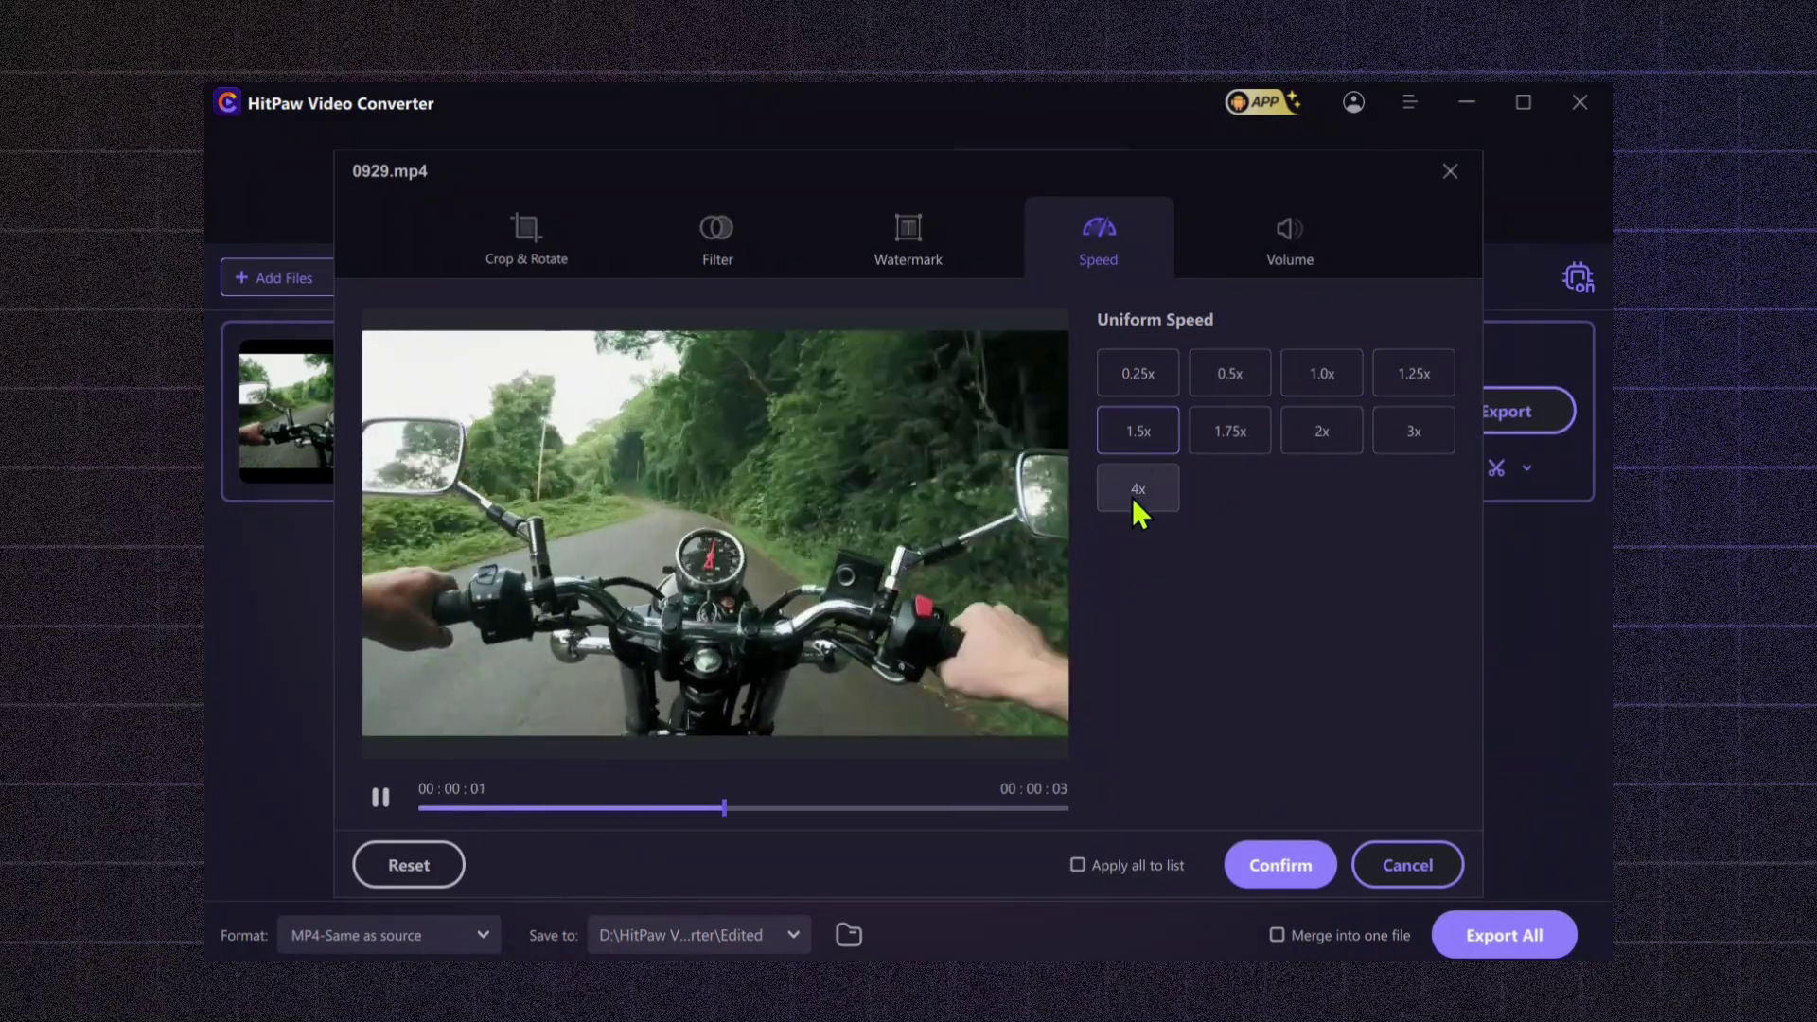
pyautogui.click(1134, 494)
pyautogui.click(1131, 391)
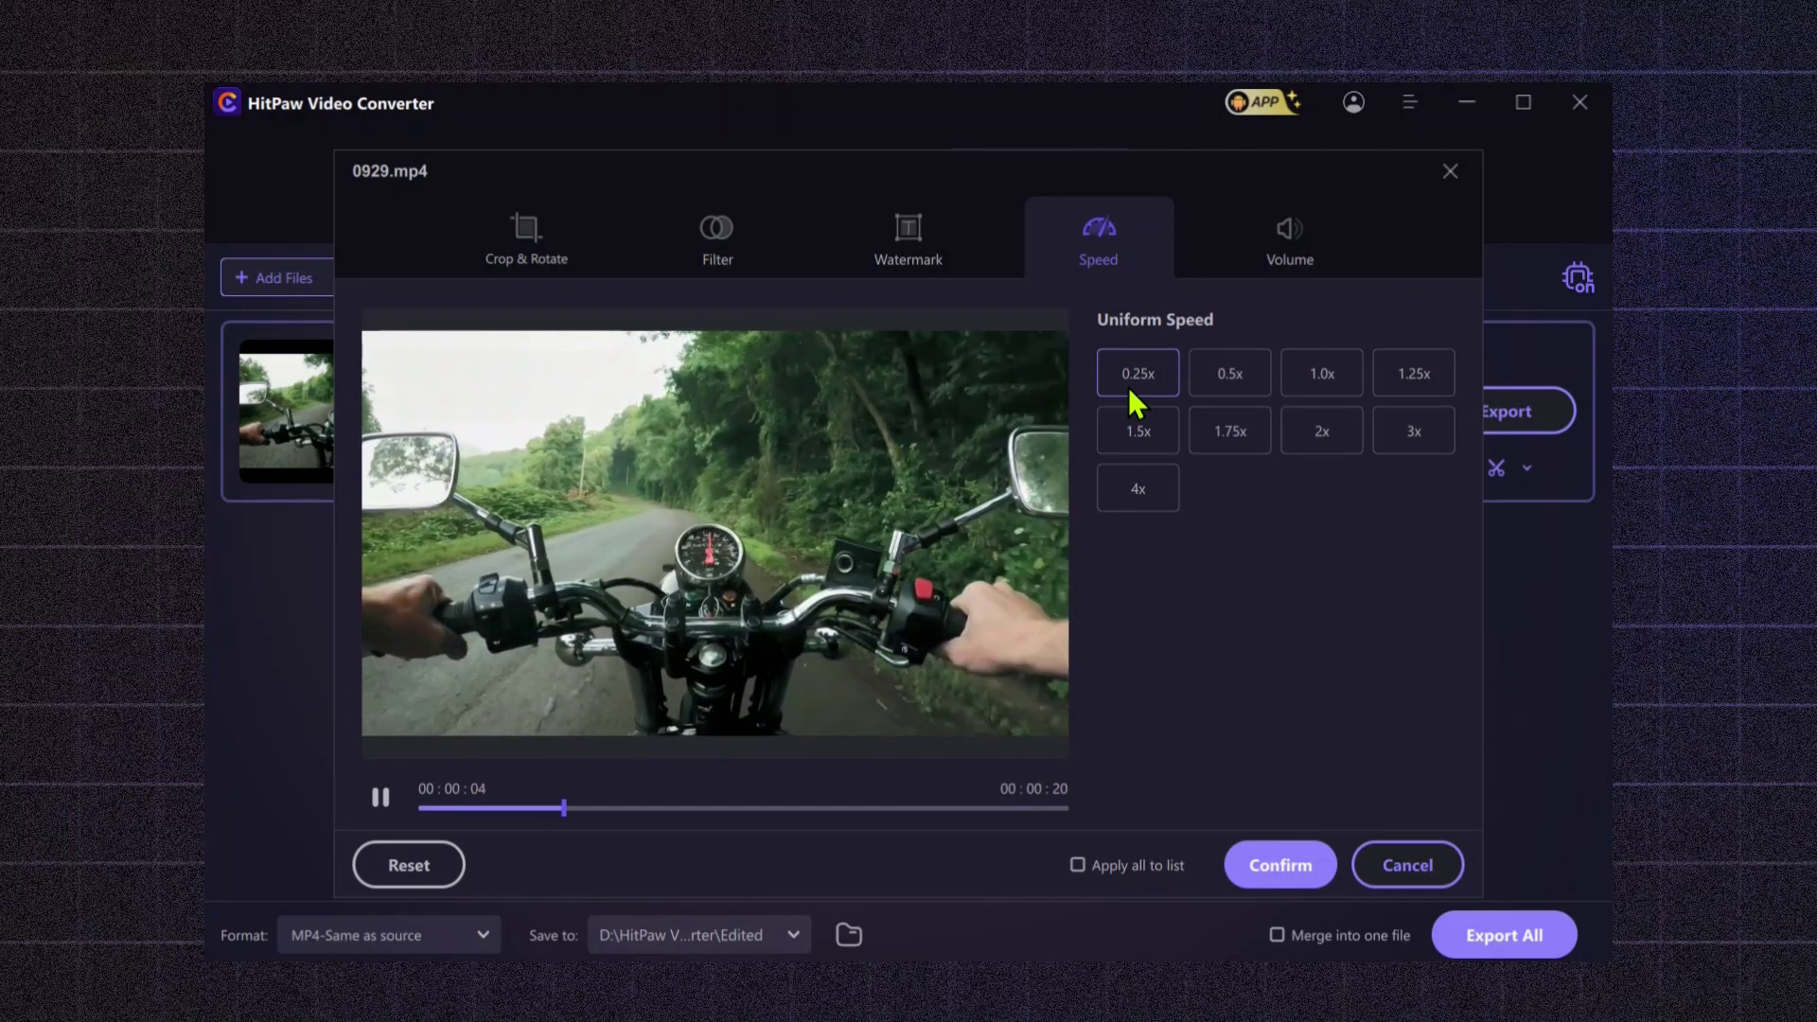
pyautogui.click(1228, 379)
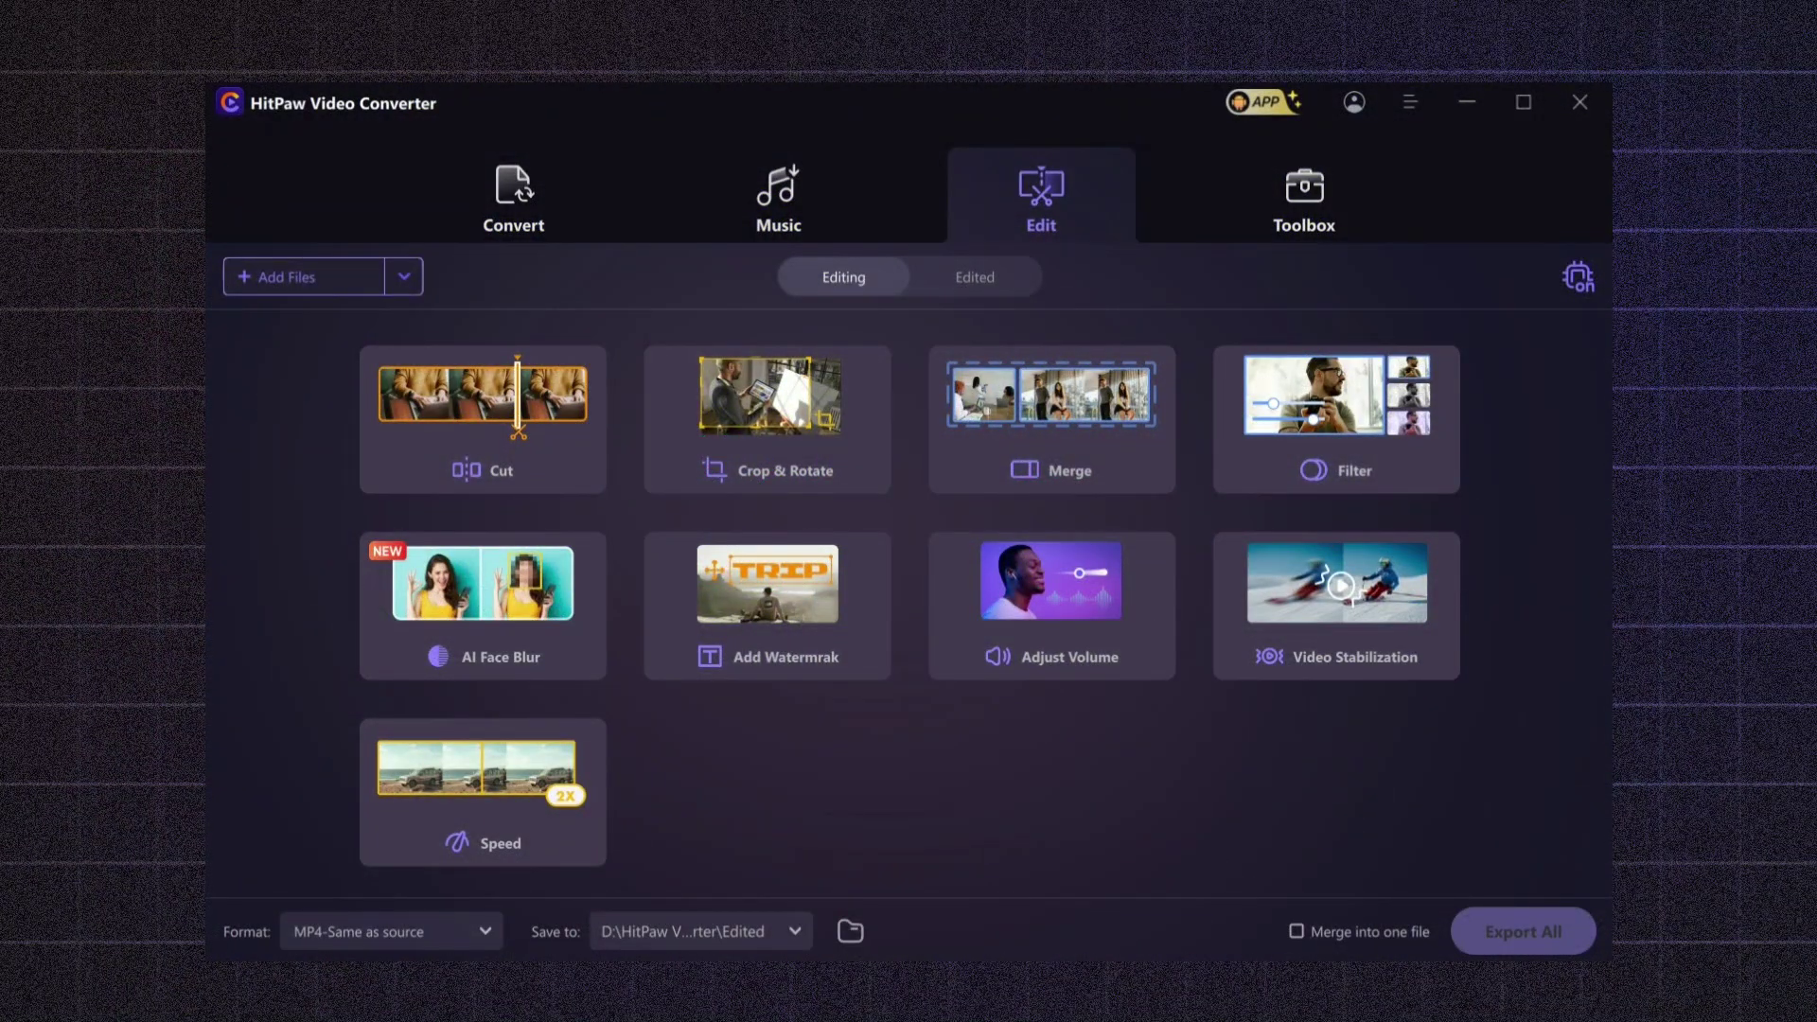
# Step: In the Toolbox's Image Converter, set WEBP as the output format for the PNG photo
pyautogui.click(1304, 199)
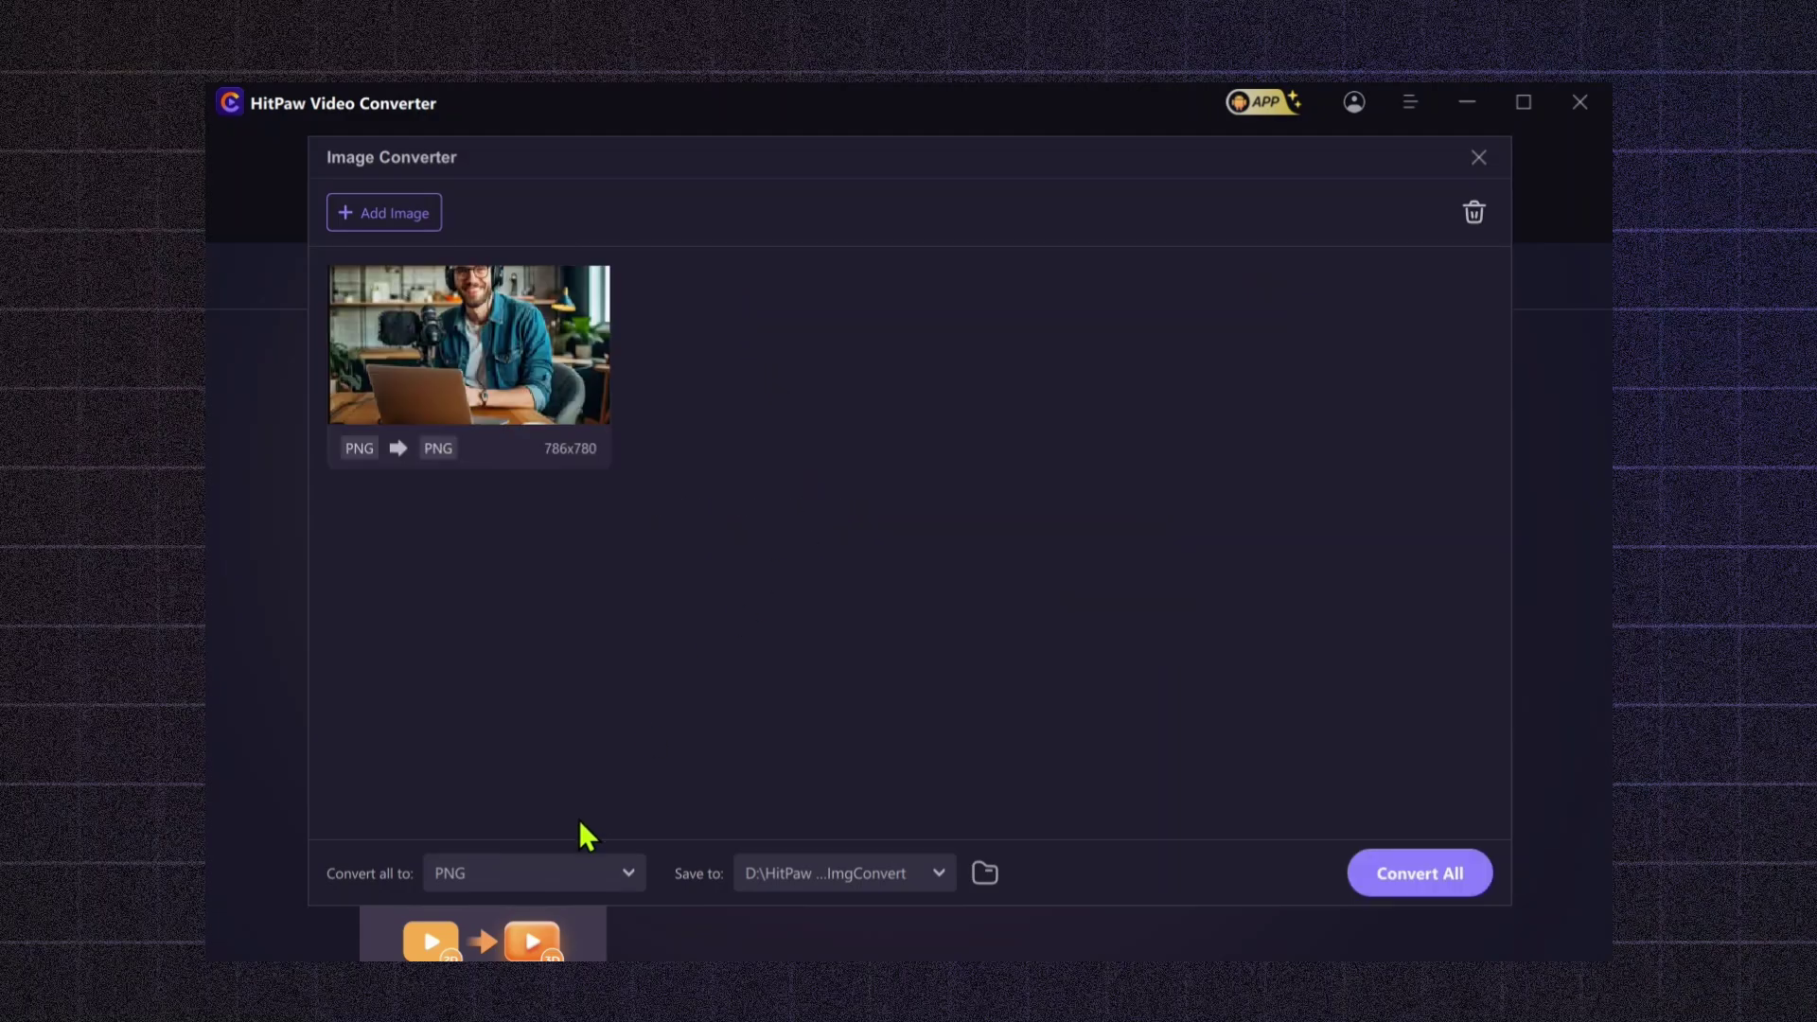
pyautogui.click(565, 875)
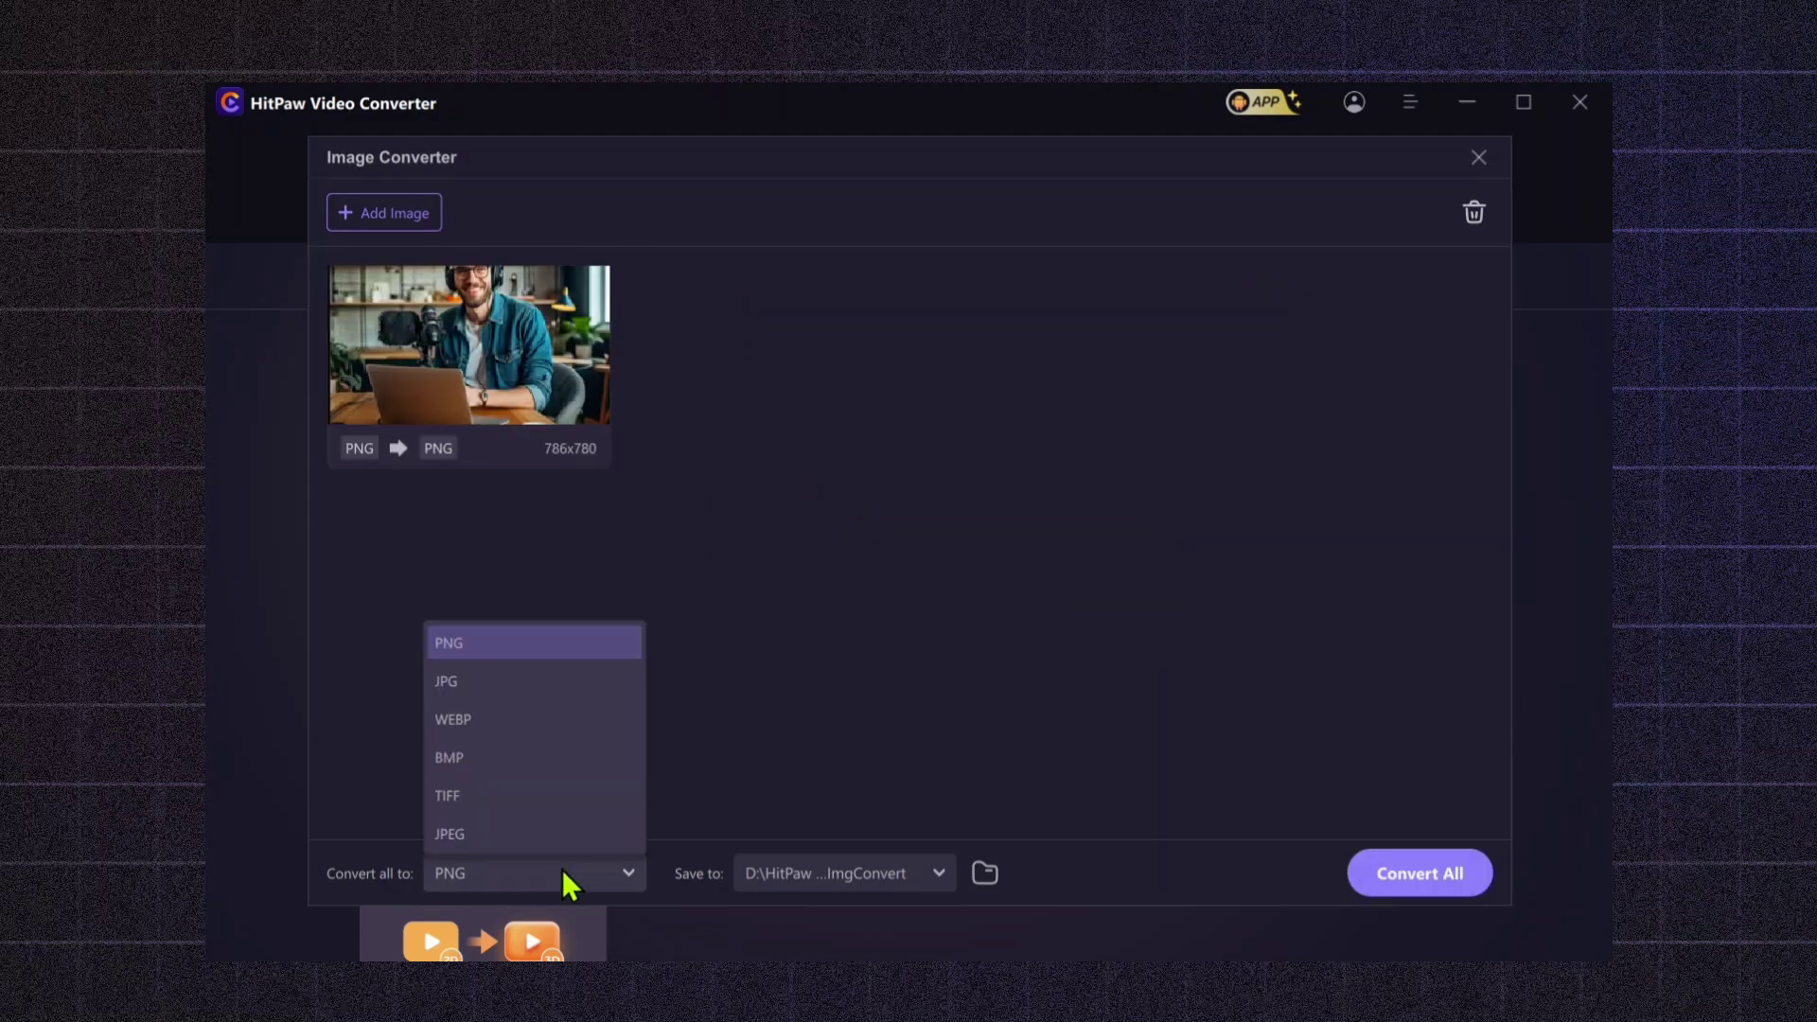
pyautogui.click(527, 746)
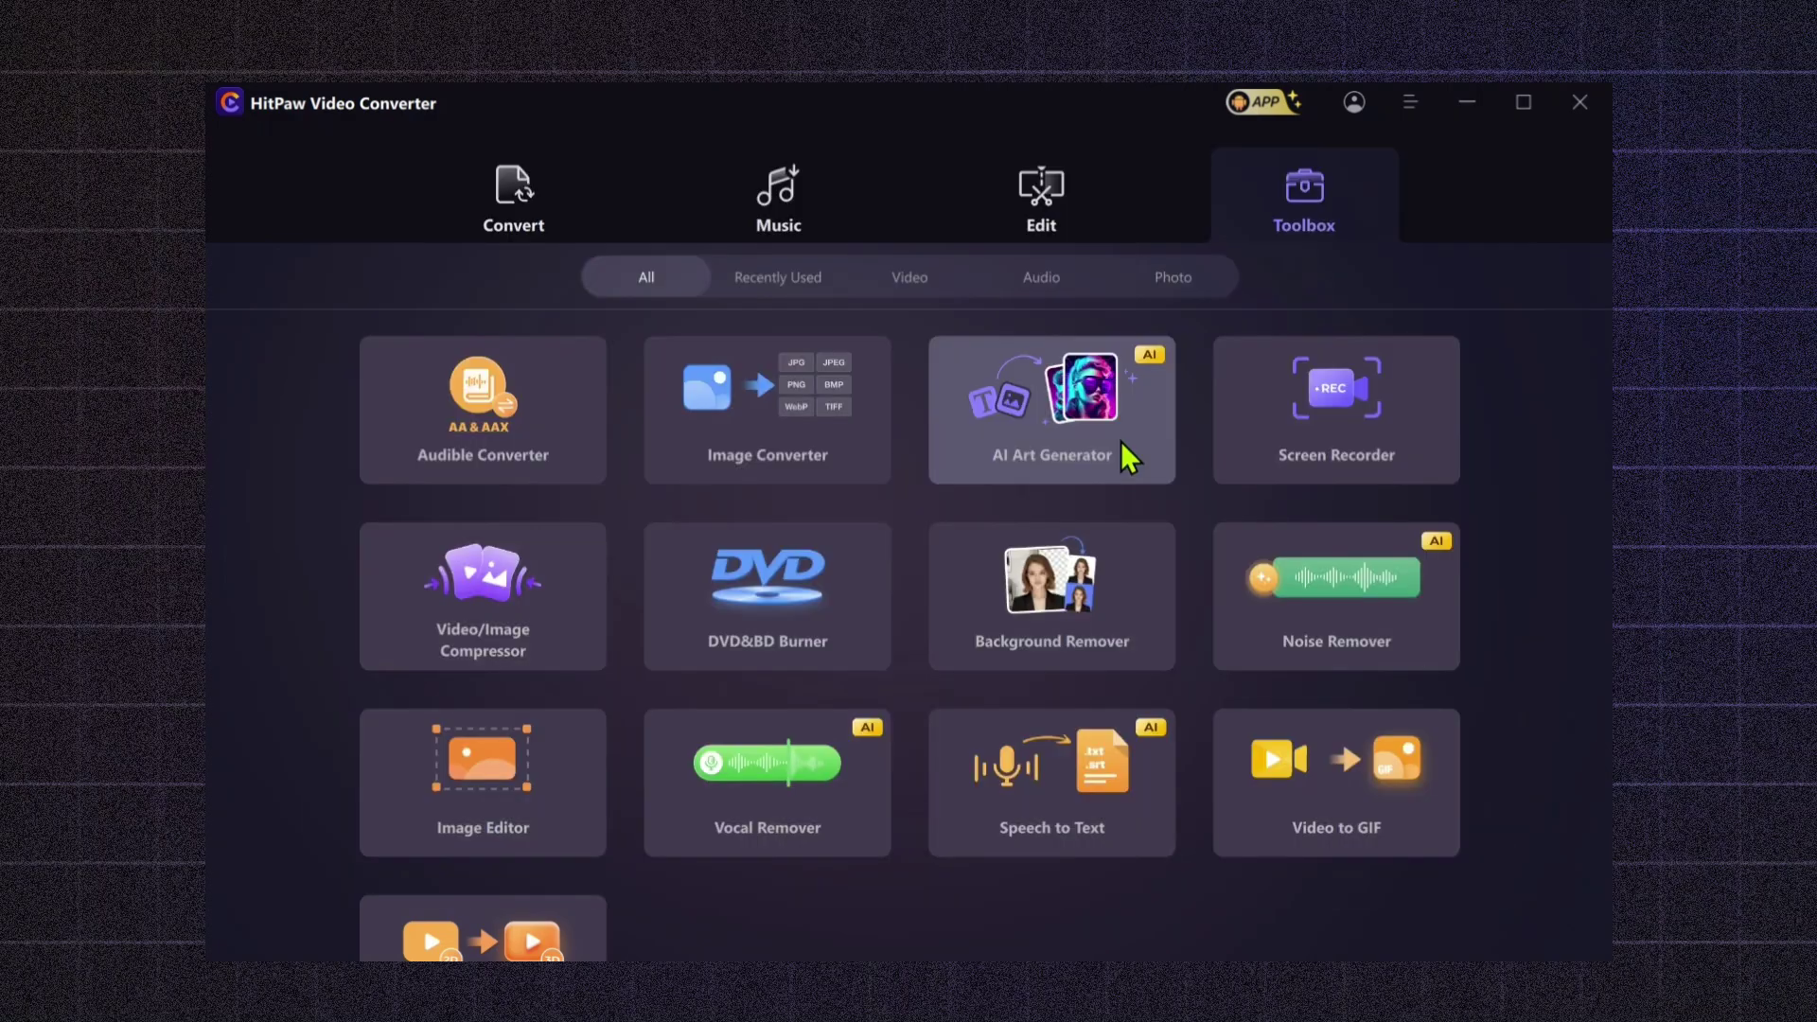
# Step: Upload the desk photo to the AI Art Generator
pyautogui.click(1128, 459)
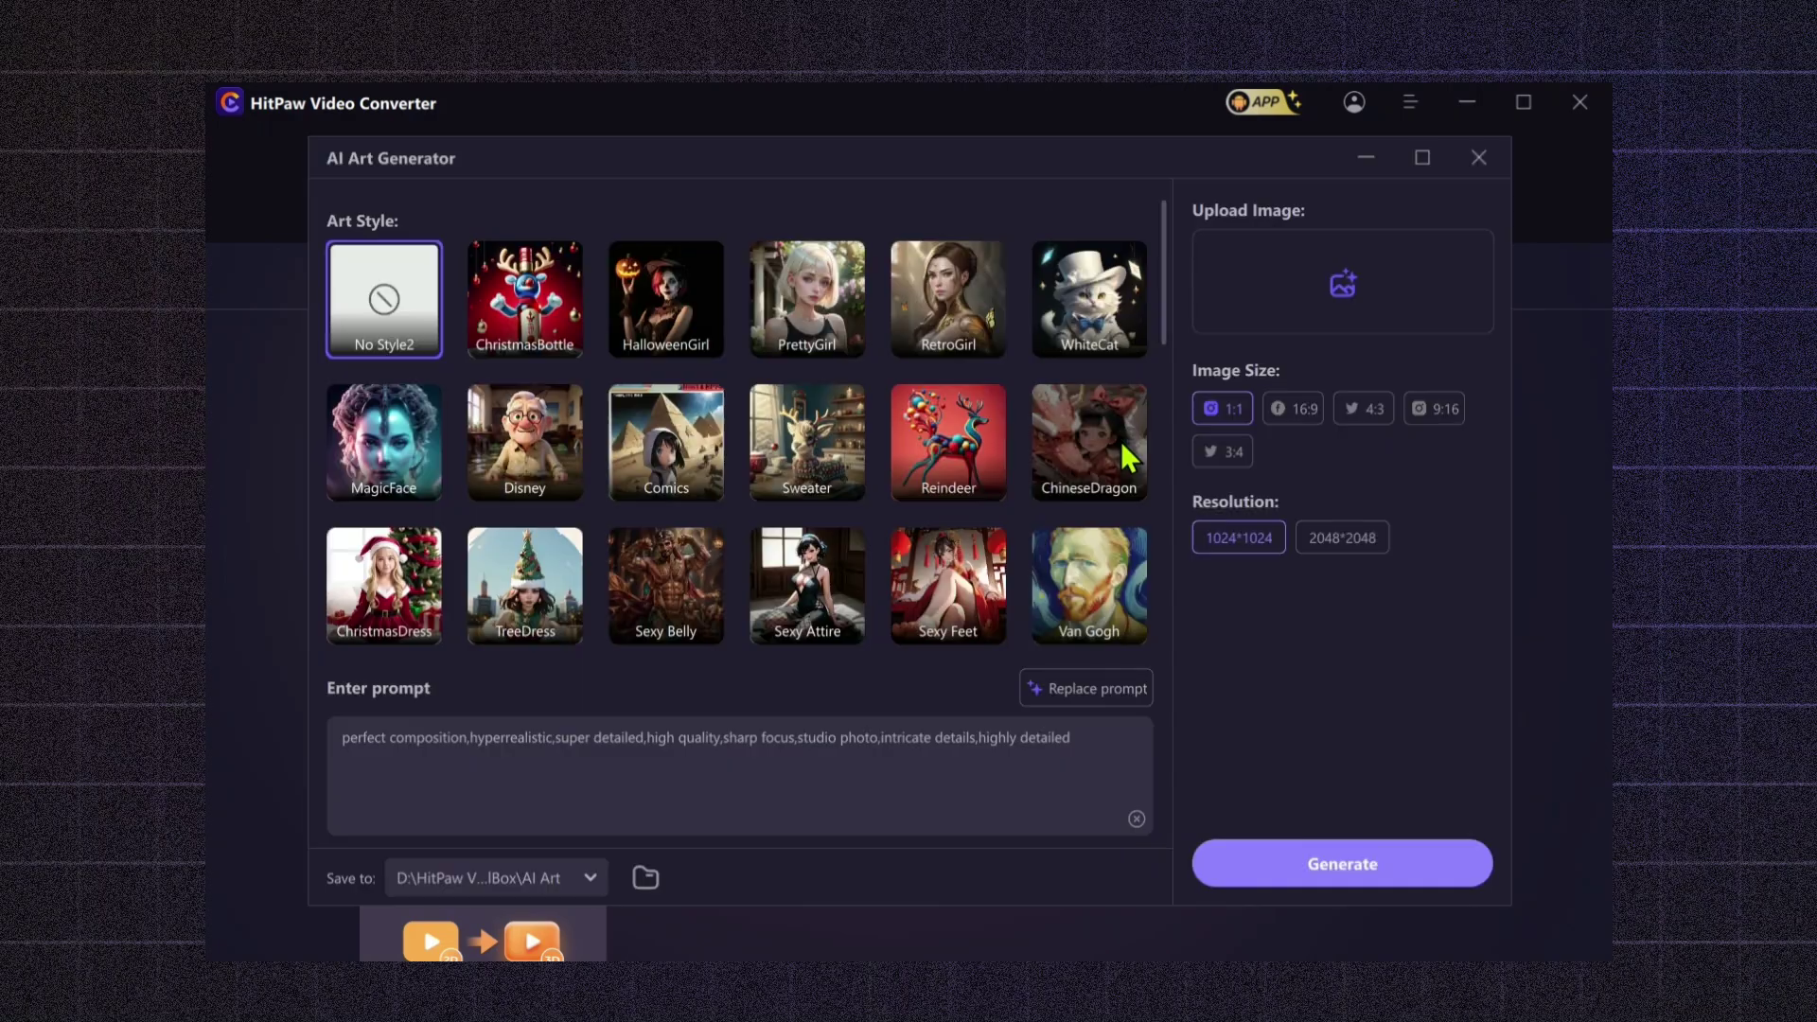
pyautogui.click(1386, 282)
pyautogui.doubleClick(895, 331)
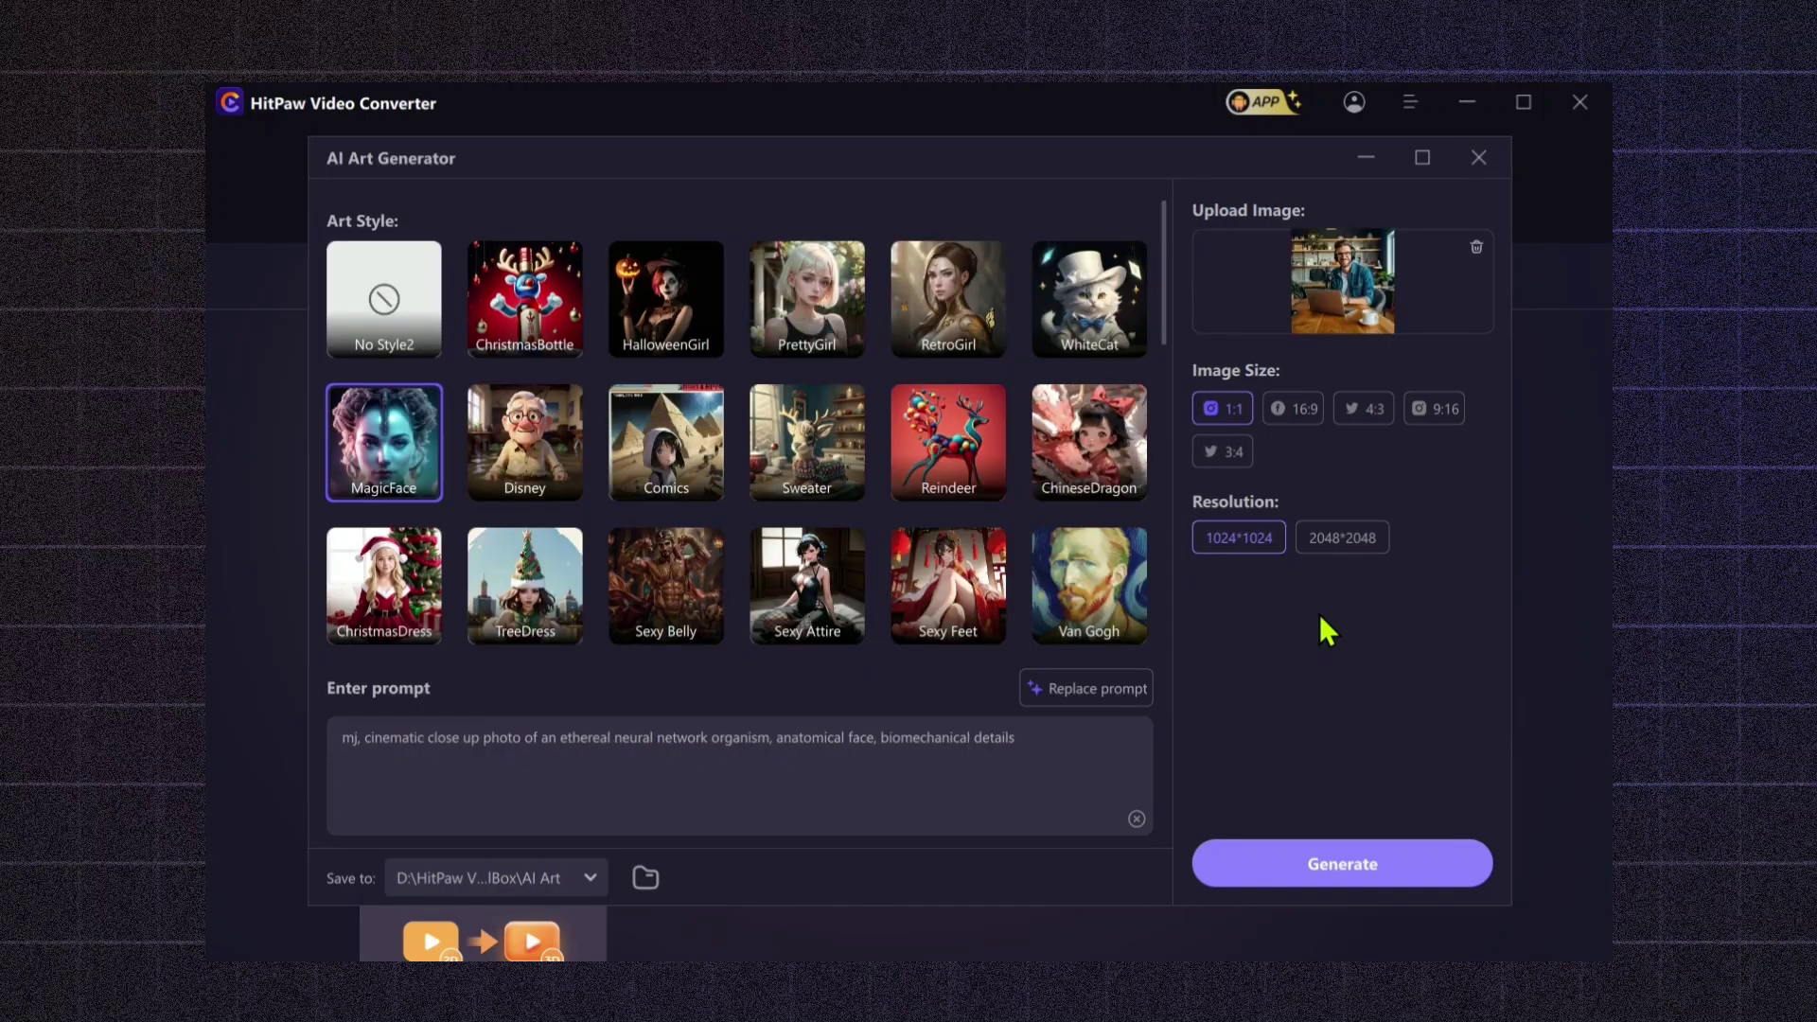
# Step: Generate two AI art versions and preview the results enlarged
pyautogui.click(1324, 888)
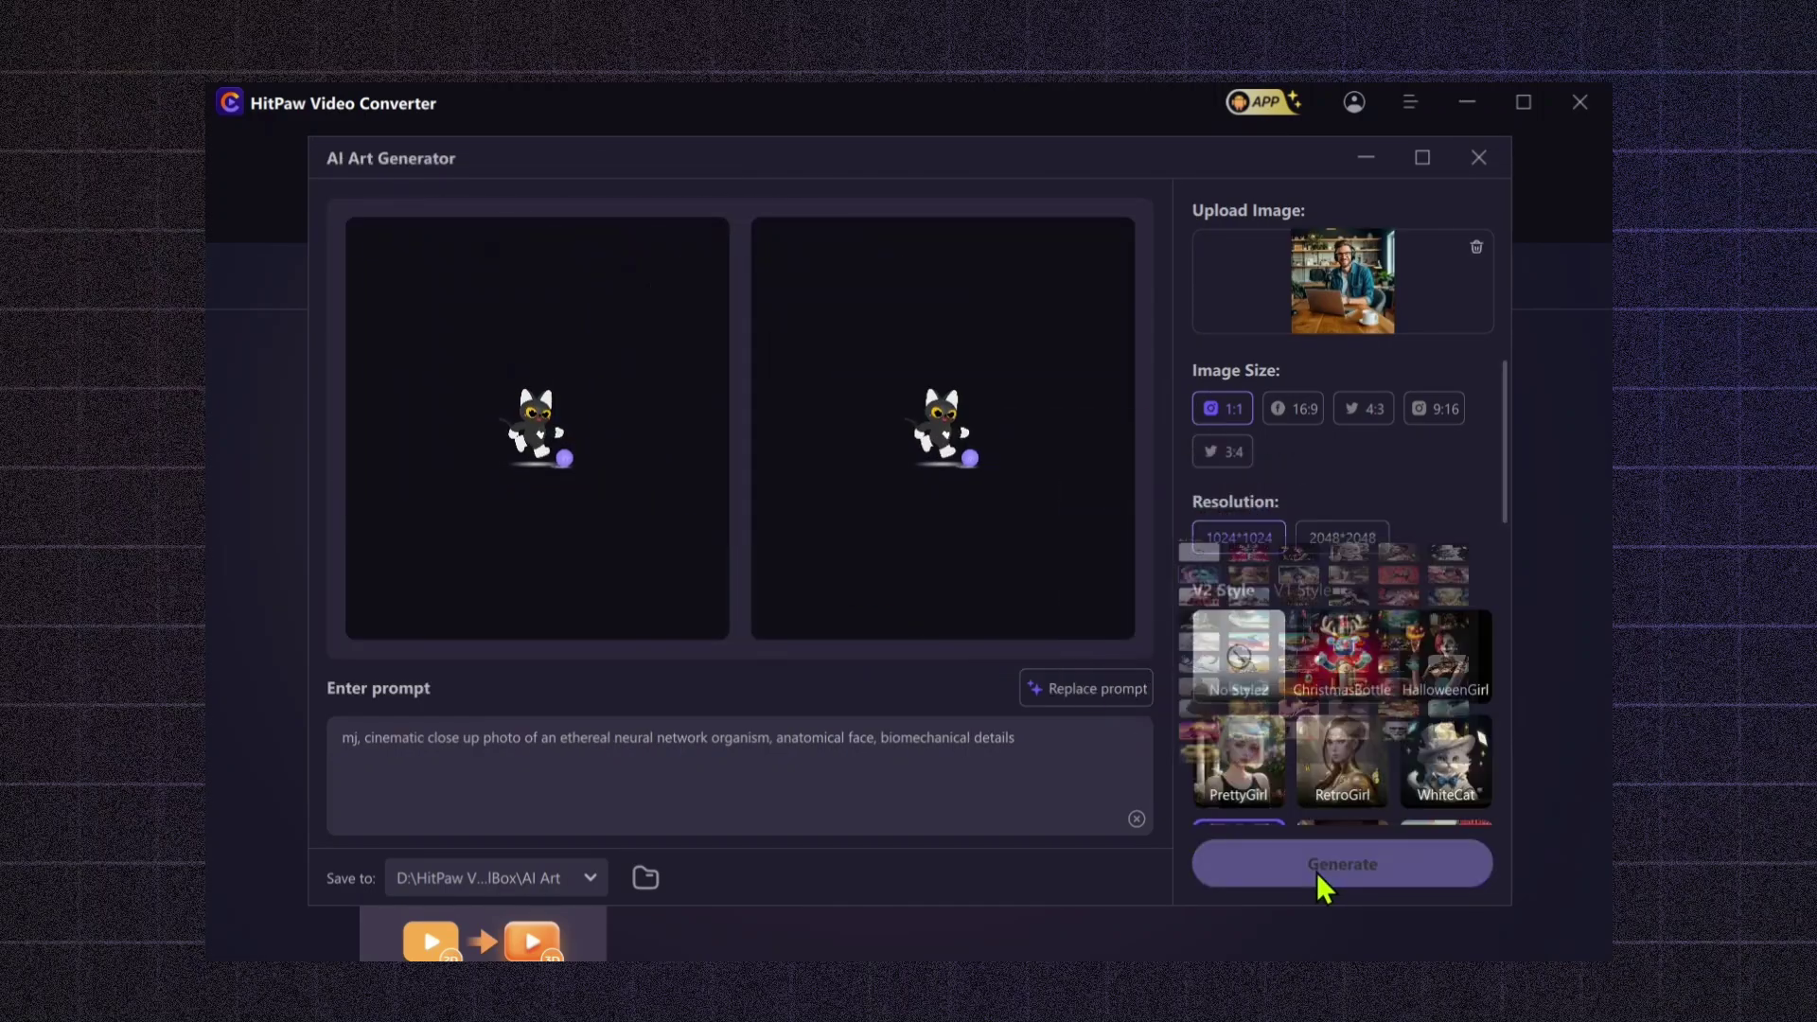
pyautogui.click(937, 440)
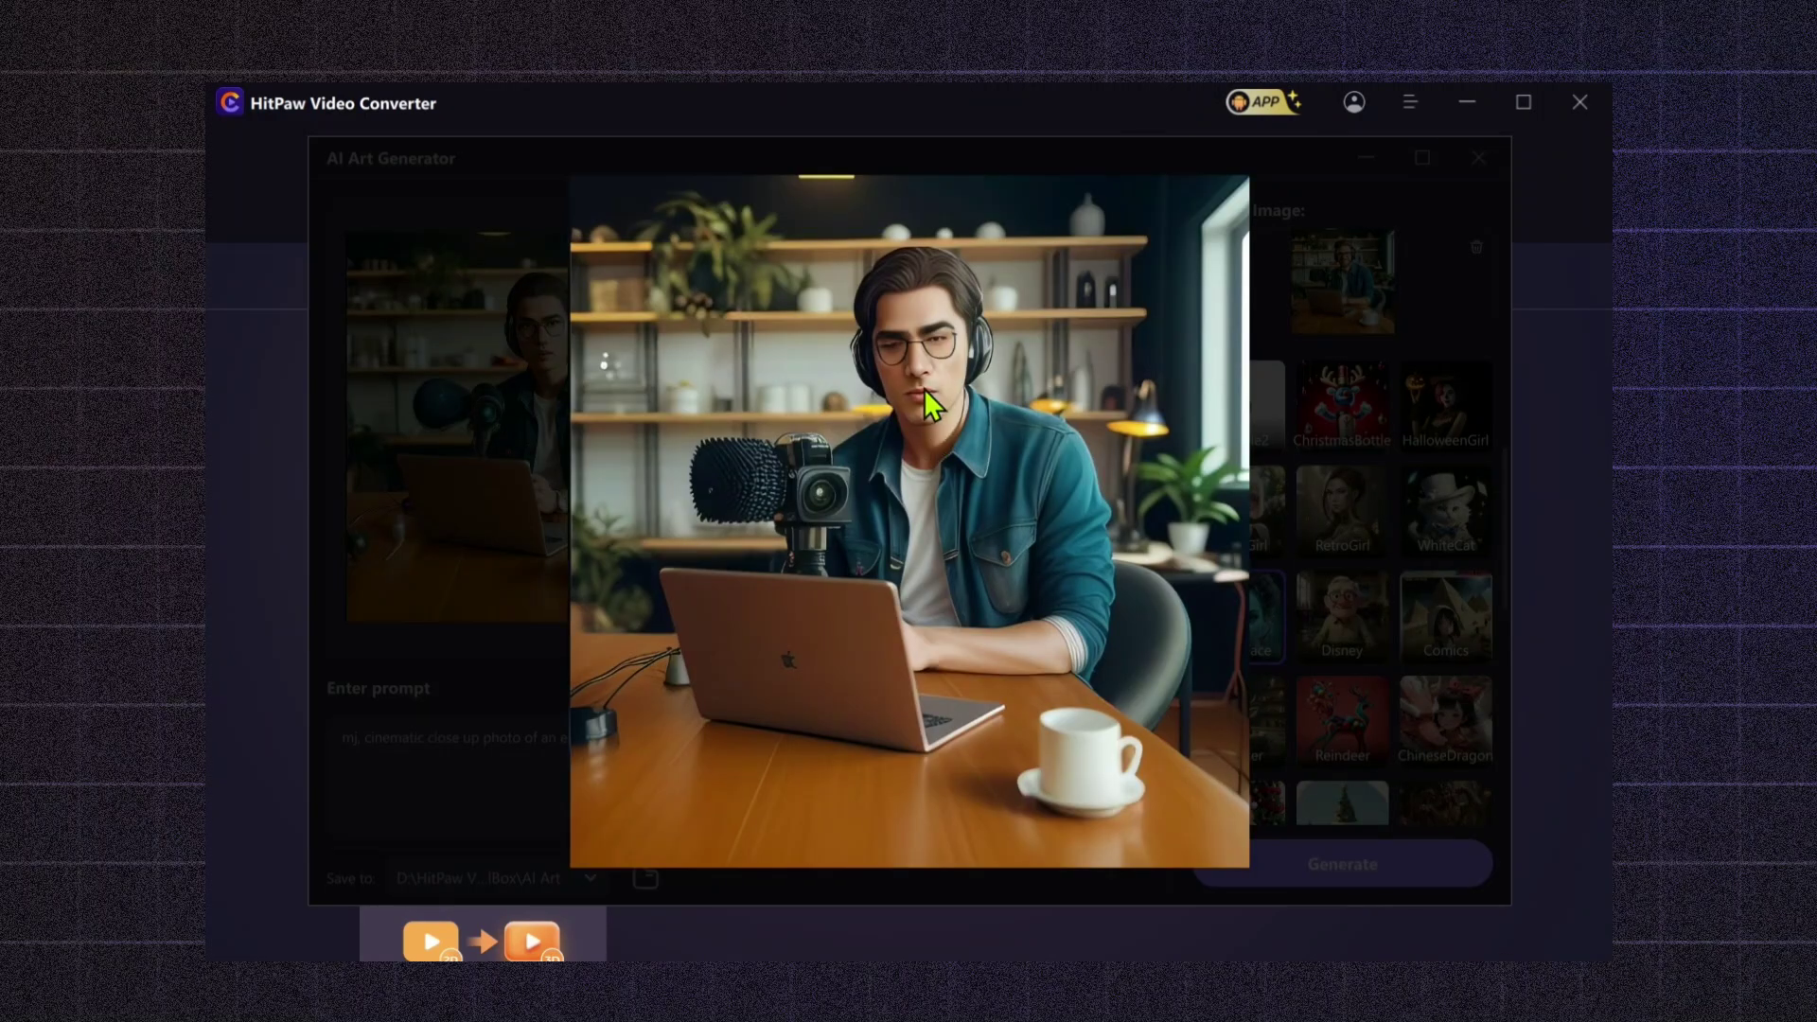
pyautogui.click(933, 407)
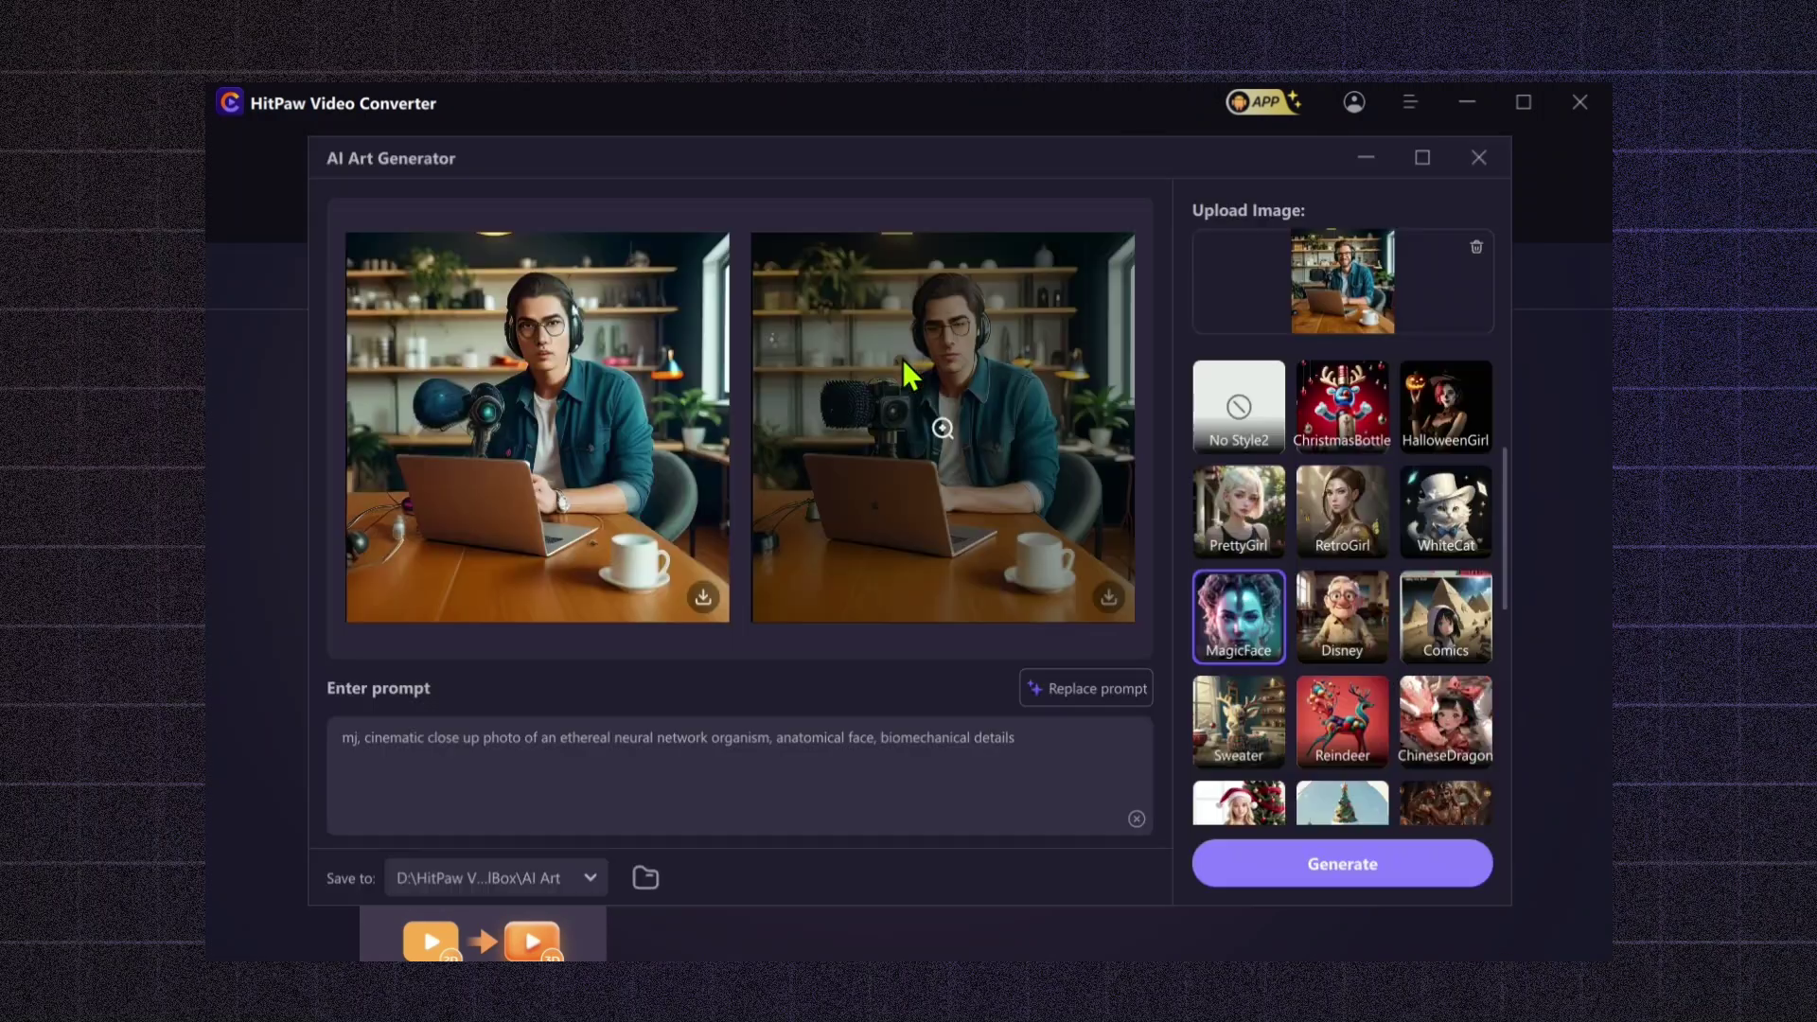
pyautogui.click(530, 416)
pyautogui.click(556, 366)
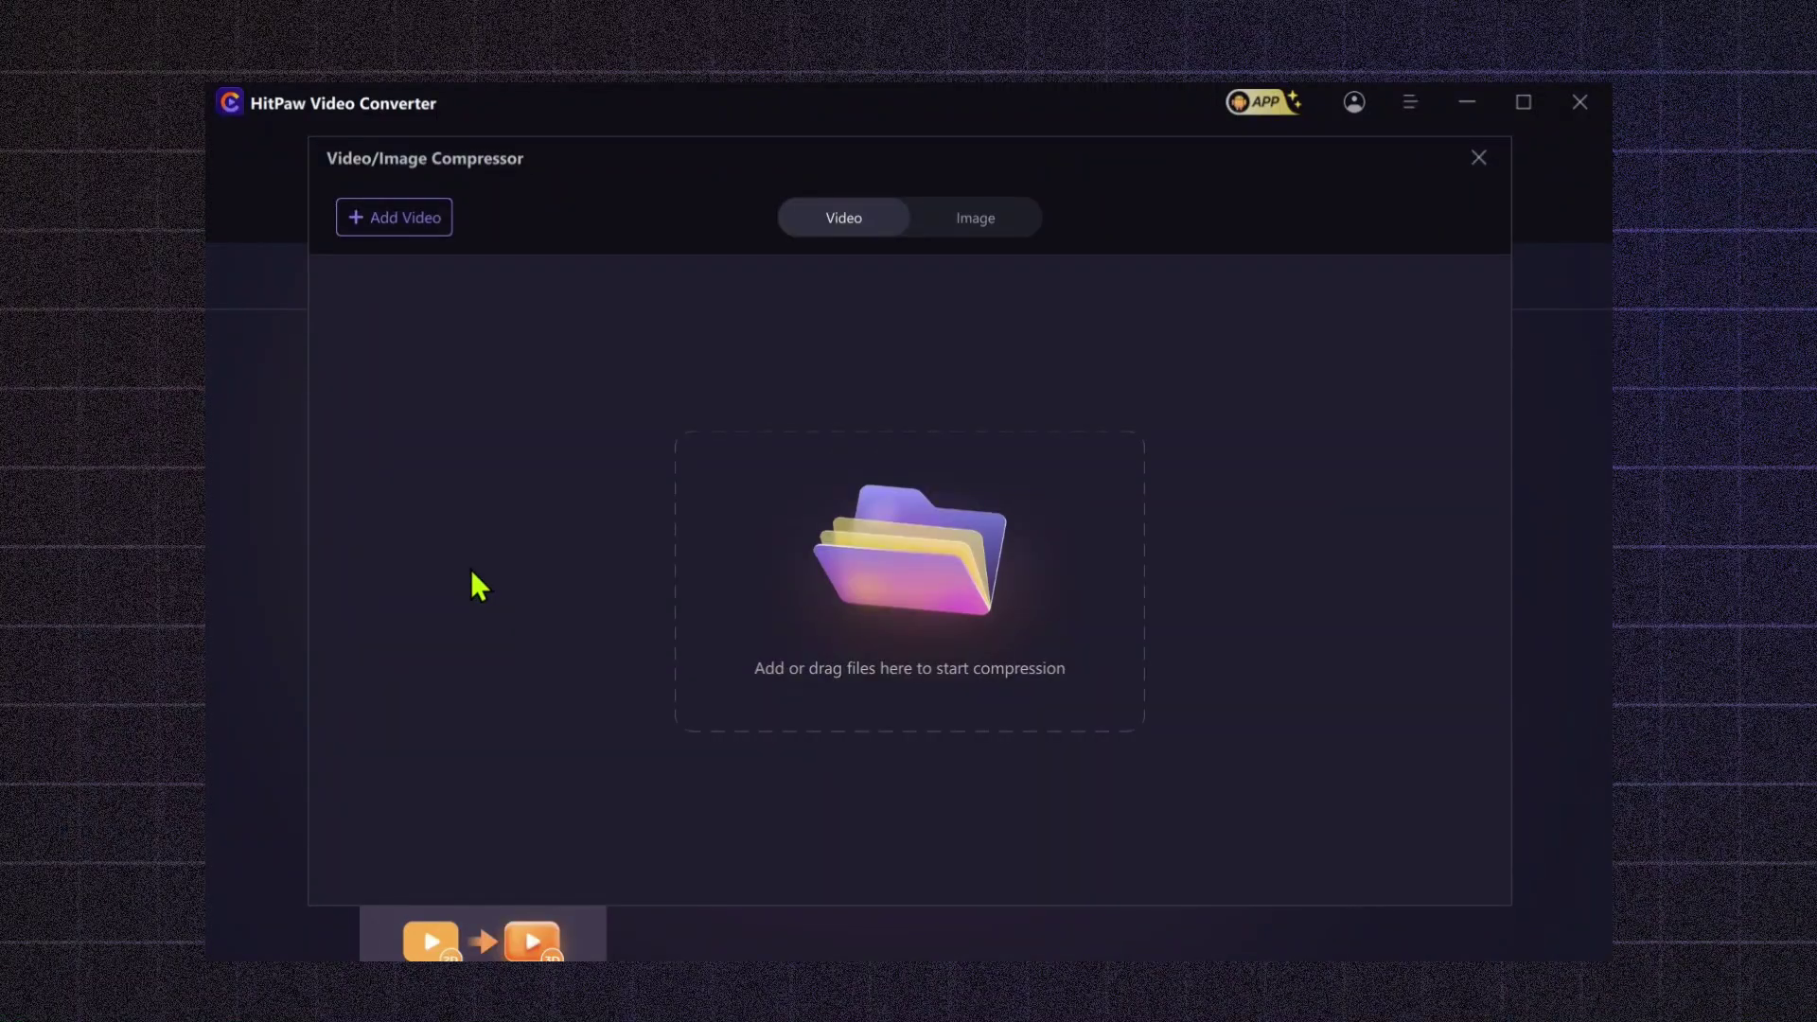
# Step: Compress a JPG photo to 629.15KB and the Girl Footage video to 323.48KB, then close
pyautogui.moveTo(795, 624); pyautogui.dragTo(795, 627)
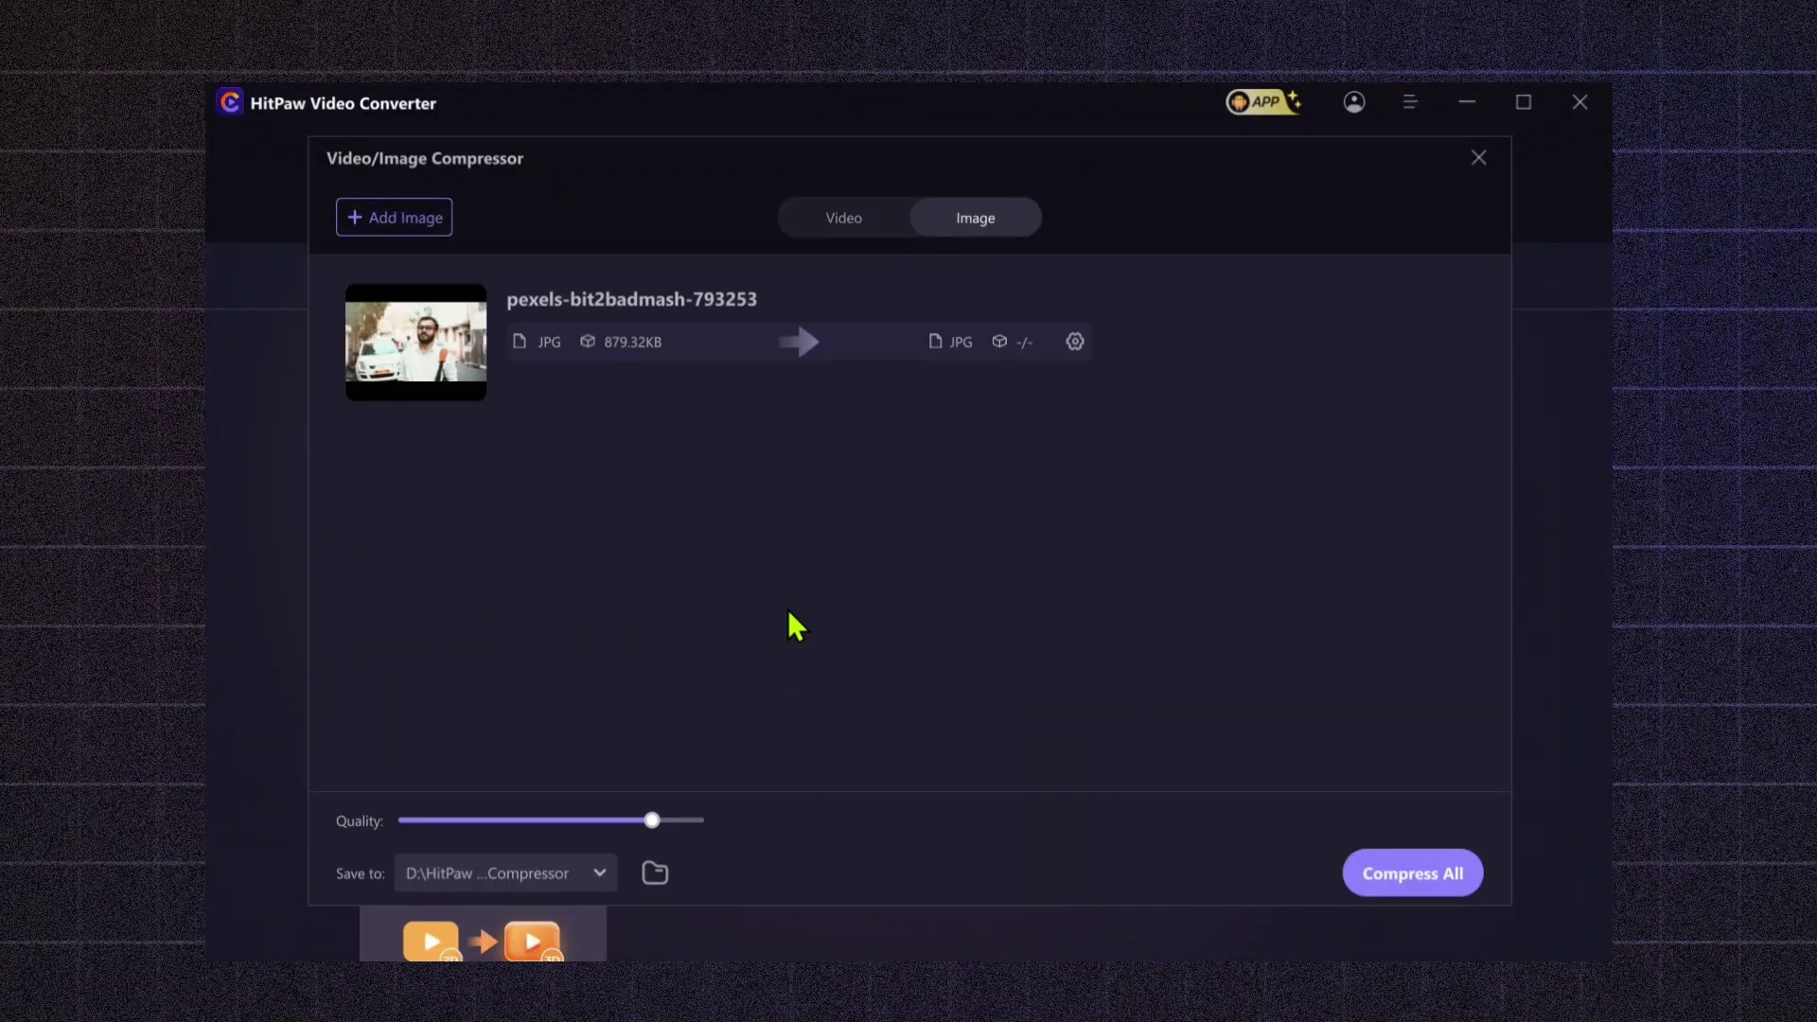
pyautogui.click(1415, 875)
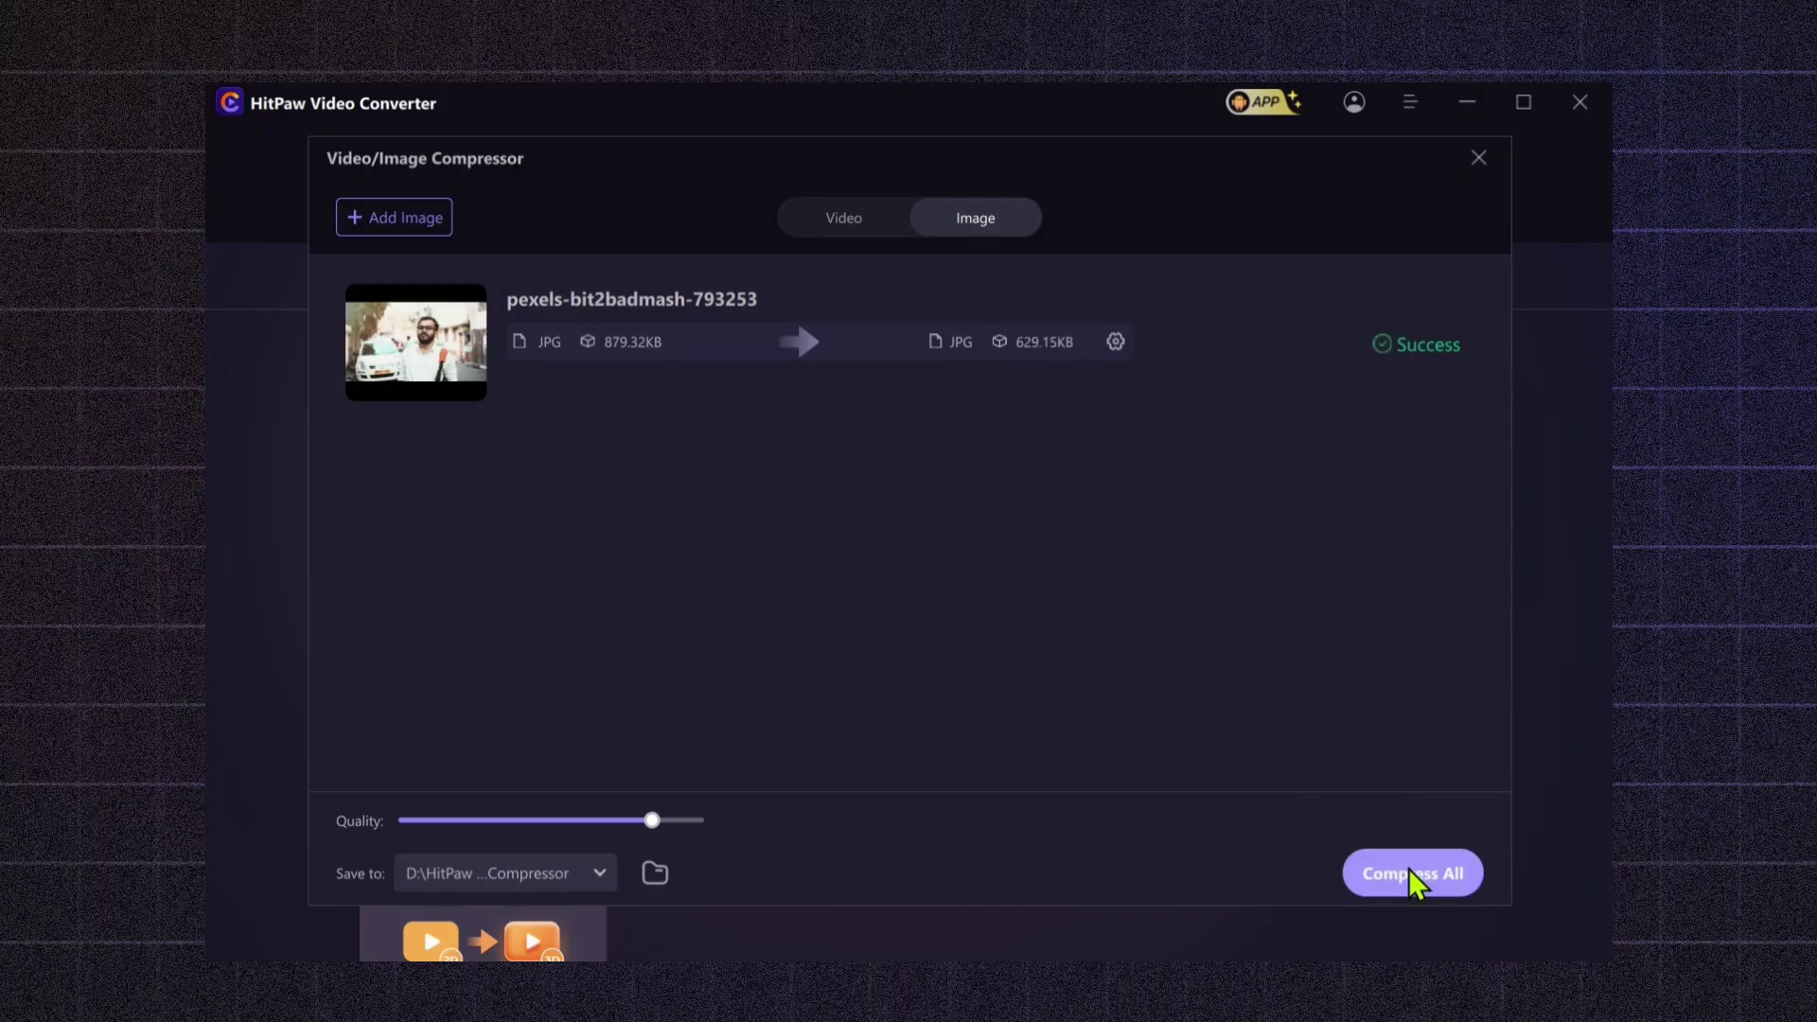
pyautogui.click(844, 220)
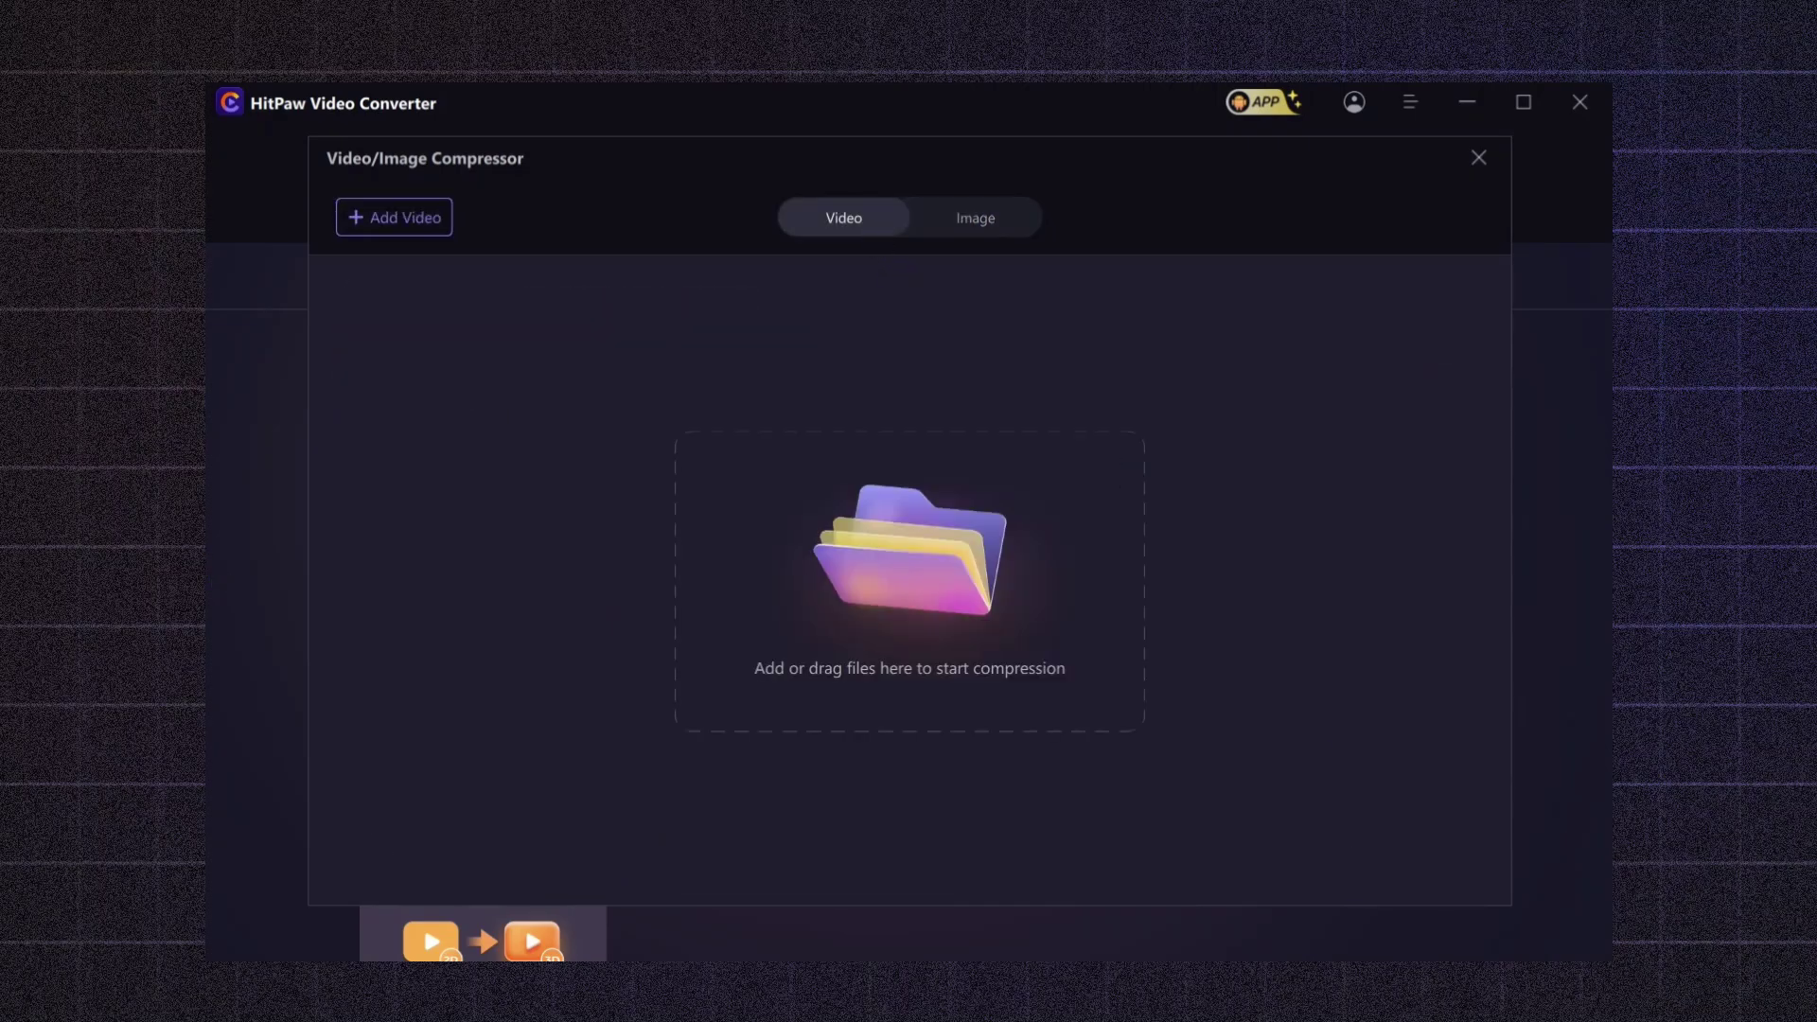
pyautogui.moveTo(914, 547); pyautogui.dragTo(927, 550)
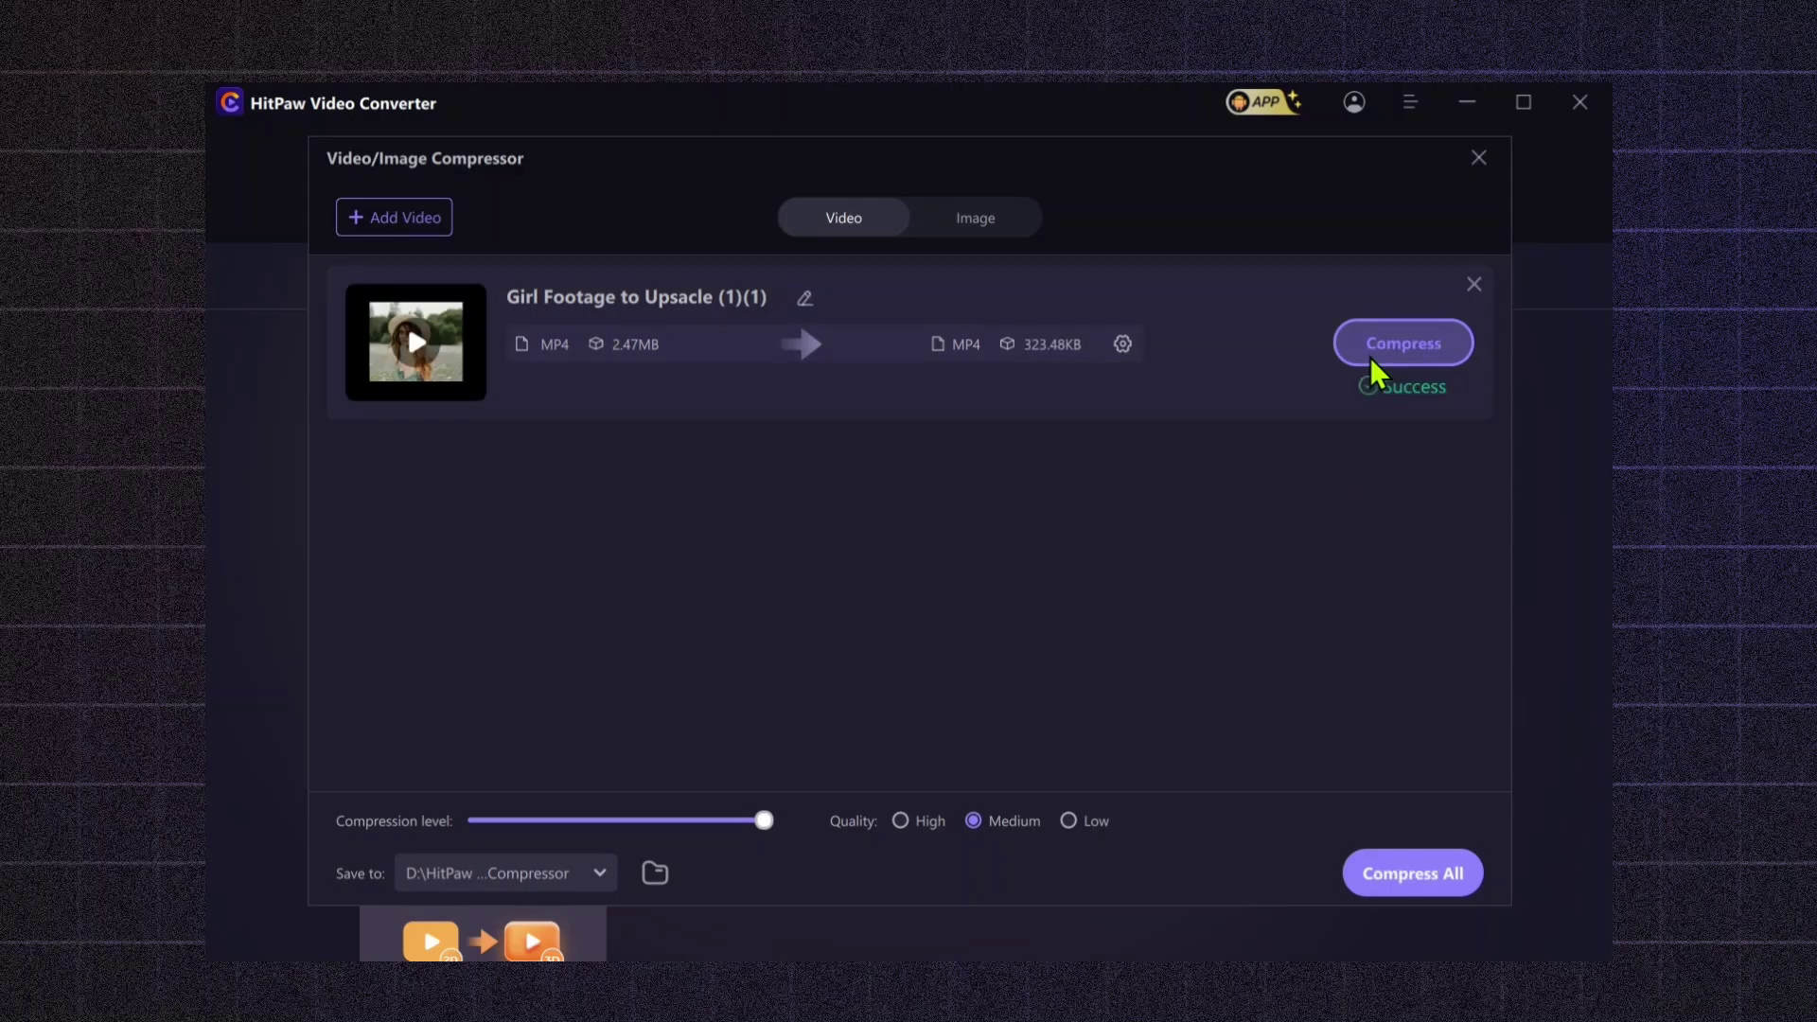
pyautogui.press('Escape')
# Step: Add a video to the DVD&BD Burner and set disc quality to High
pyautogui.click(762, 612)
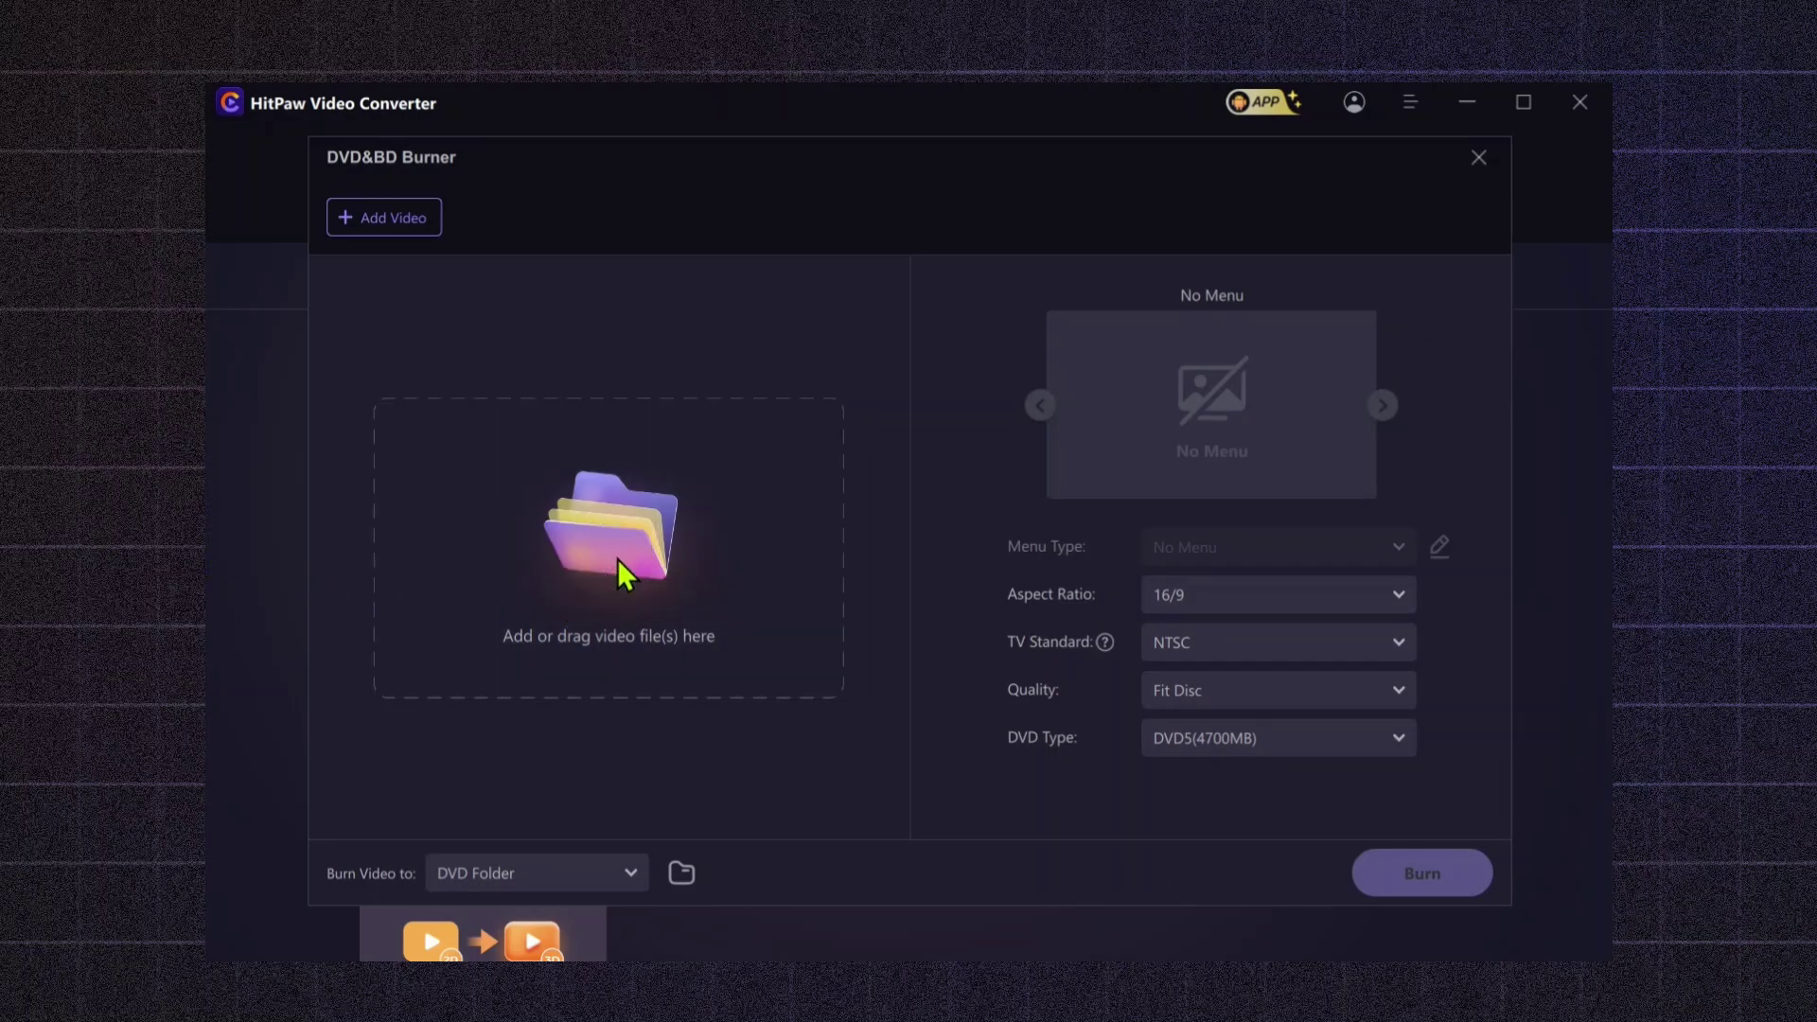
pyautogui.click(1268, 547)
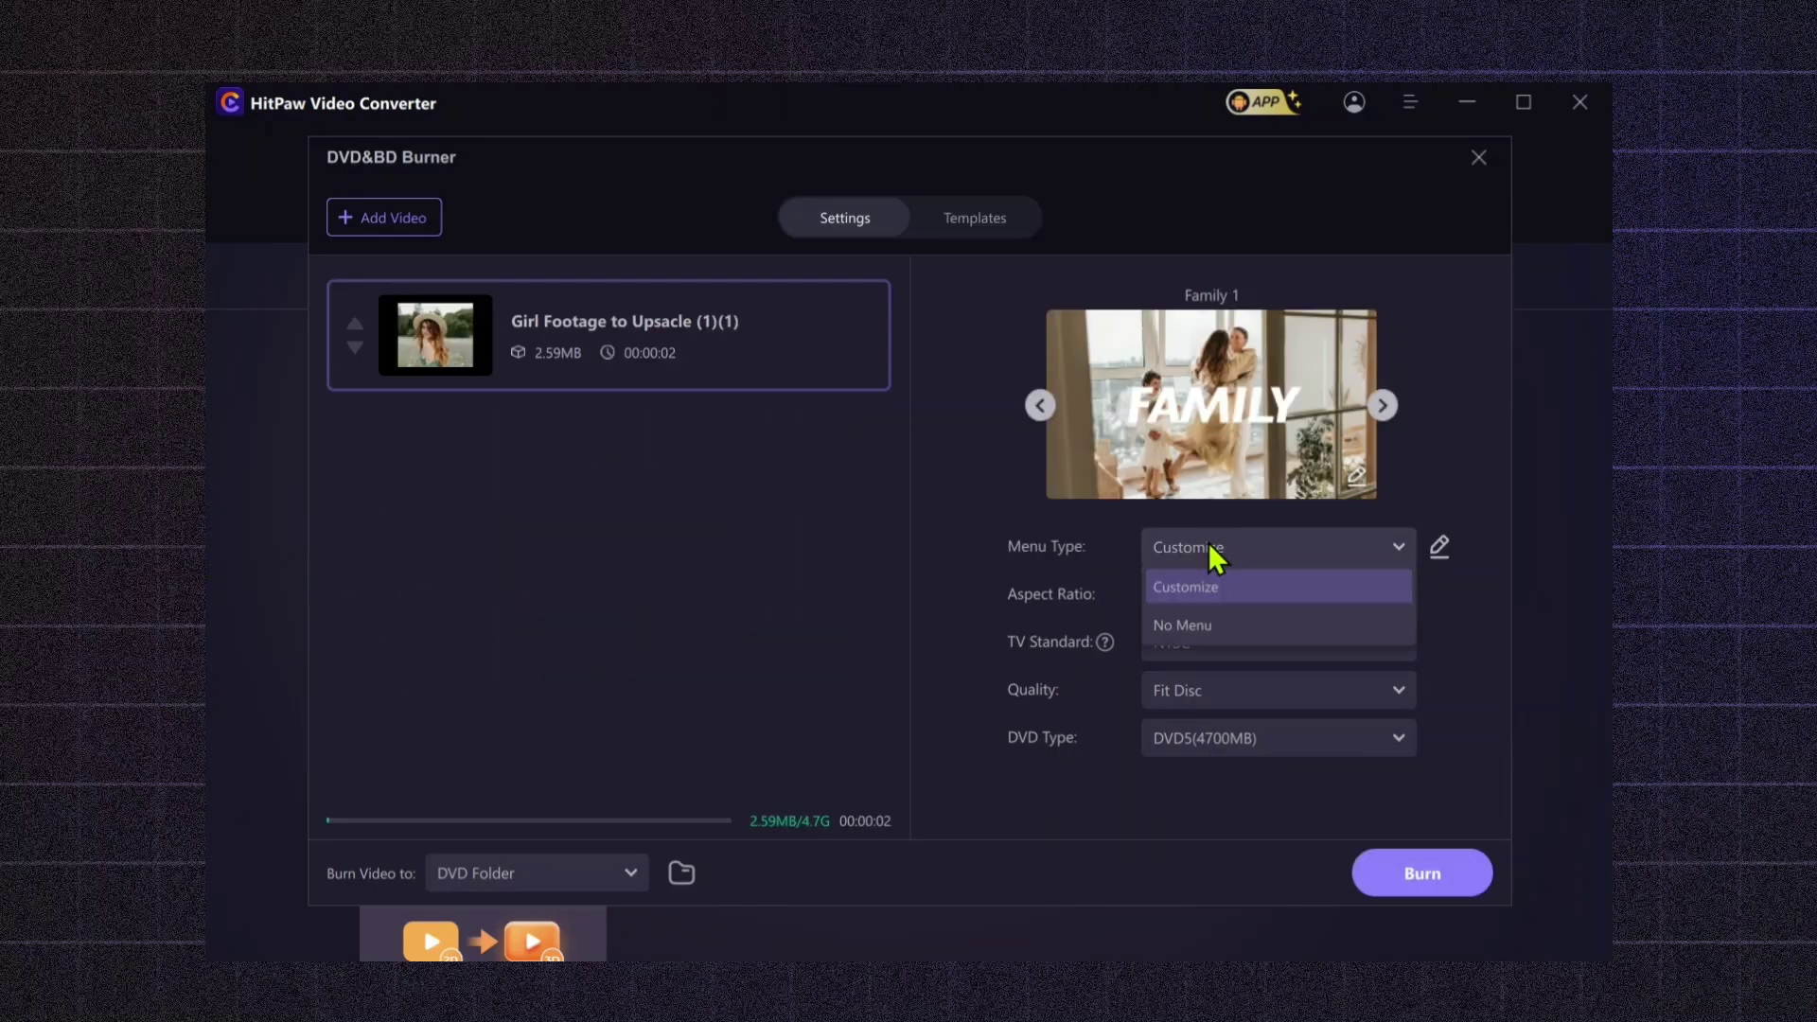
pyautogui.click(1183, 584)
pyautogui.click(1225, 595)
pyautogui.click(1193, 632)
pyautogui.click(1277, 690)
pyautogui.click(1187, 769)
# Step: Burn it to an ISO file with the Animation 1 Cherry menu template, then close
pyautogui.click(492, 873)
pyautogui.click(463, 833)
pyautogui.click(1268, 737)
pyautogui.click(975, 218)
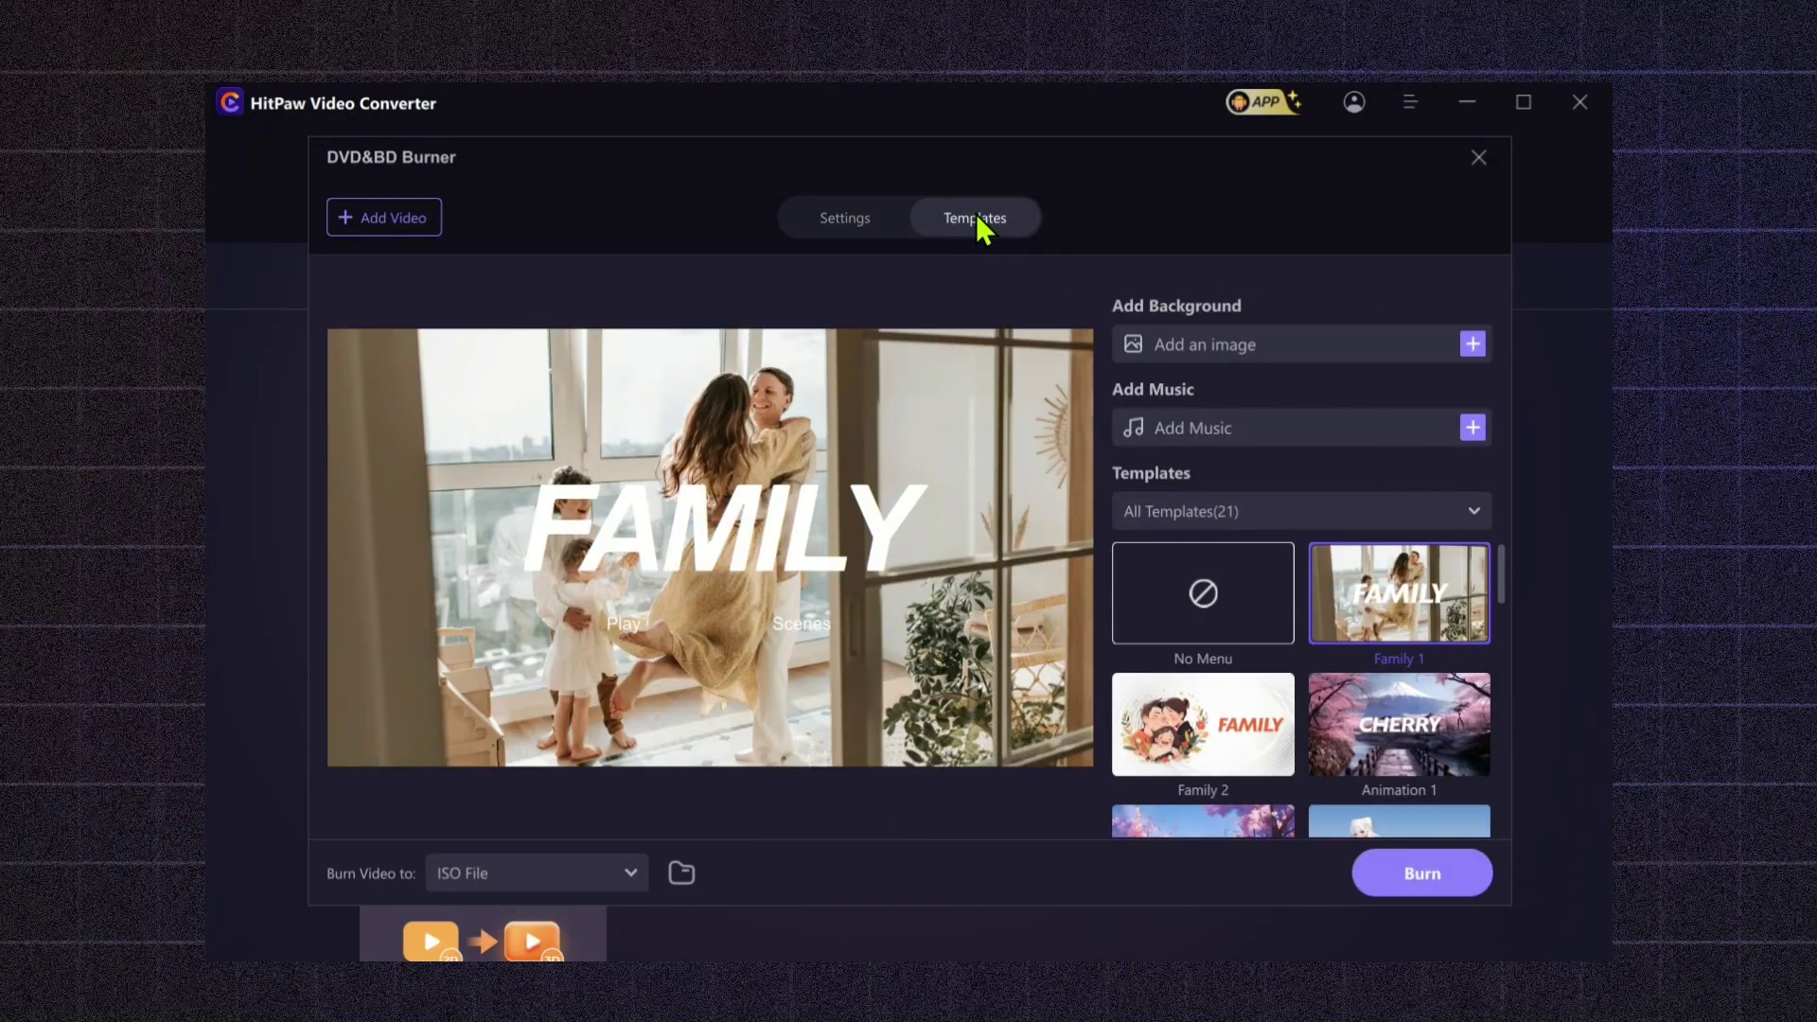
pyautogui.click(1399, 724)
pyautogui.click(1429, 876)
pyautogui.click(1139, 602)
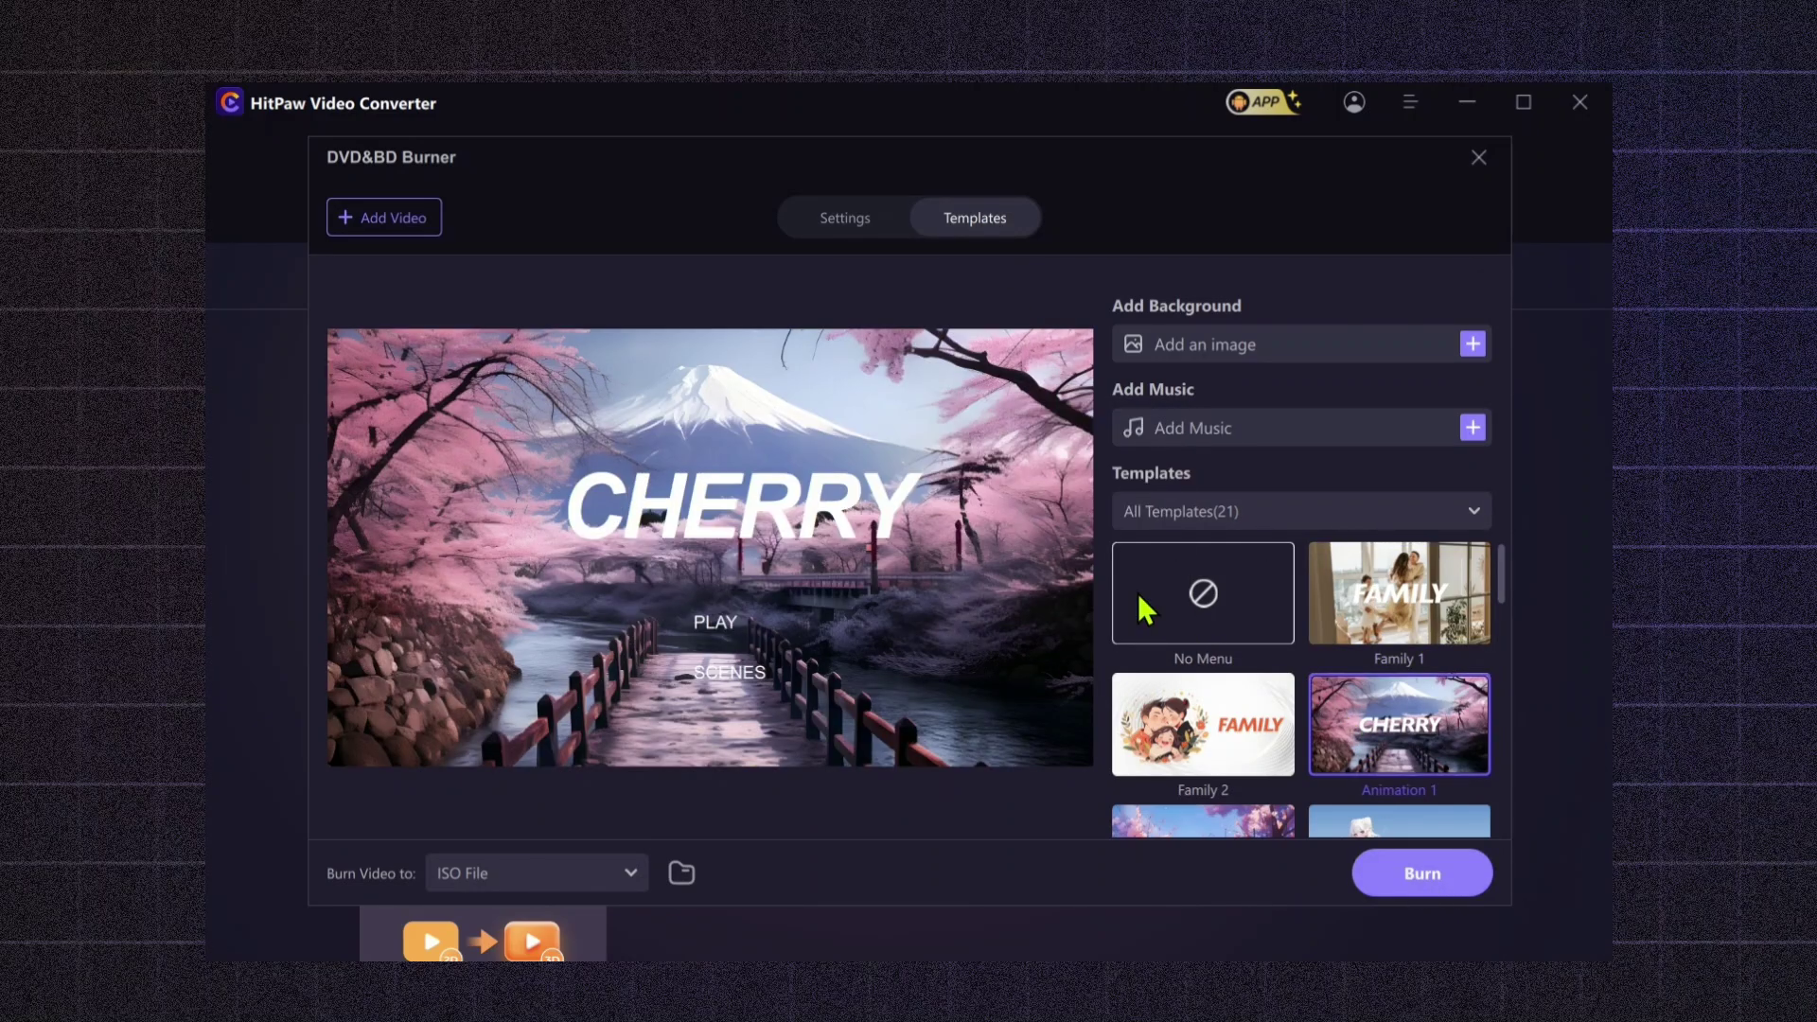
pyautogui.press('Escape')
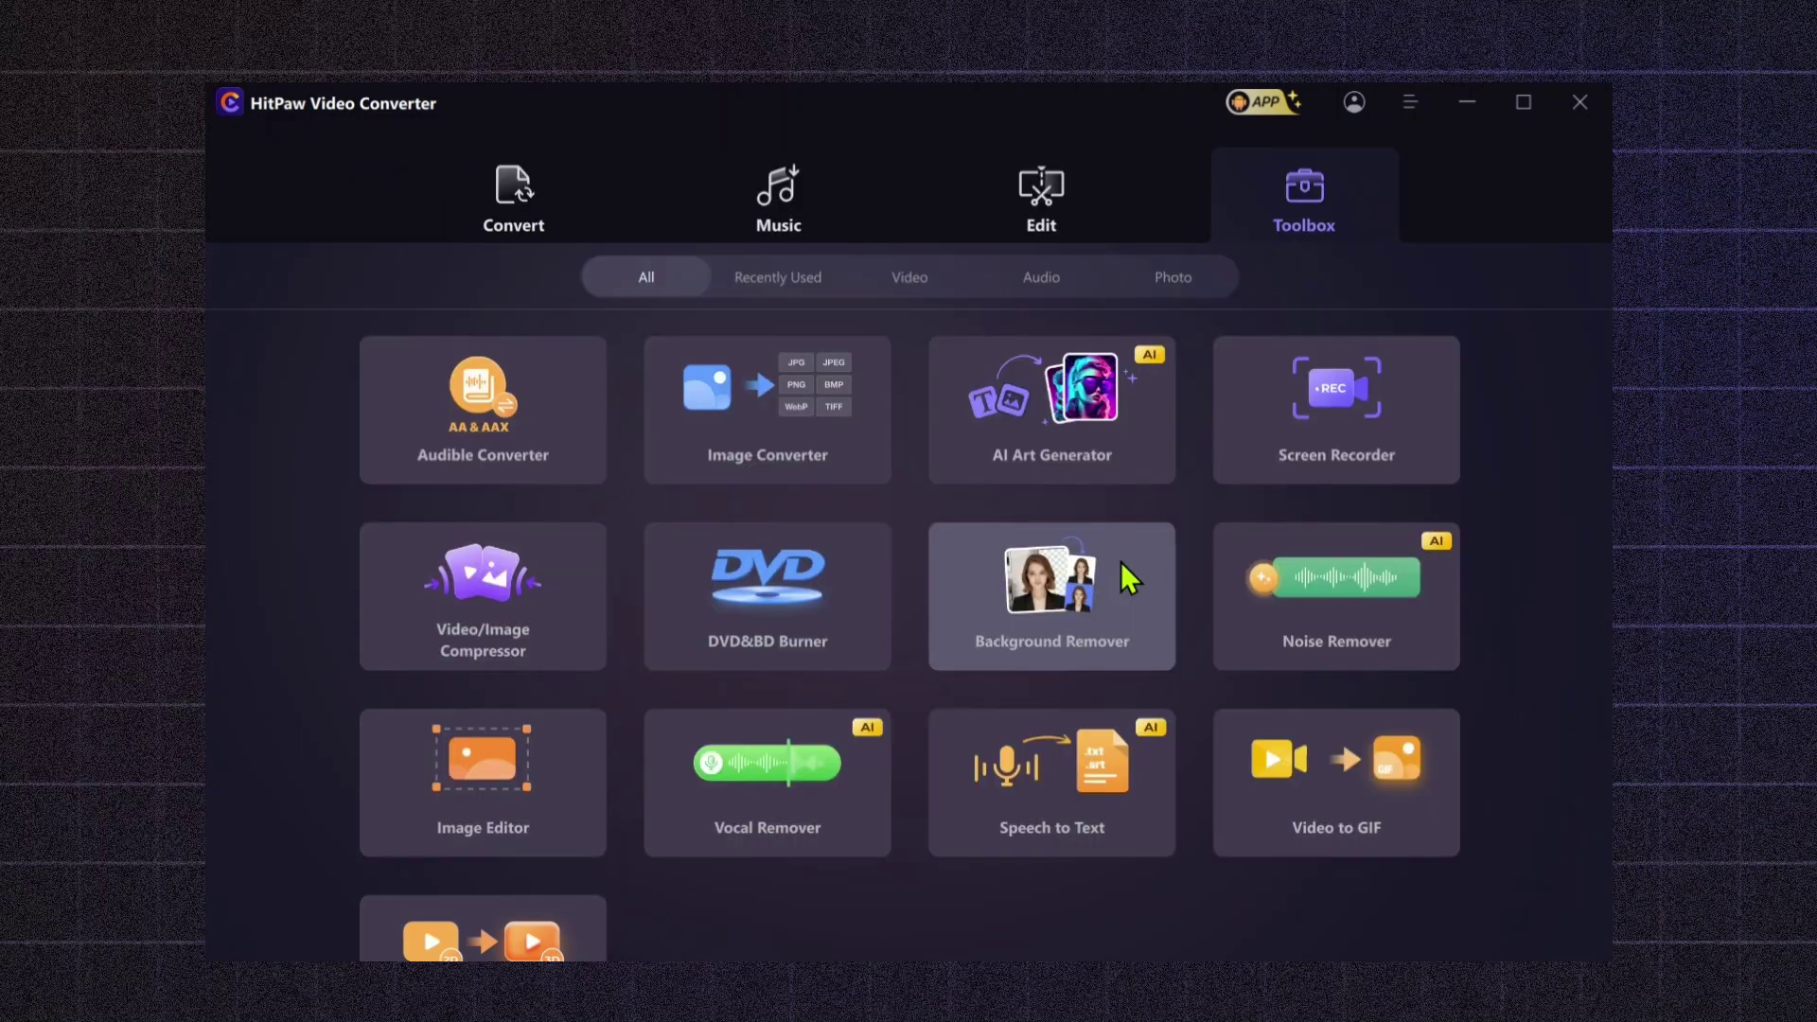
# Step: Remove the background from 2Capture.PNG and compare results in the Edit and Background tabs
pyautogui.click(1129, 577)
pyautogui.doubleClick(767, 254)
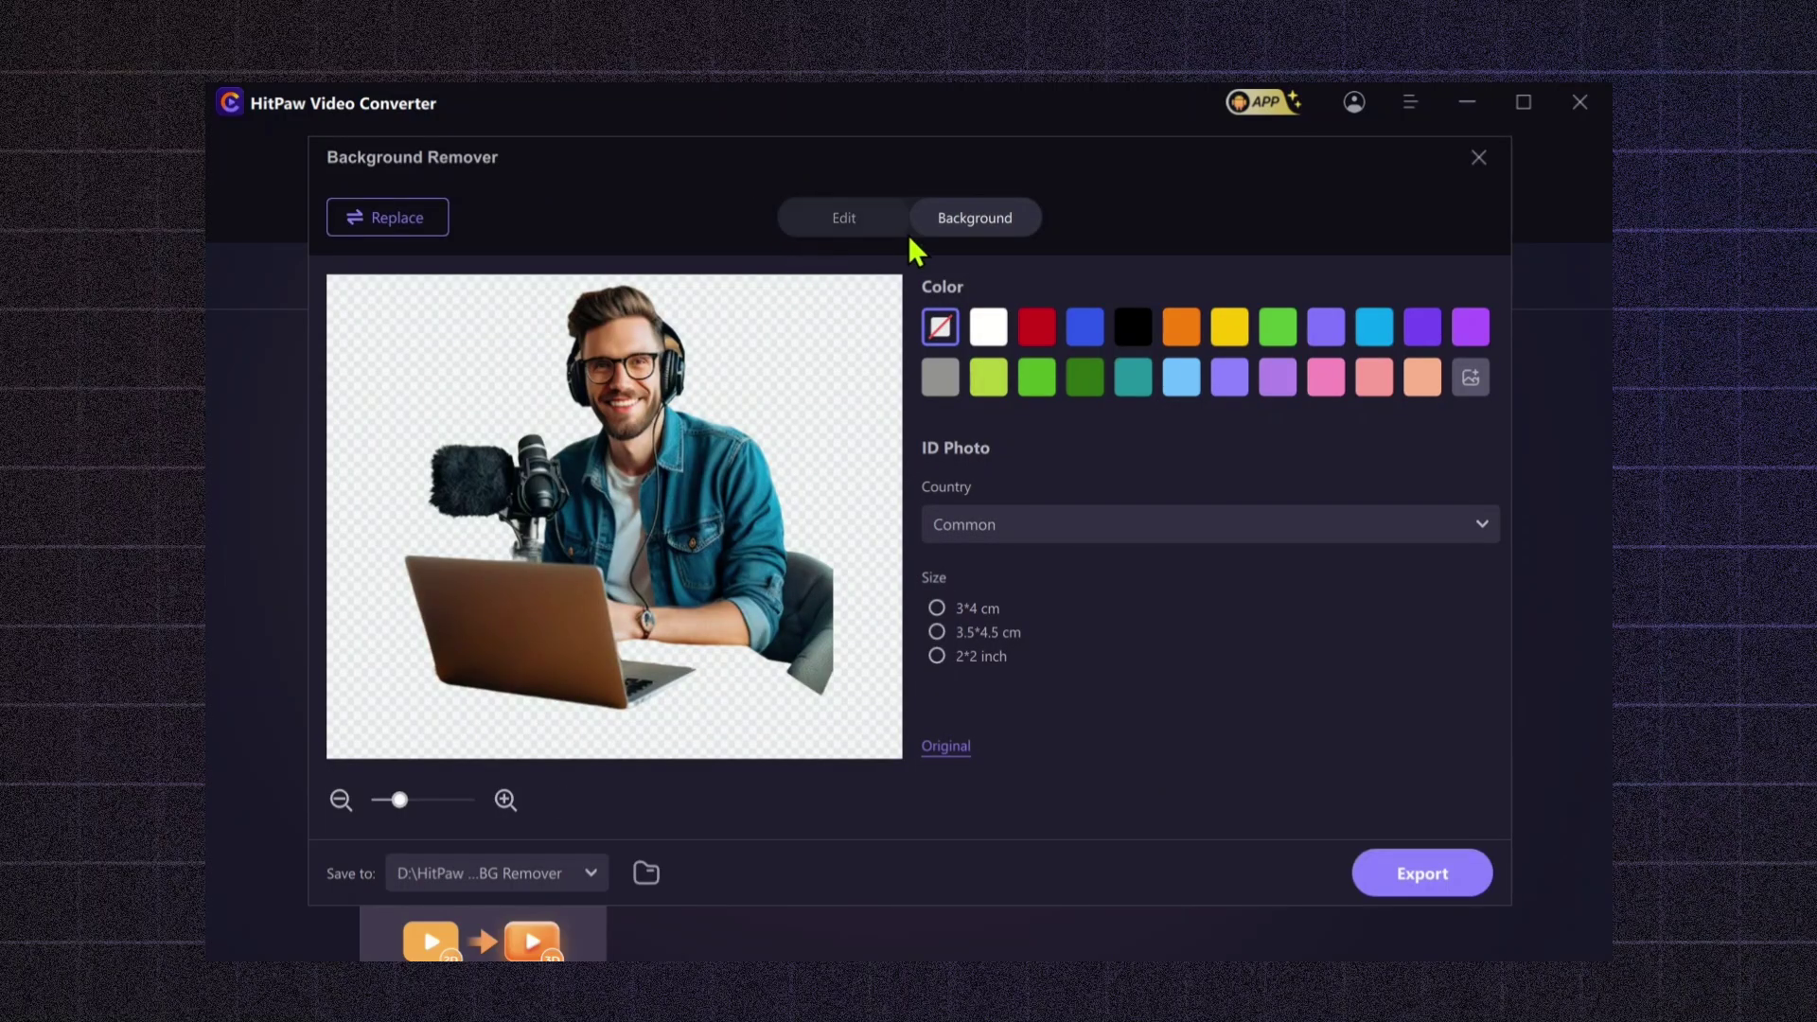
pyautogui.click(845, 219)
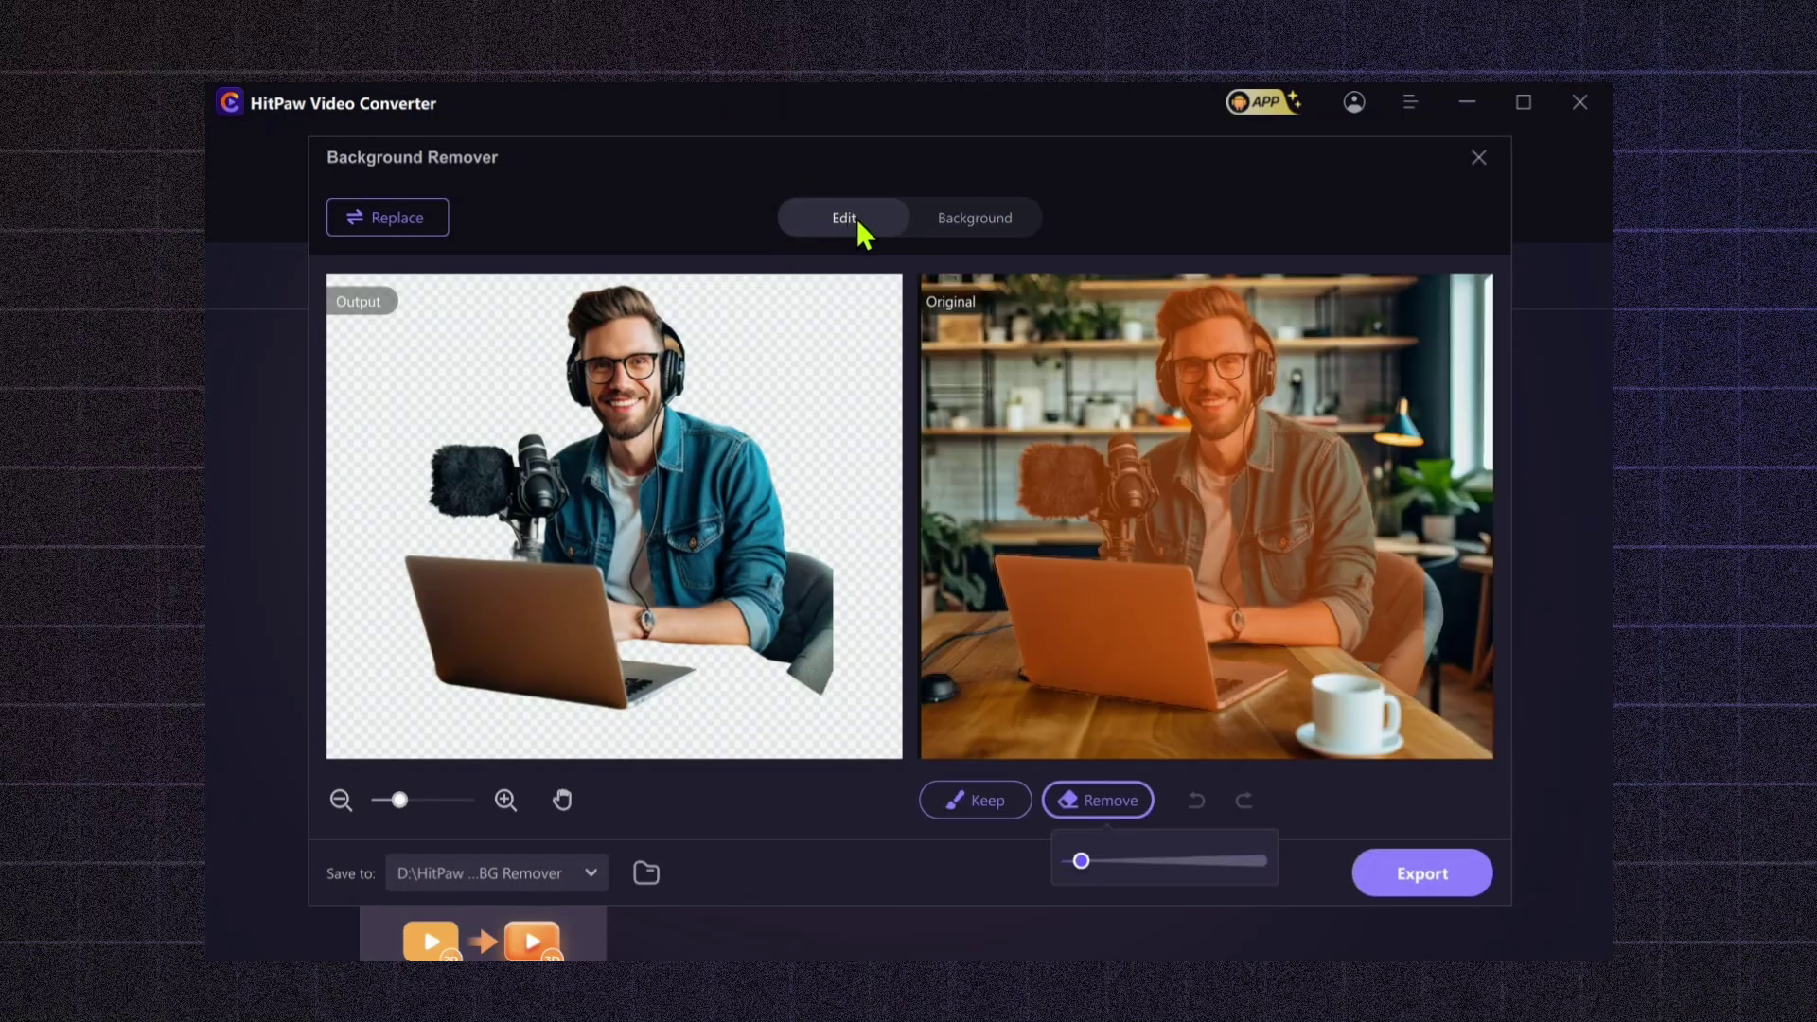
pyautogui.click(958, 222)
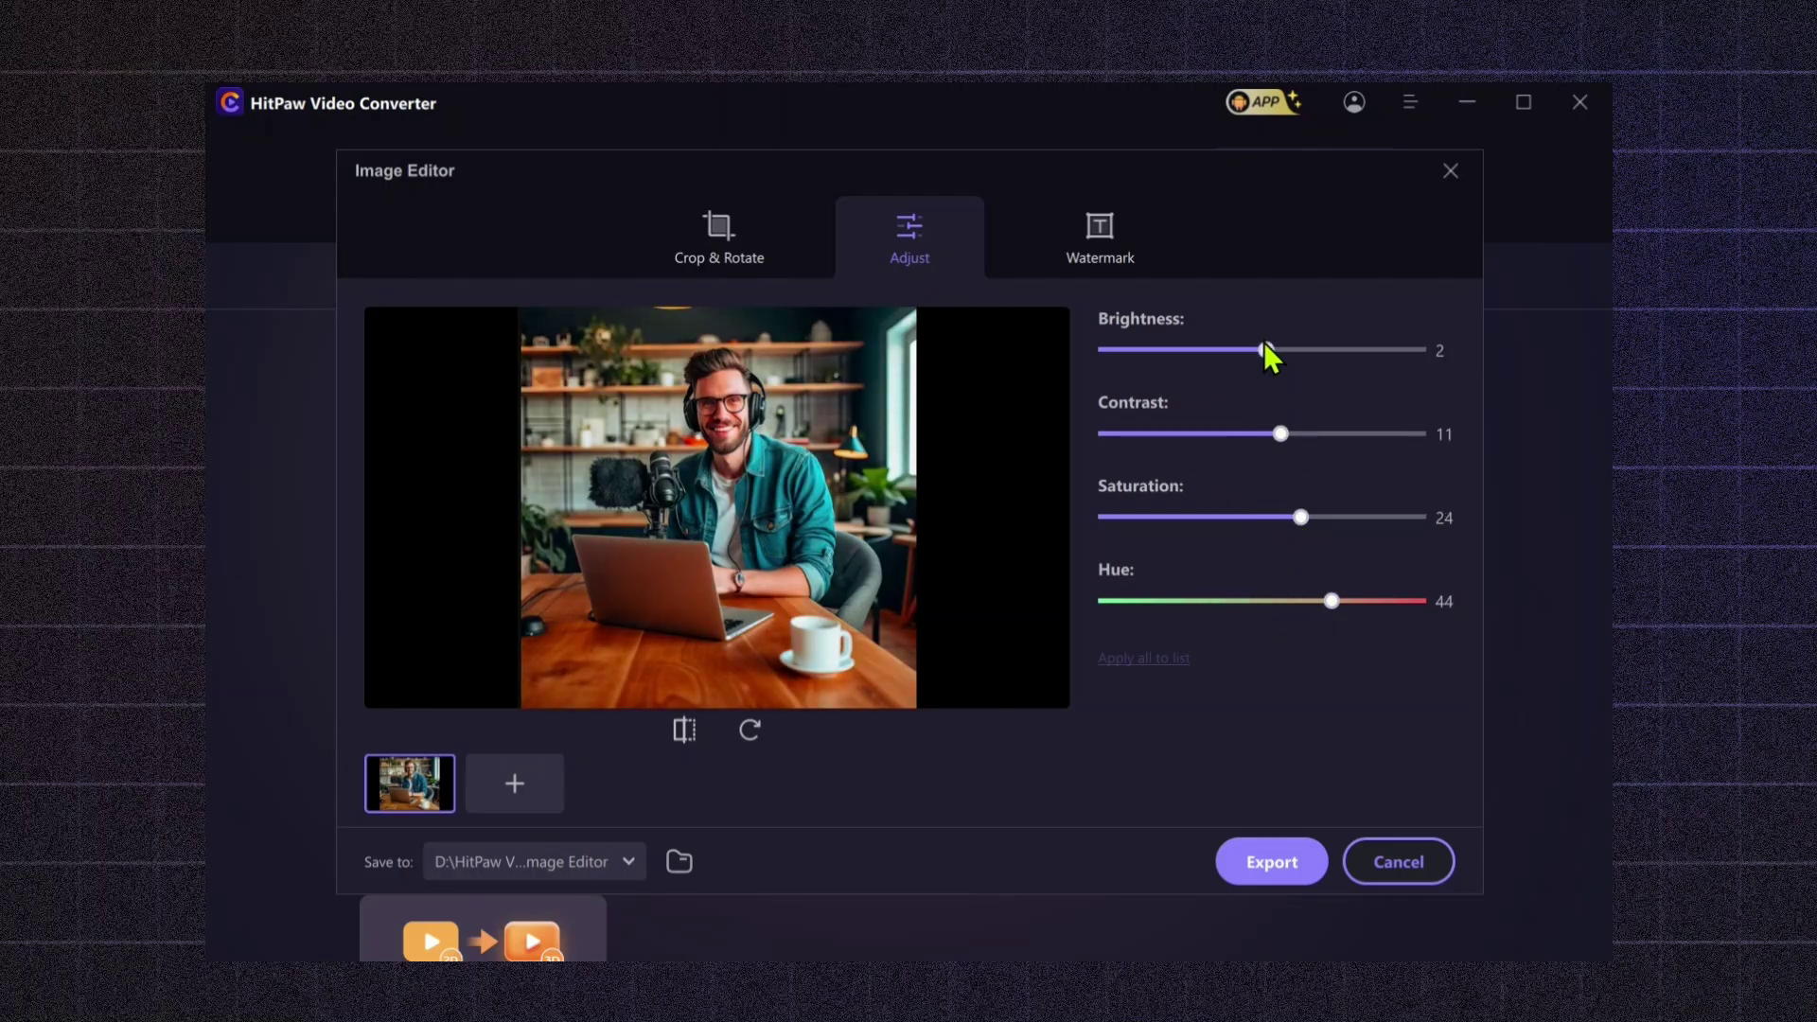
# Step: Lower the desk photo's brightness to 0 in the Image Editor
pyautogui.moveTo(1265, 346); pyautogui.dragTo(1262, 348)
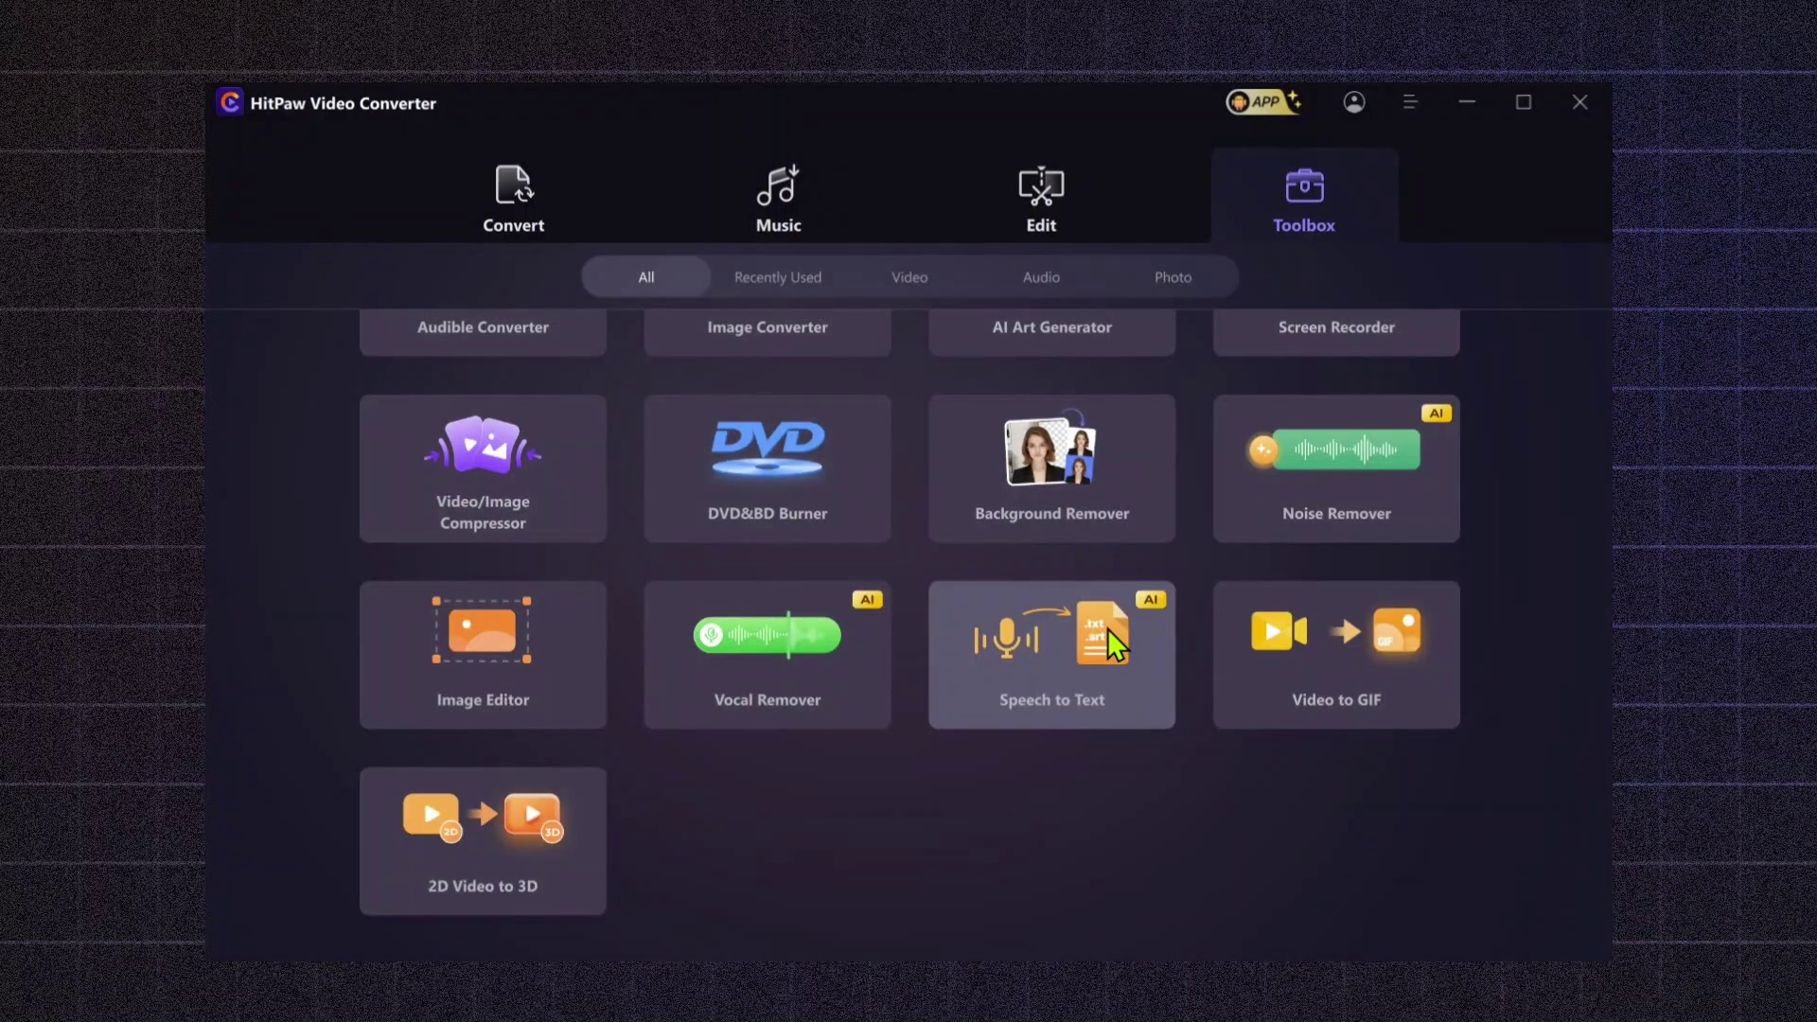
# Step: Load the MINIMAX video into Speech to Text
pyautogui.click(1110, 644)
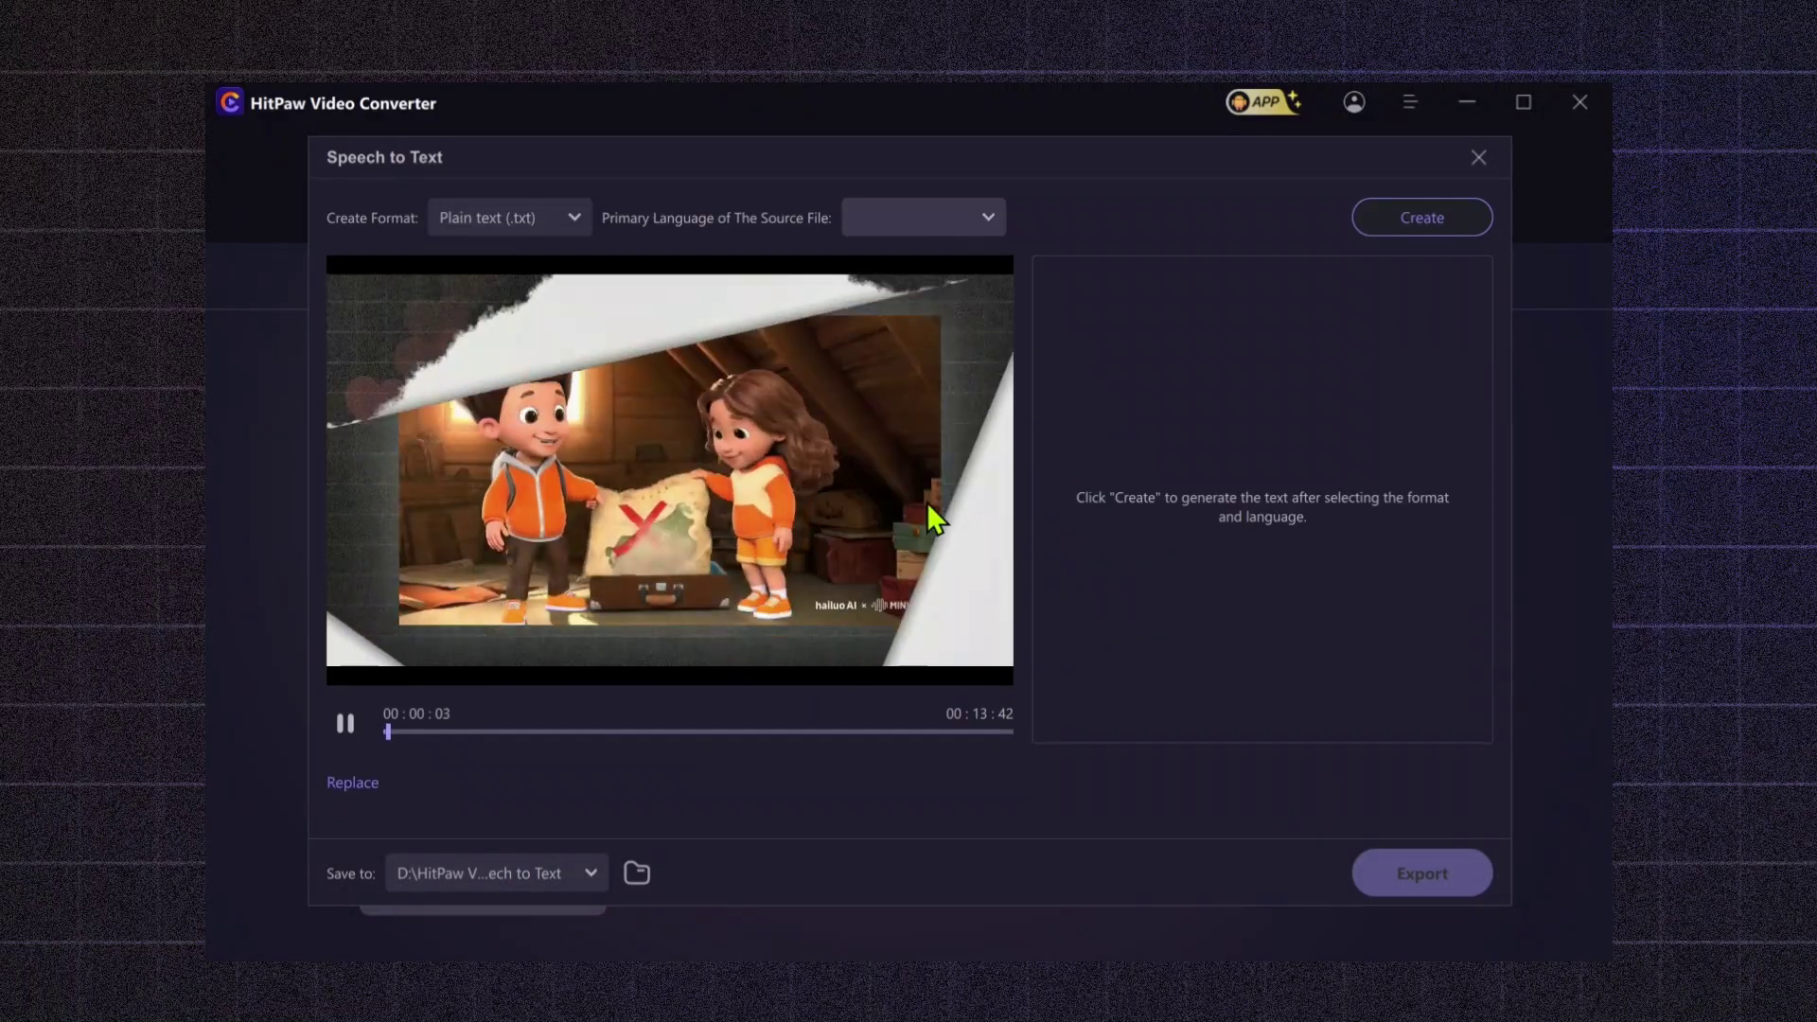
pyautogui.click(922, 217)
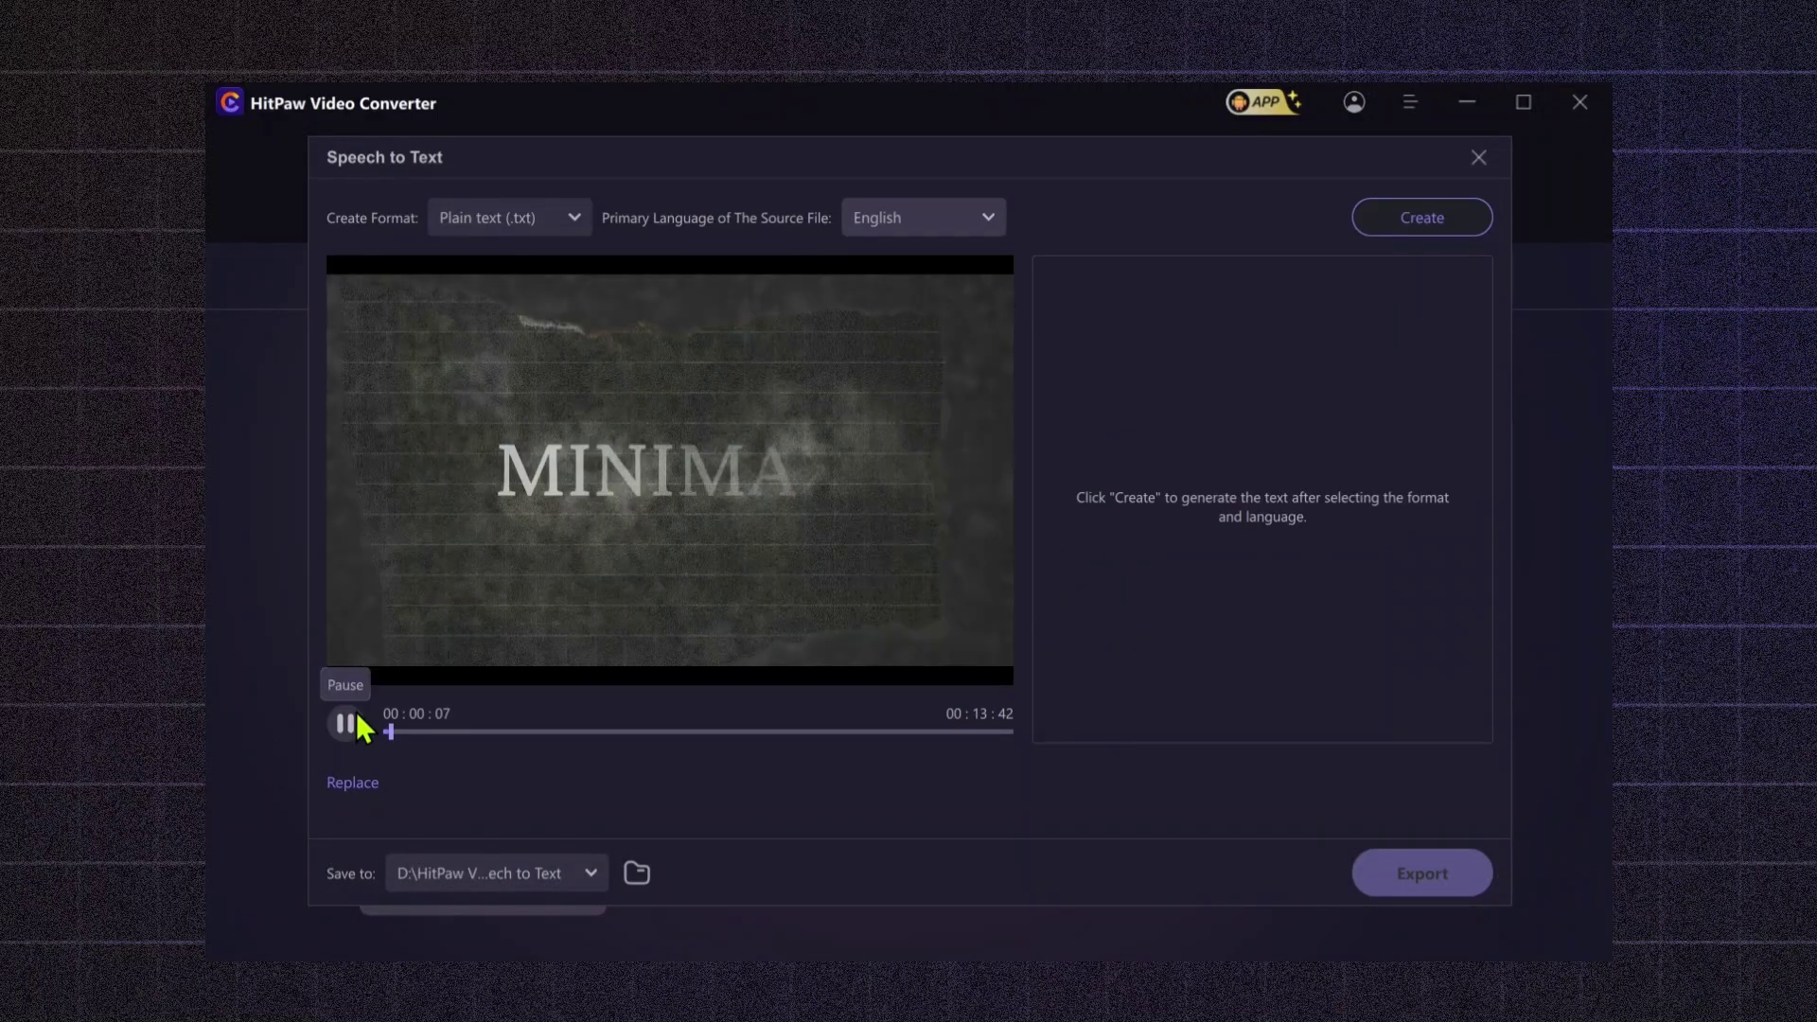
pyautogui.click(360, 727)
# Step: Generate the 14260-character transcript, scroll through it, and close the tool
pyautogui.click(1399, 216)
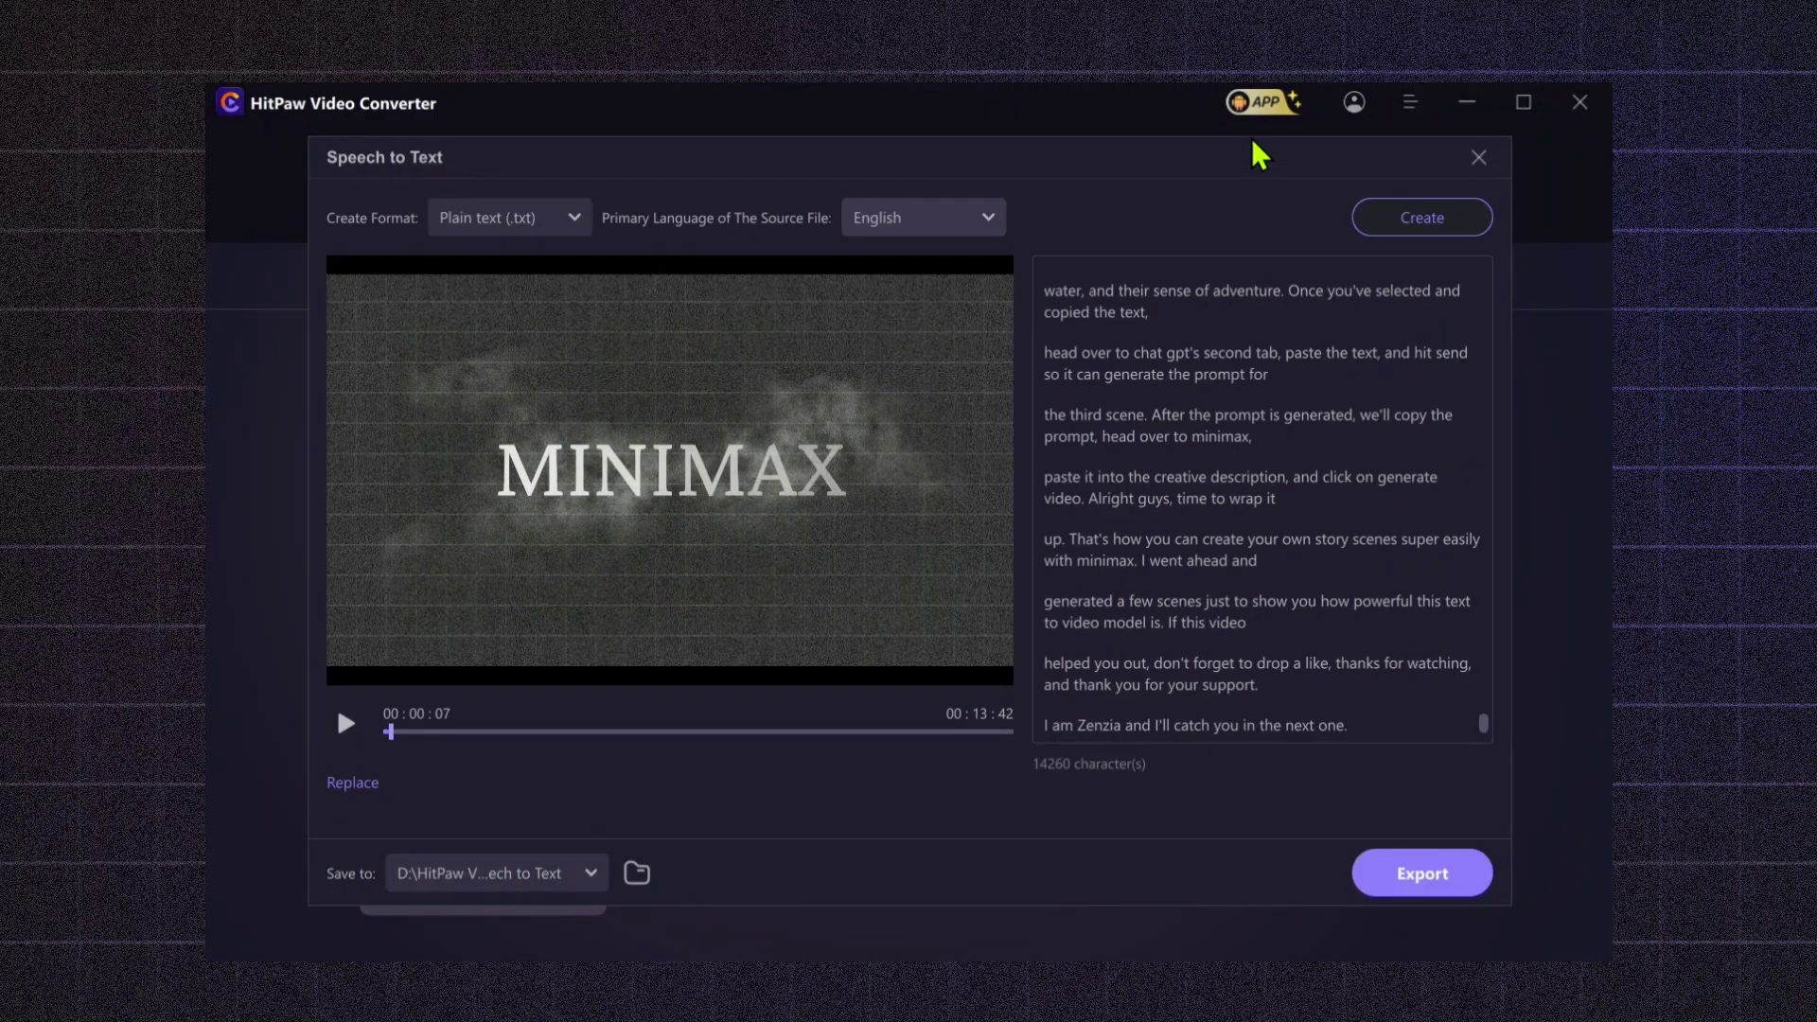
pyautogui.scroll(15, 1322, 478)
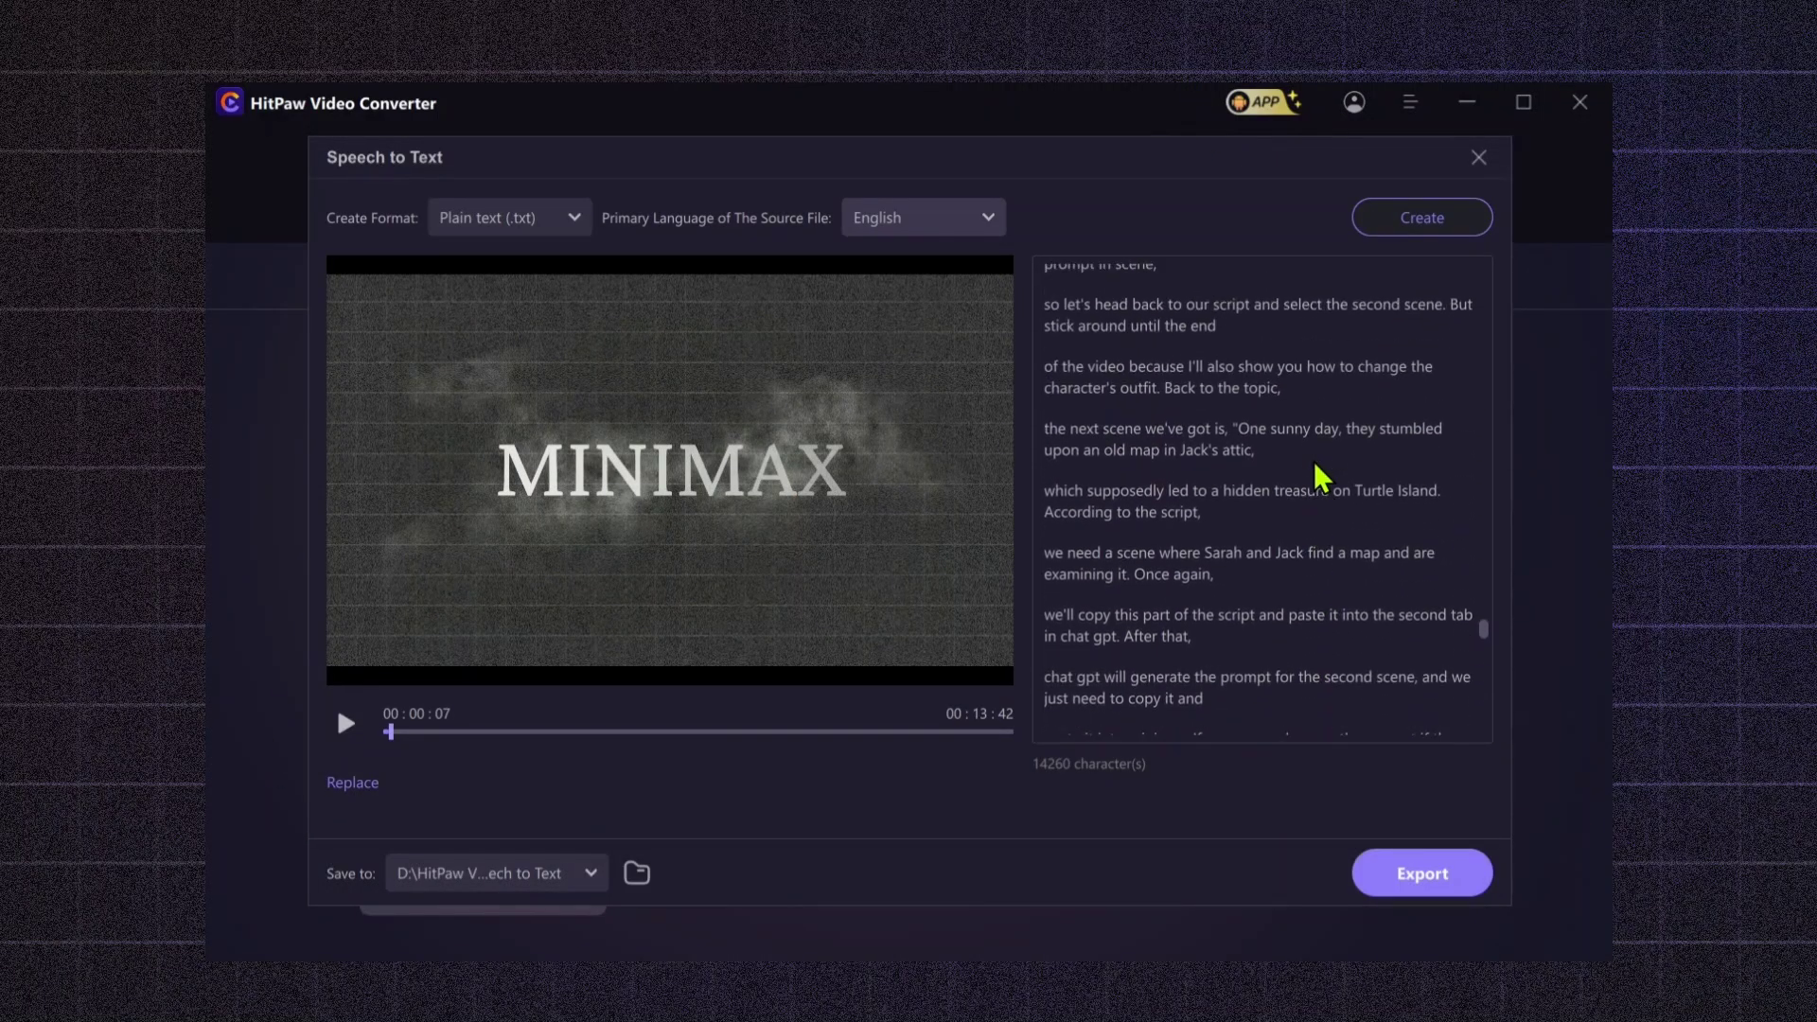
pyautogui.scroll(15, 1322, 478)
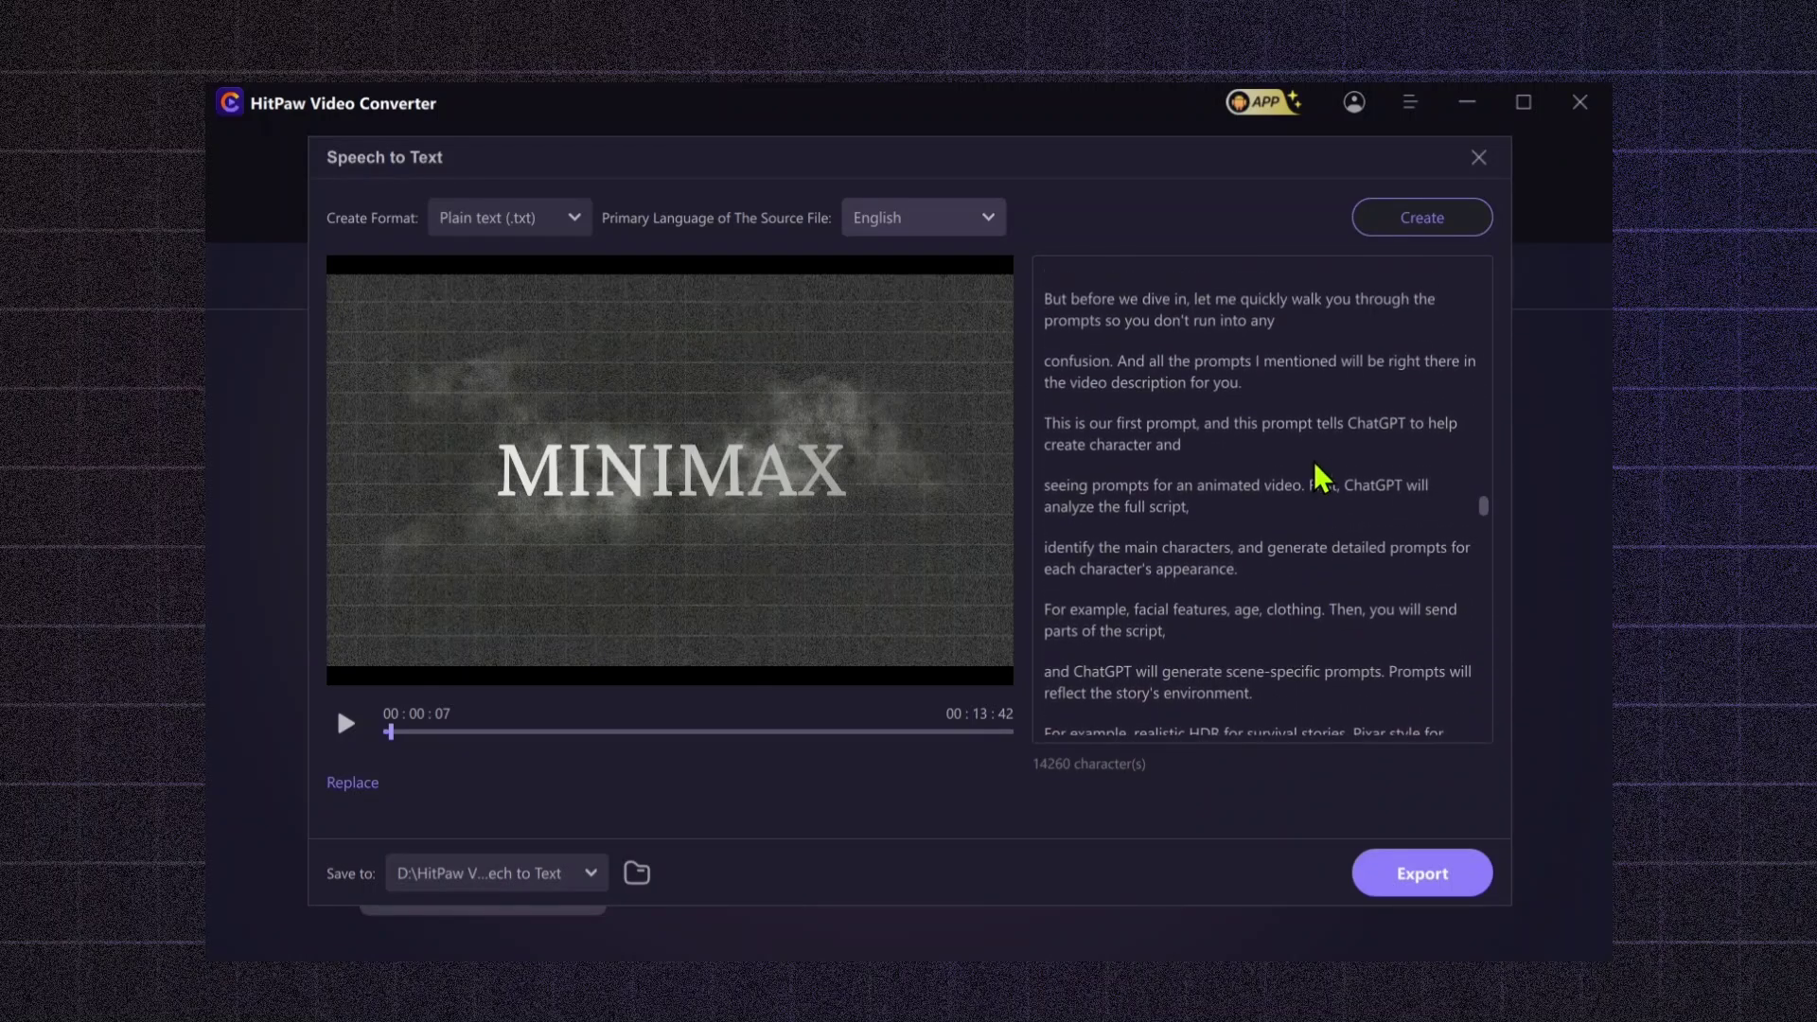
pyautogui.scroll(12, 1322, 478)
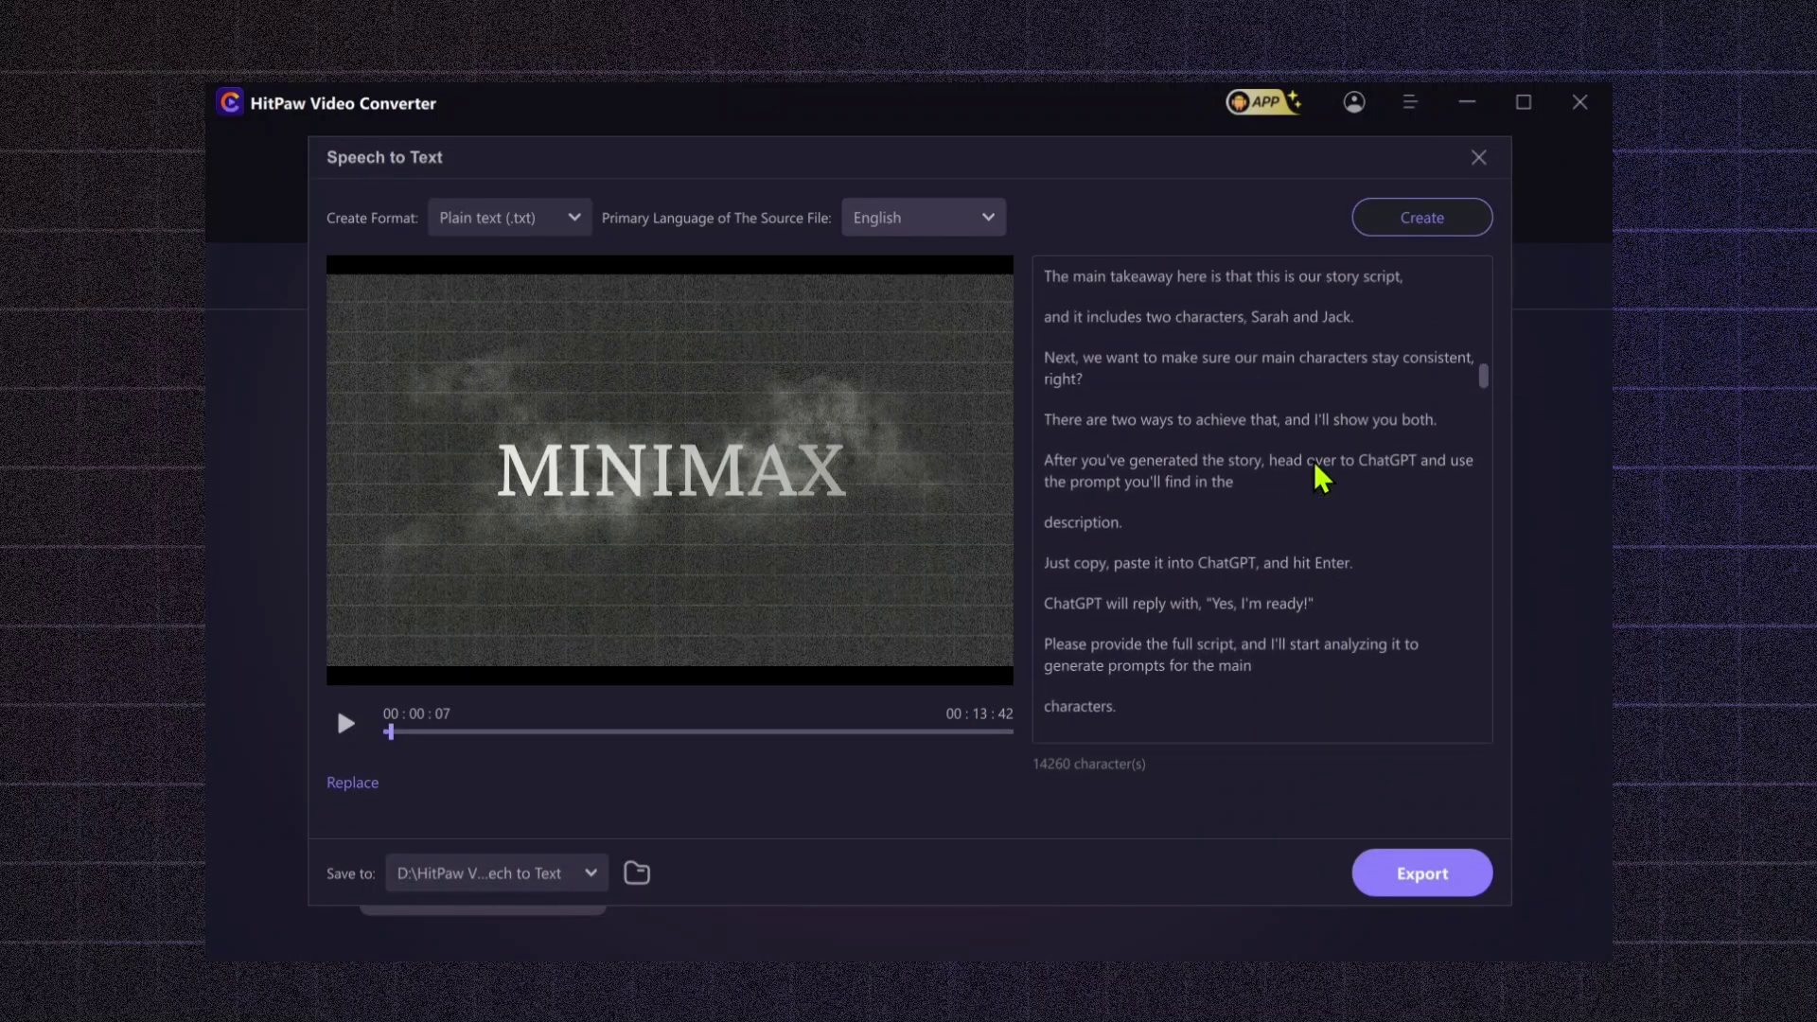
pyautogui.press('Escape')
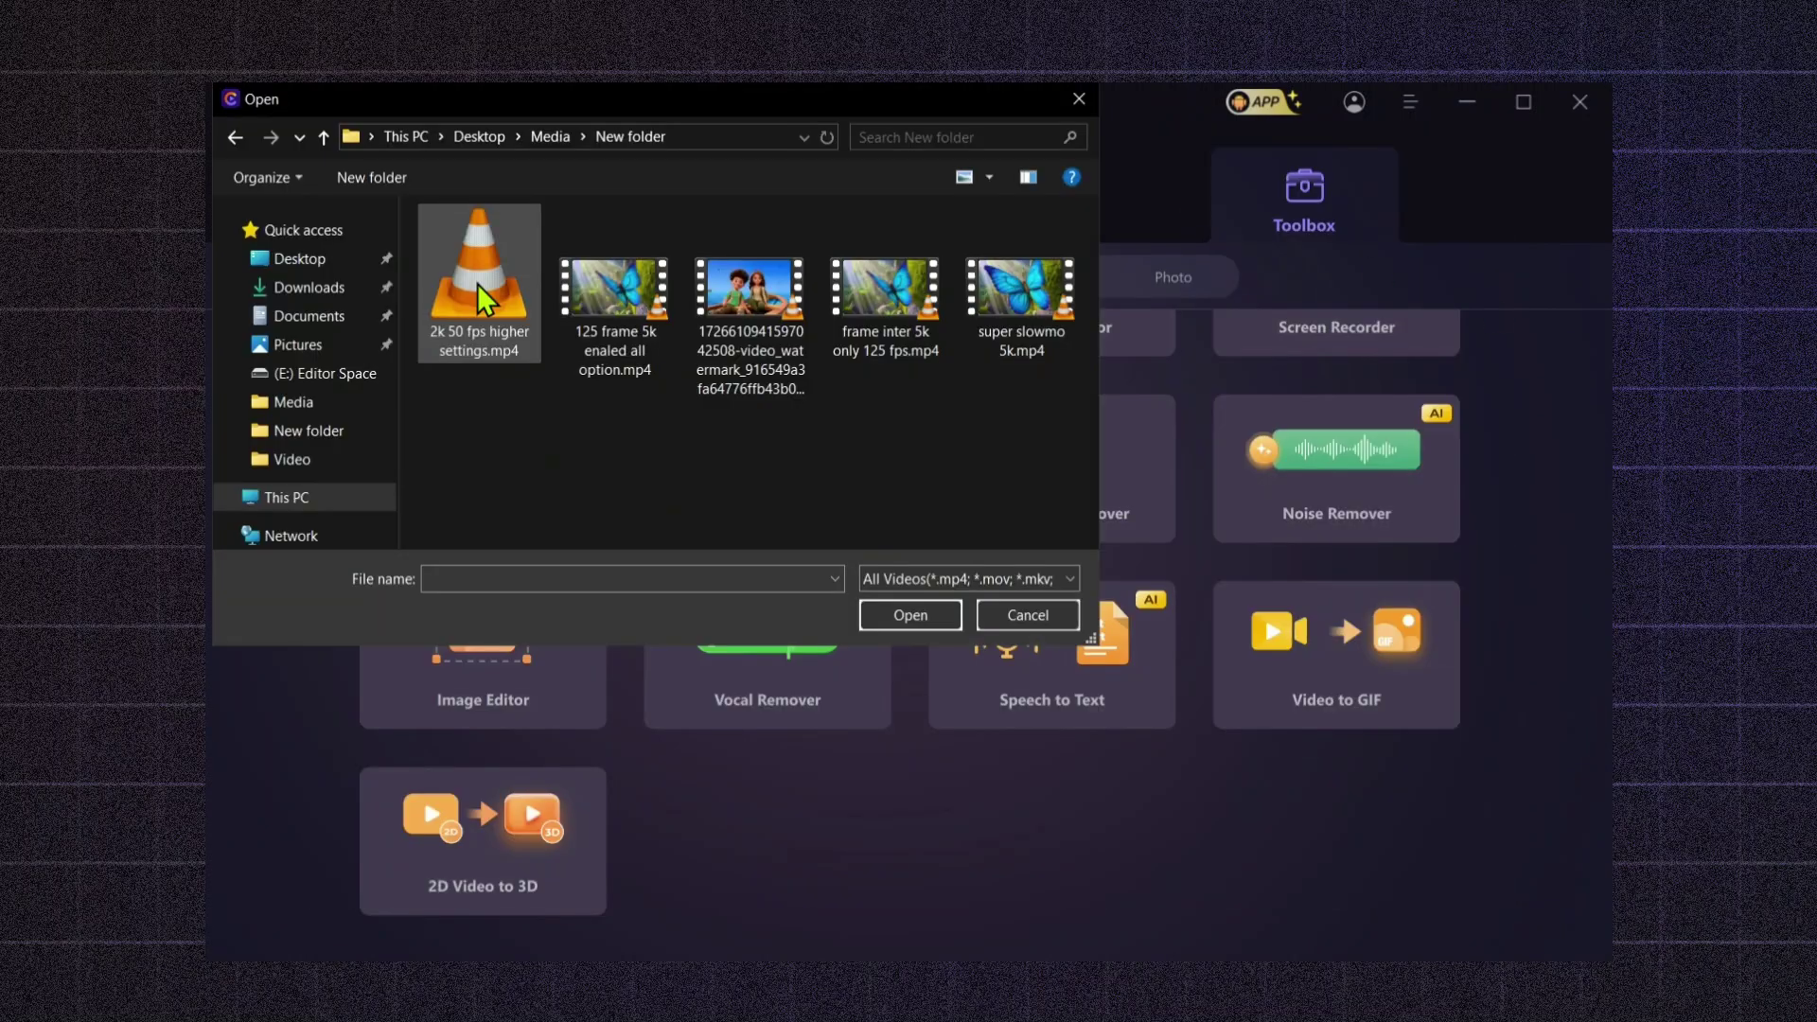
# Step: Load the super slowmo 5k.mp4 butterfly clip into the Video to GIF tool
pyautogui.doubleClick(996, 299)
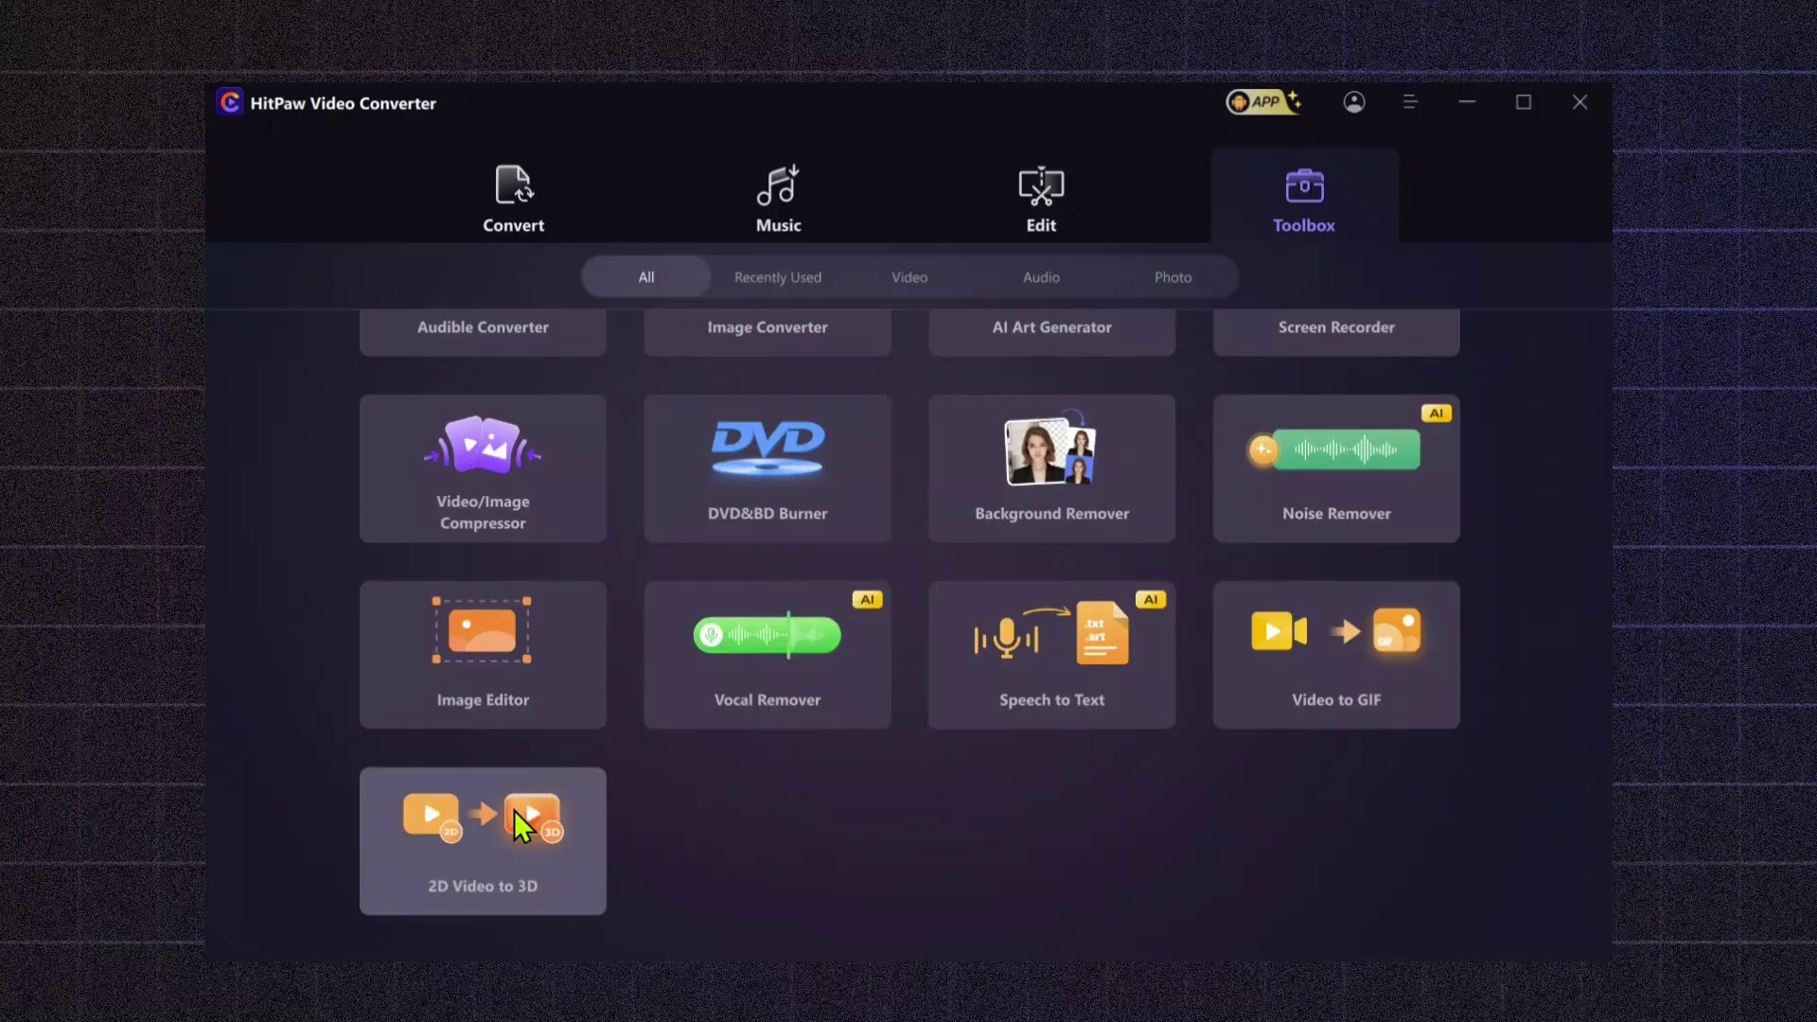
# Step: Start 2D Video to 3D with the first video loaded and preview stronger parallax
pyautogui.click(516, 816)
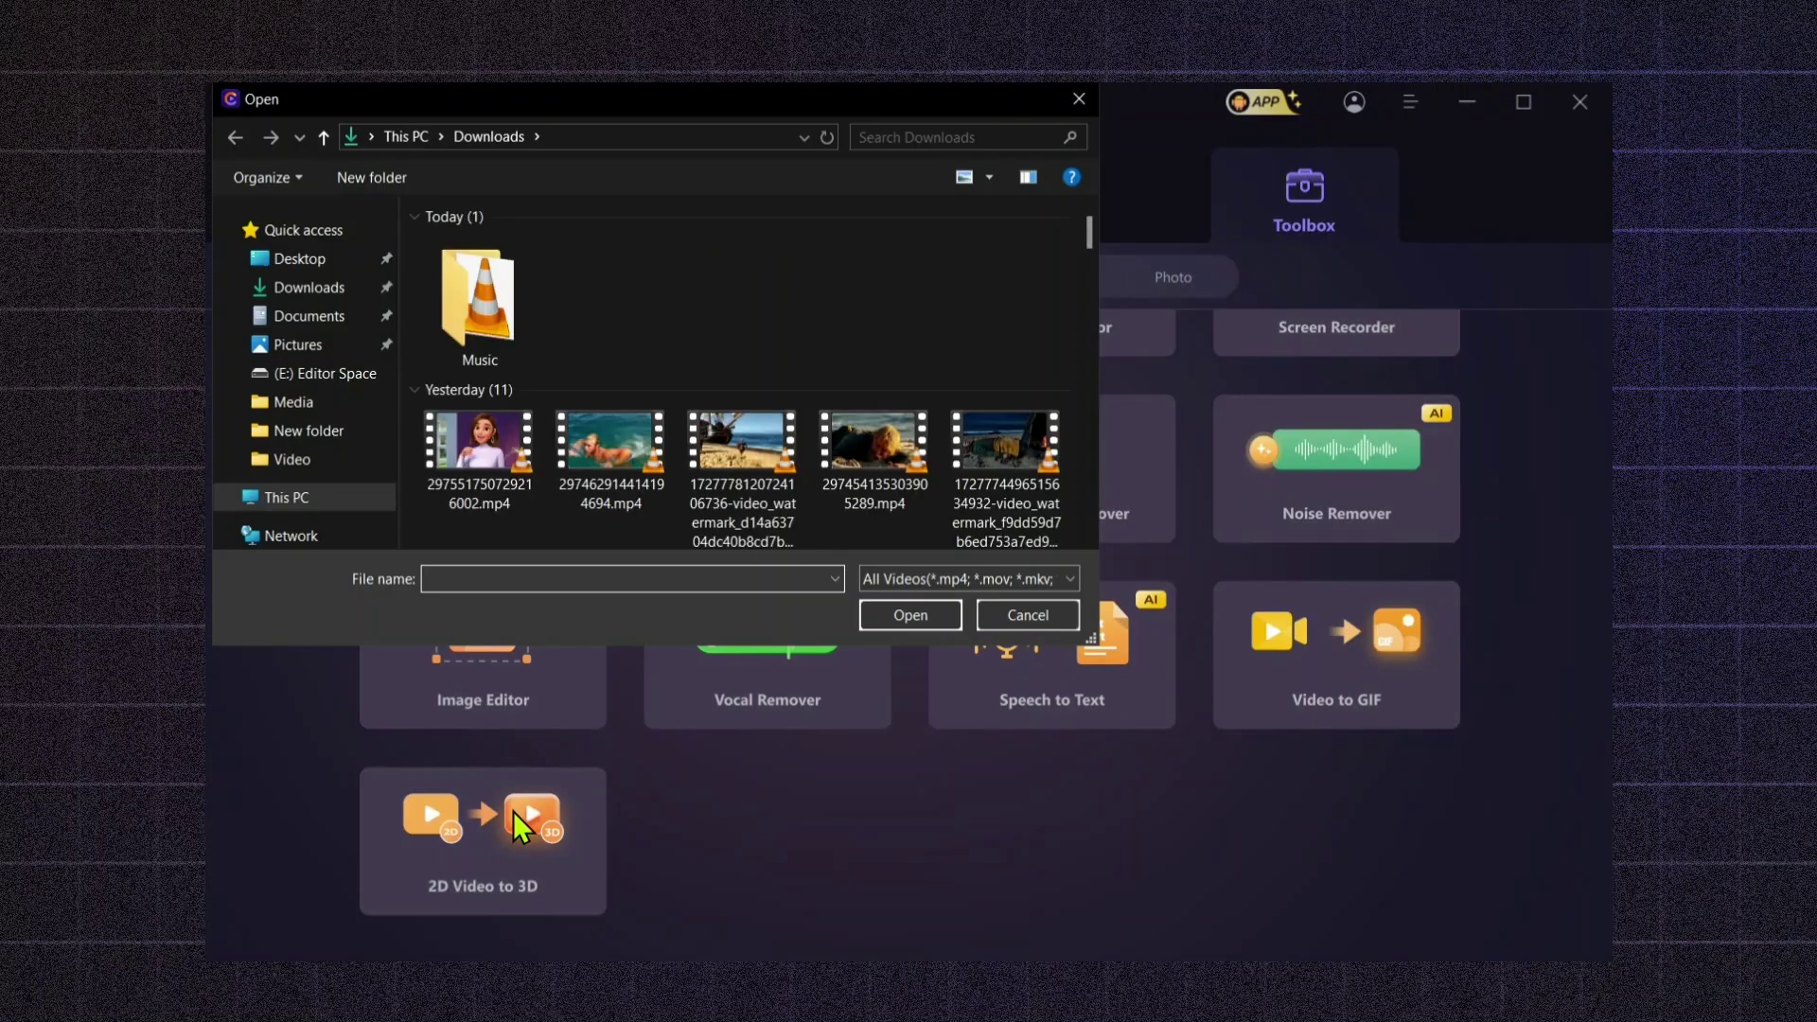
pyautogui.doubleClick(509, 464)
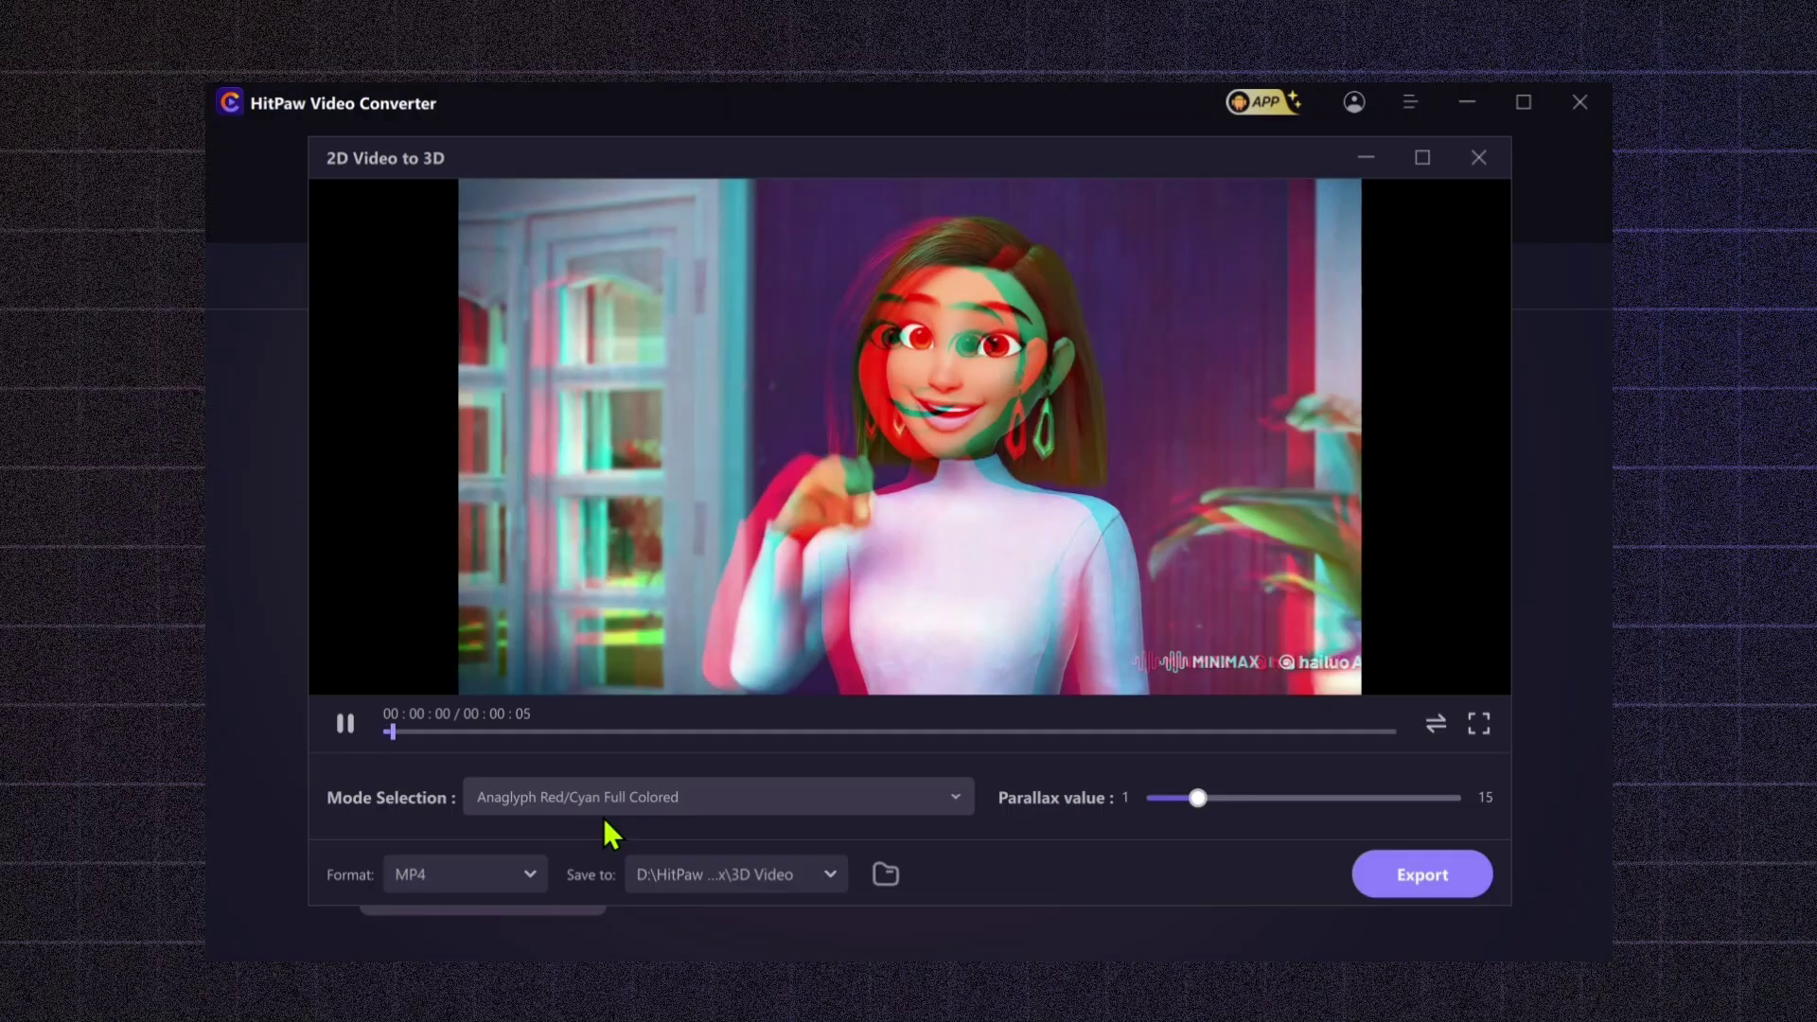
pyautogui.moveTo(1287, 798); pyautogui.dragTo(733, 797)
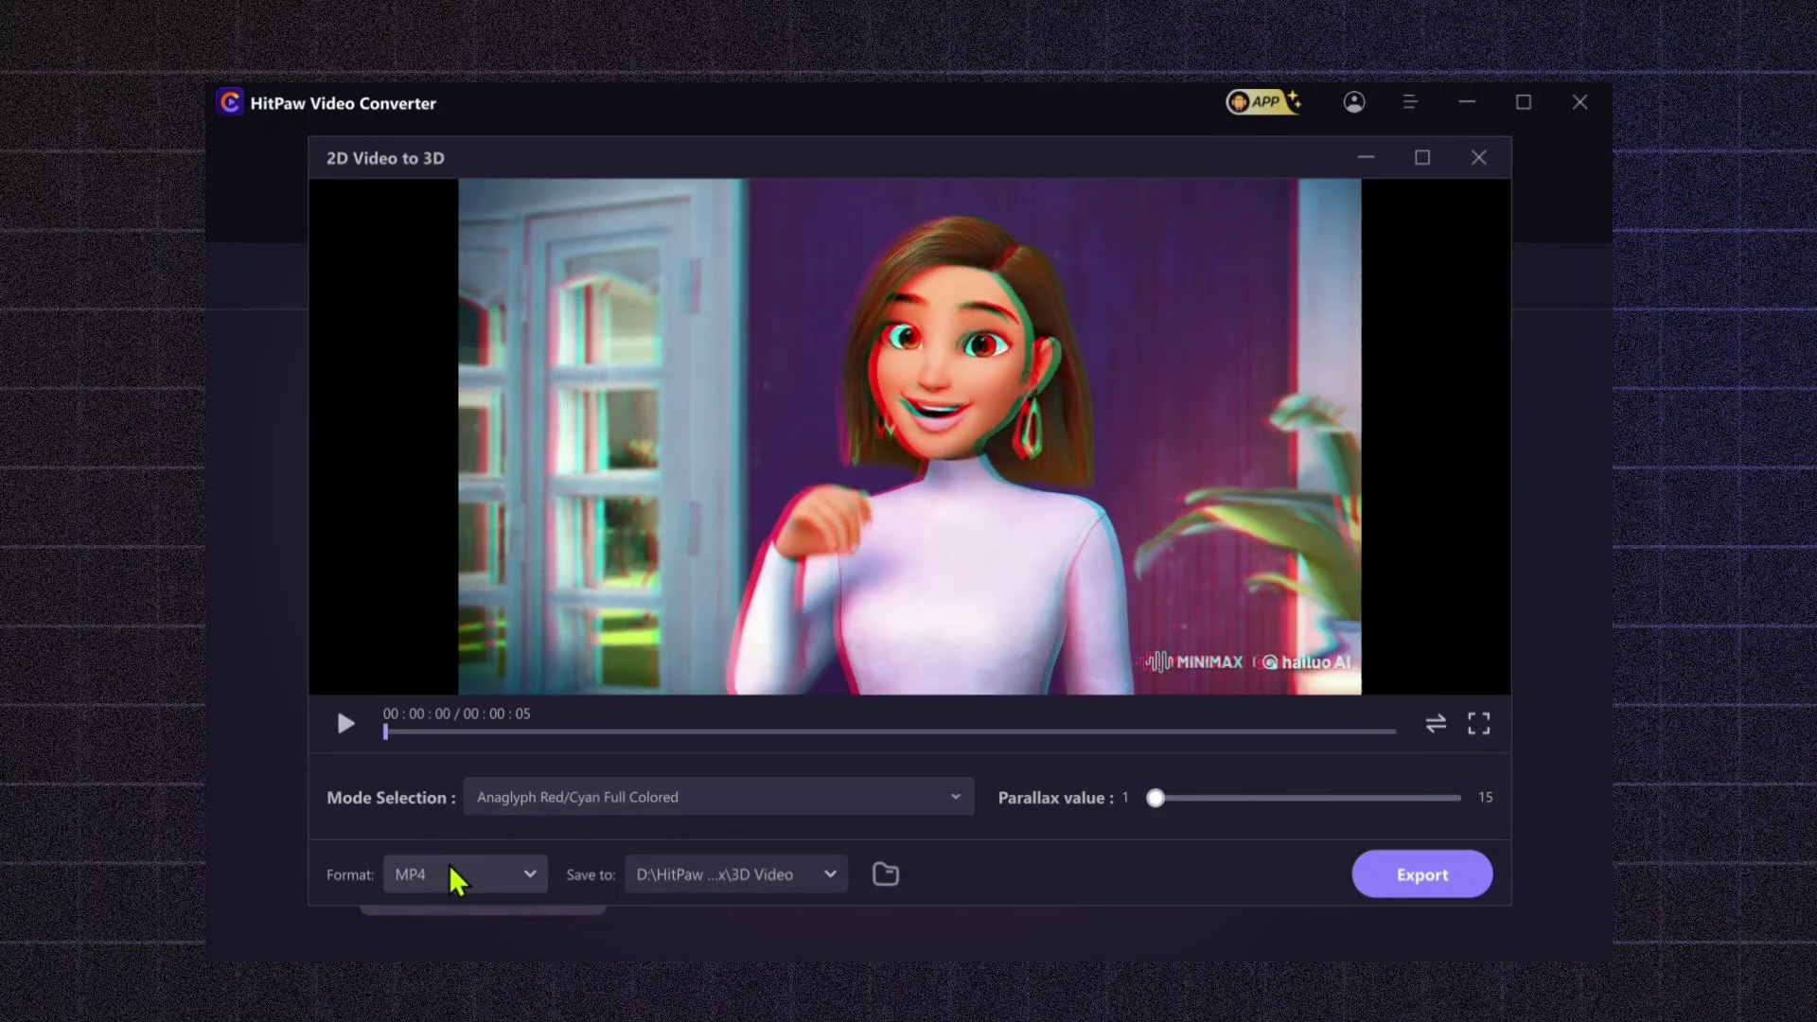
# Step: Try the Green/Magenta anaglyph modes, settling on Anaglyph Green/Magenta Dubois
pyautogui.click(593, 807)
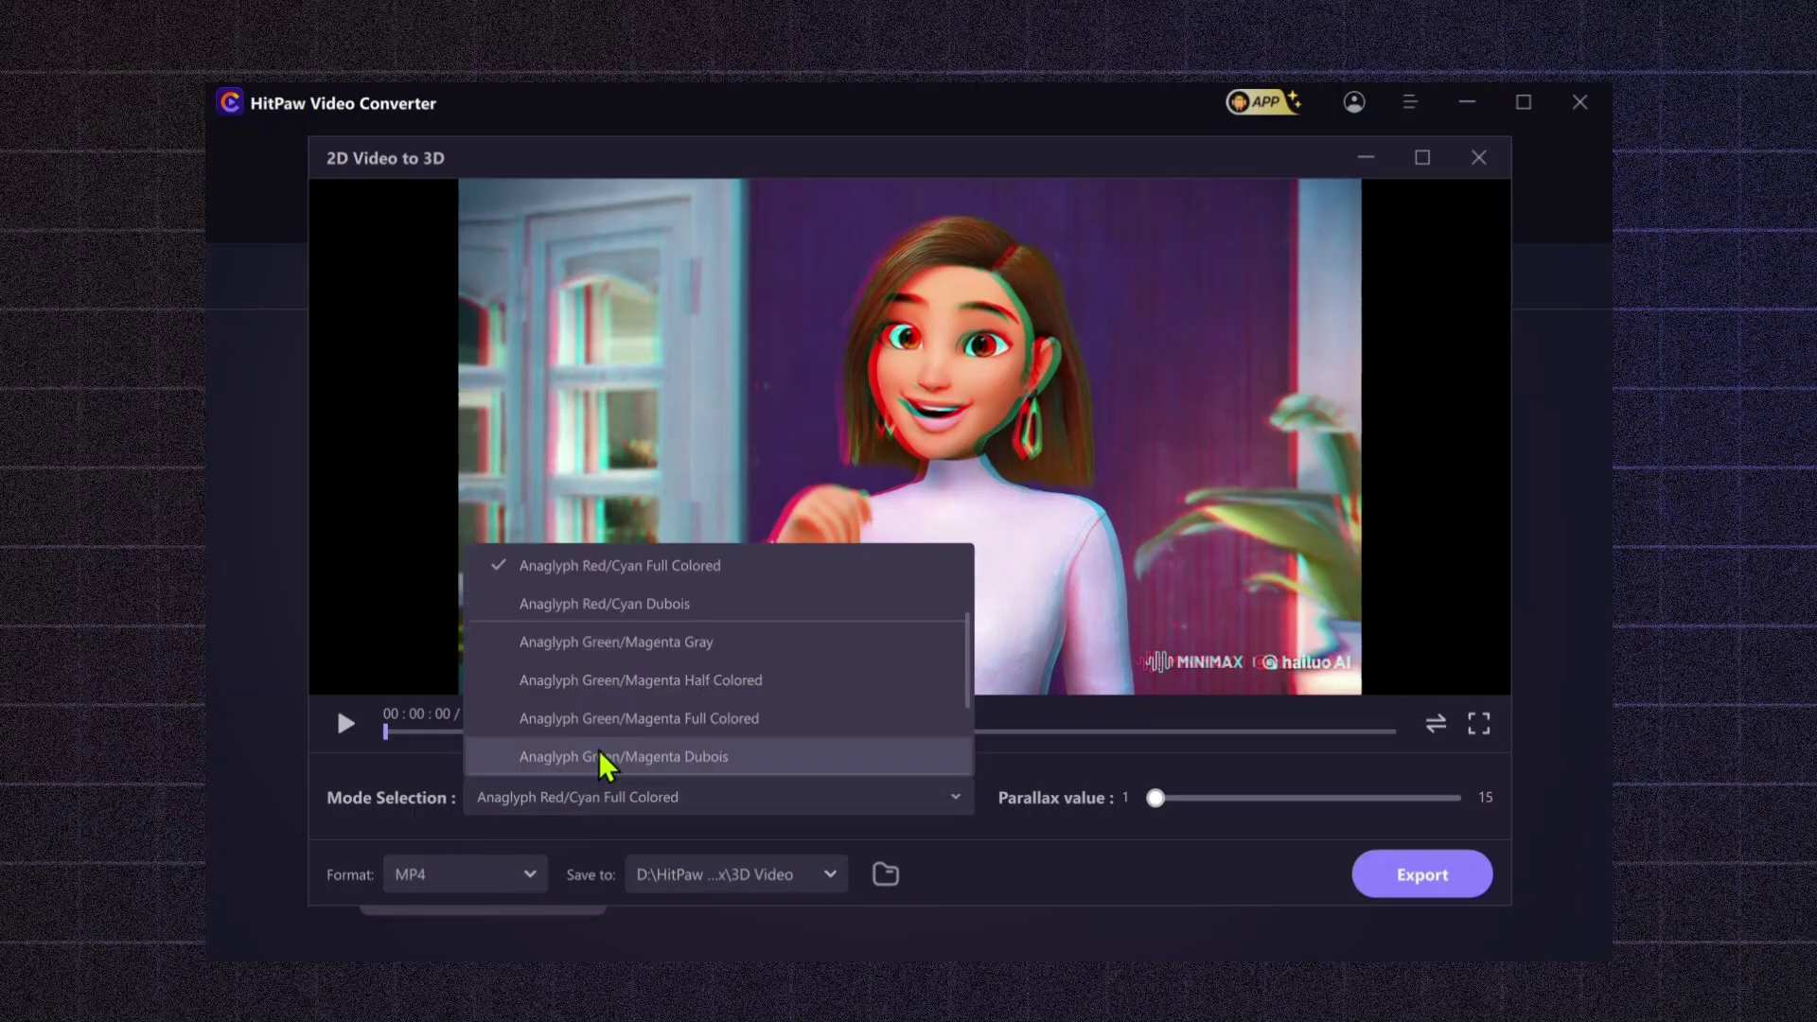
pyautogui.click(626, 649)
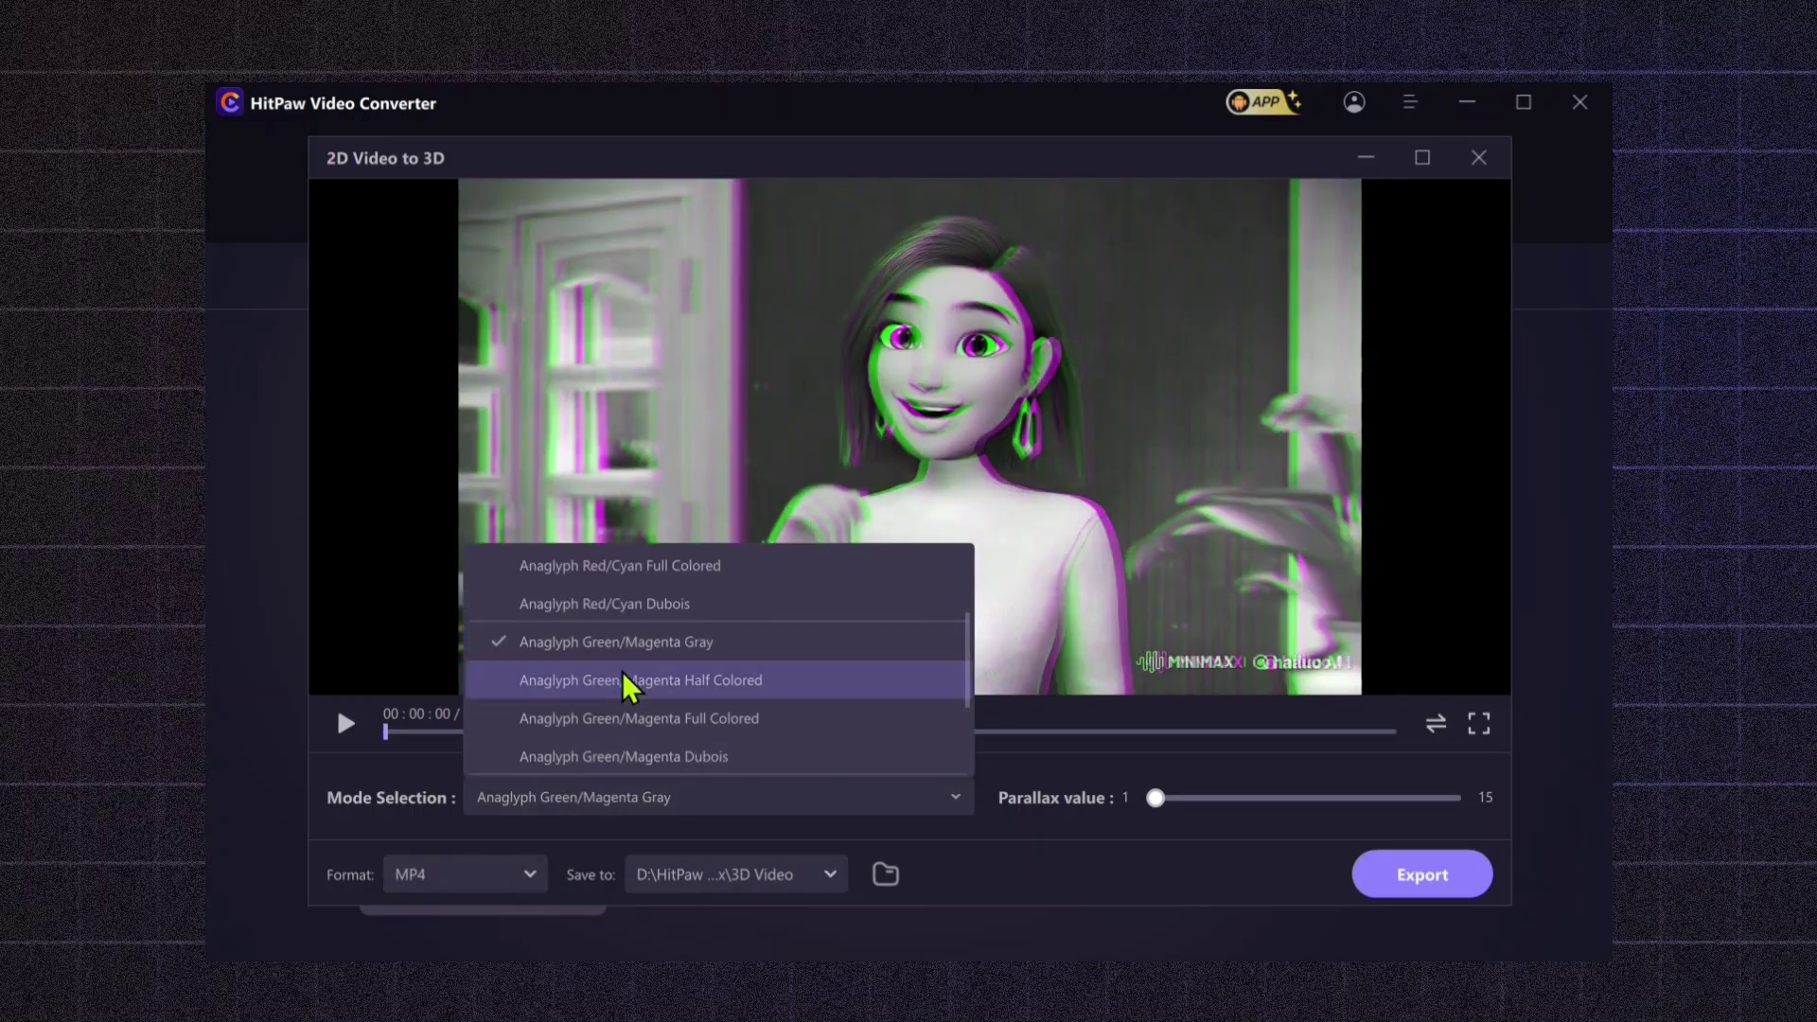
pyautogui.click(628, 681)
pyautogui.click(632, 723)
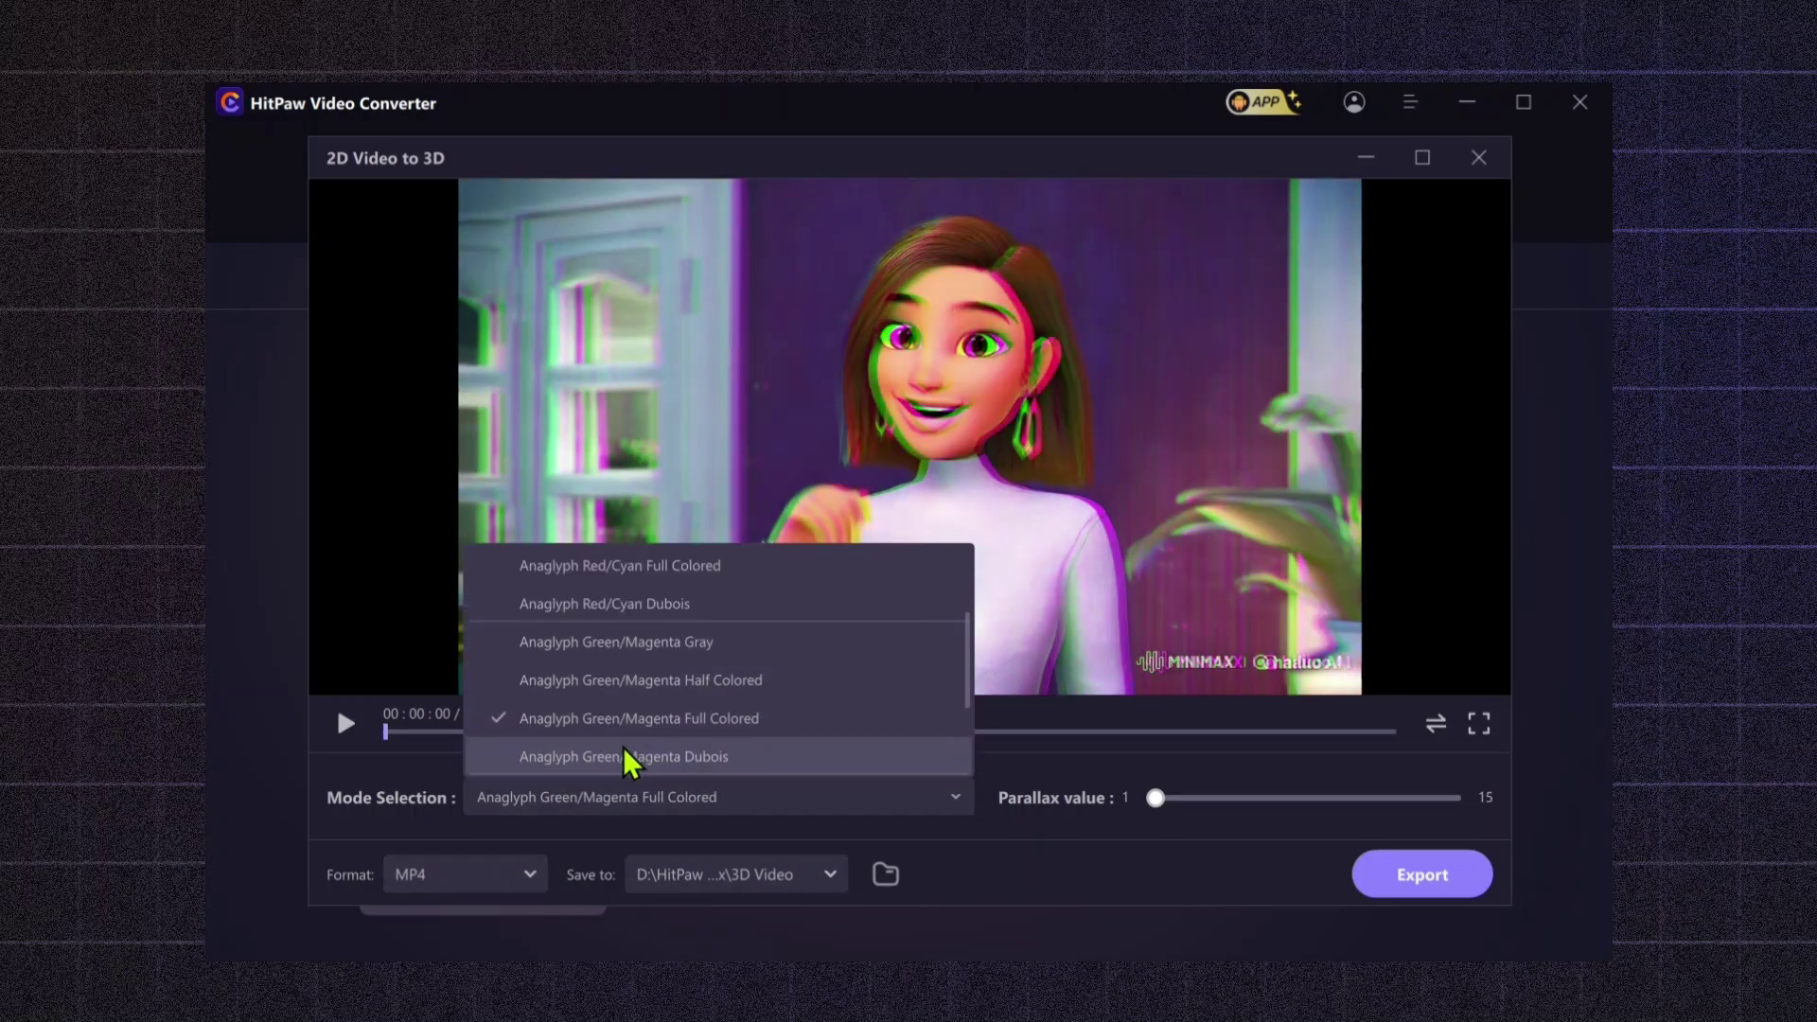
pyautogui.click(630, 757)
# Step: Raise parallax to 8 and export the clip as a 3D MP4
pyautogui.click(1243, 800)
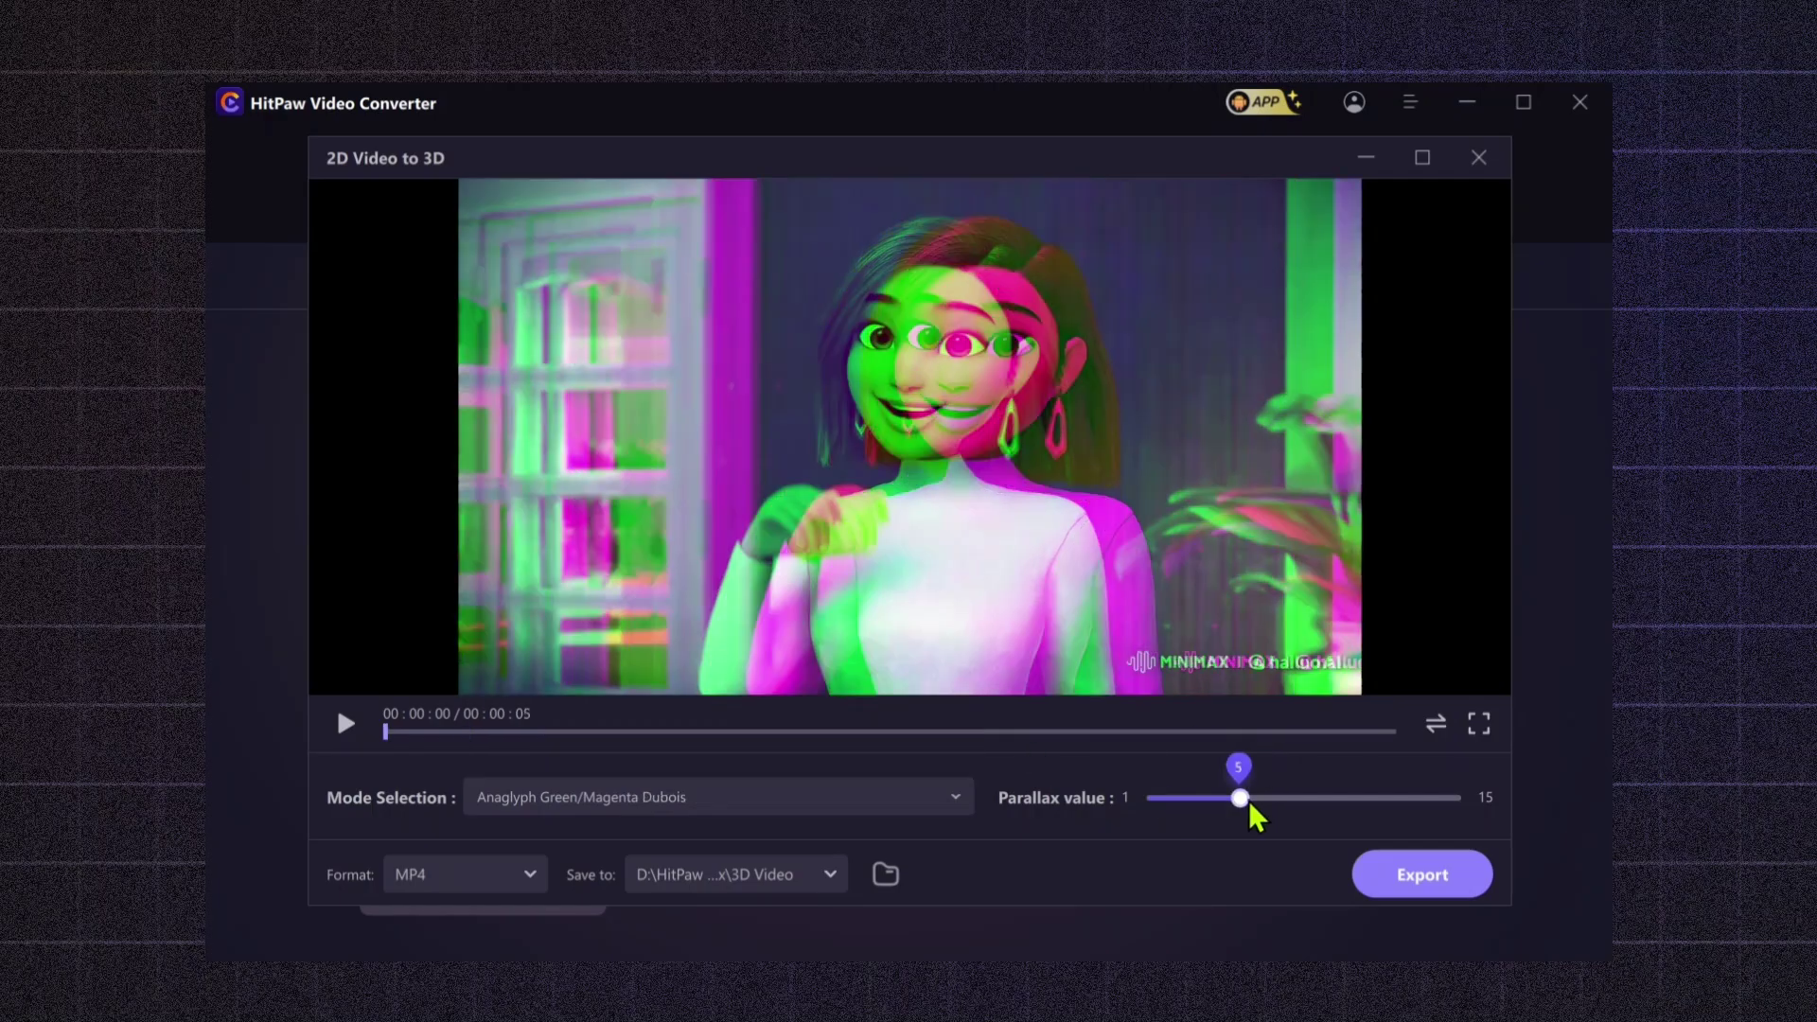
pyautogui.click(1311, 799)
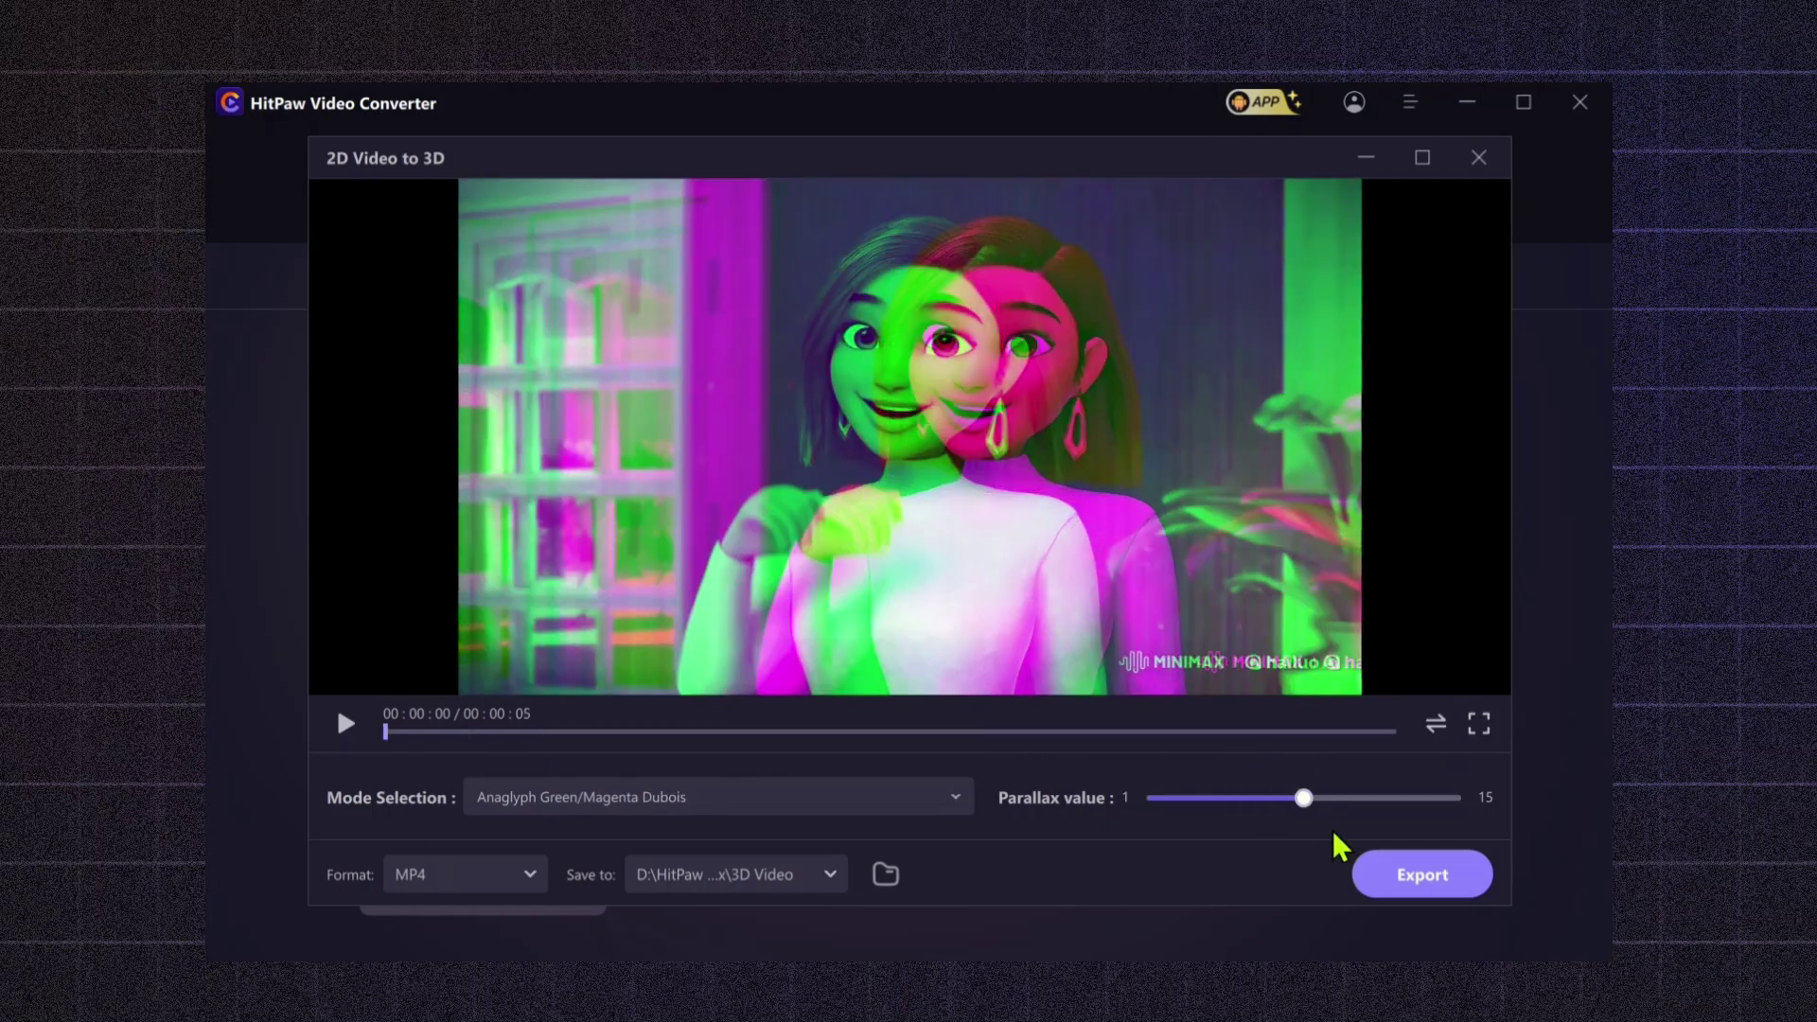
pyautogui.click(1427, 895)
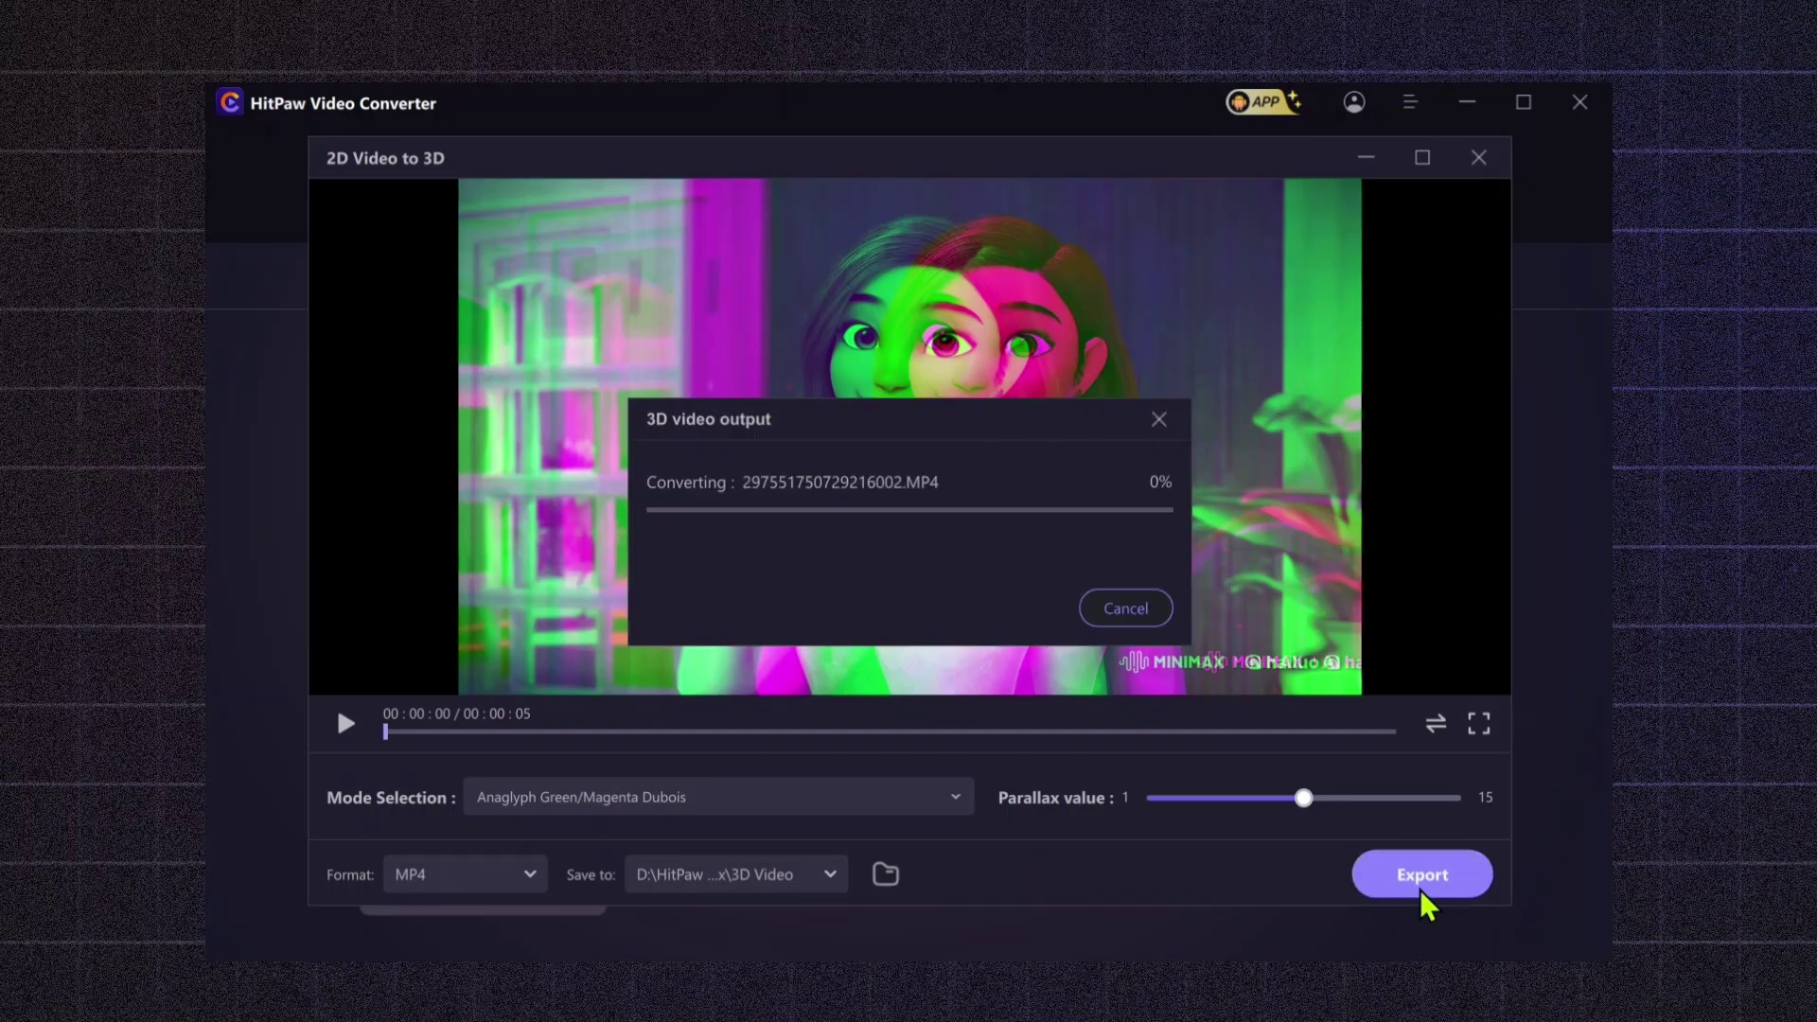